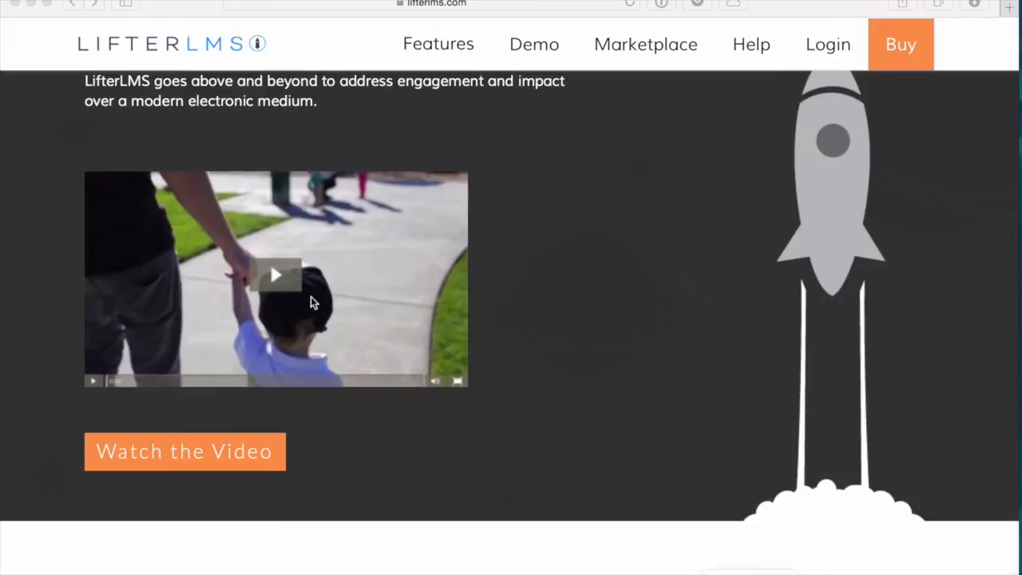
Step: Review the LifterLMS homepage's course-building video and supported service integrations down to the Rock Solid Learning Management System section
click(292, 286)
scroll(726, 397, down, 5)
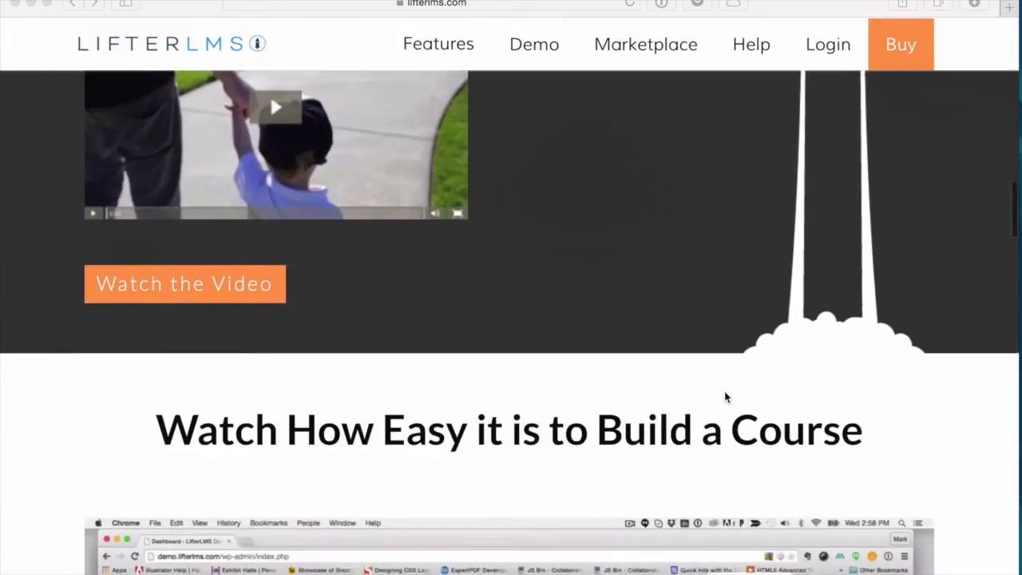
scroll(726, 397, down, 9)
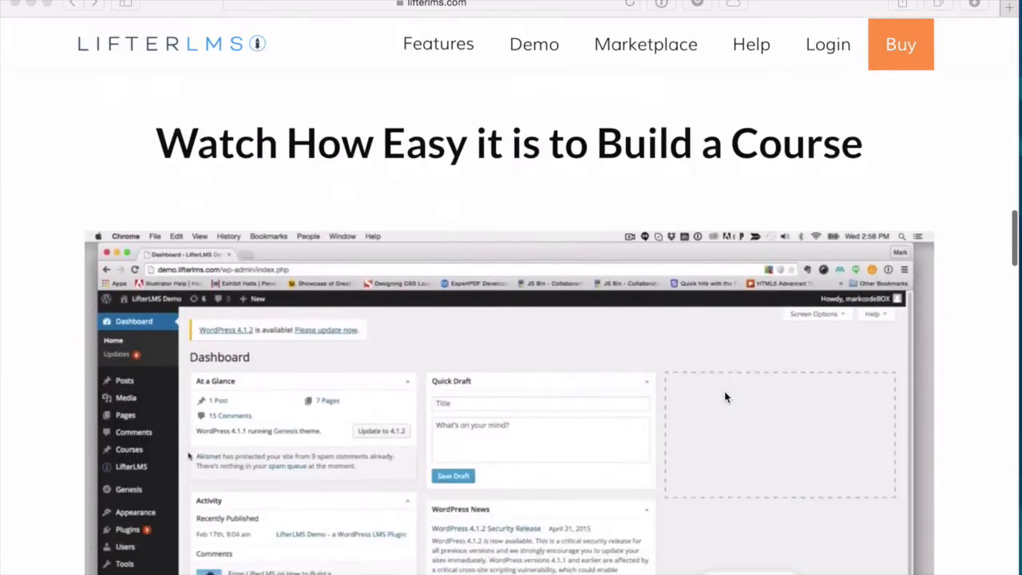
scroll(726, 397, down, 8)
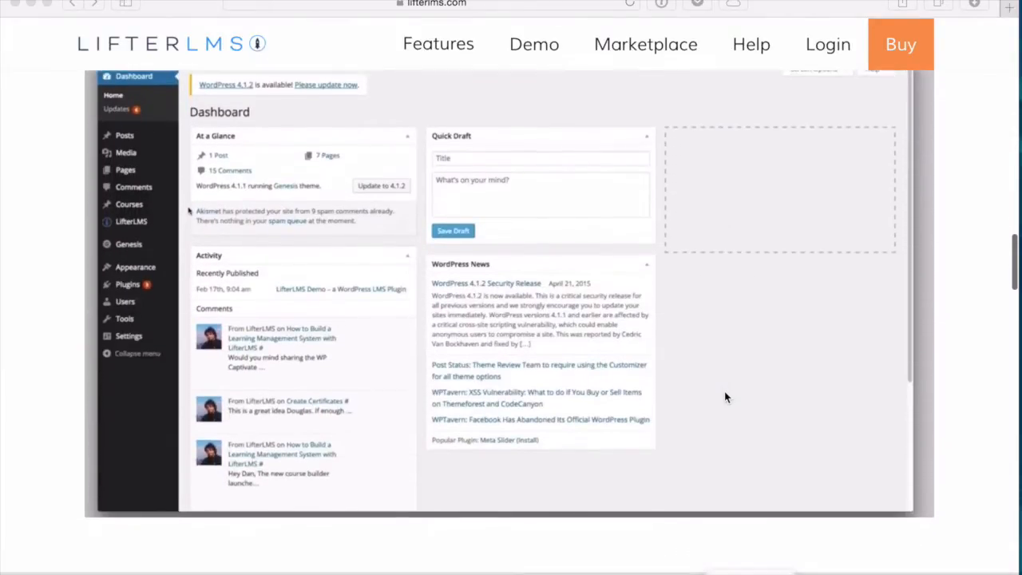
scroll(726, 397, down, 5)
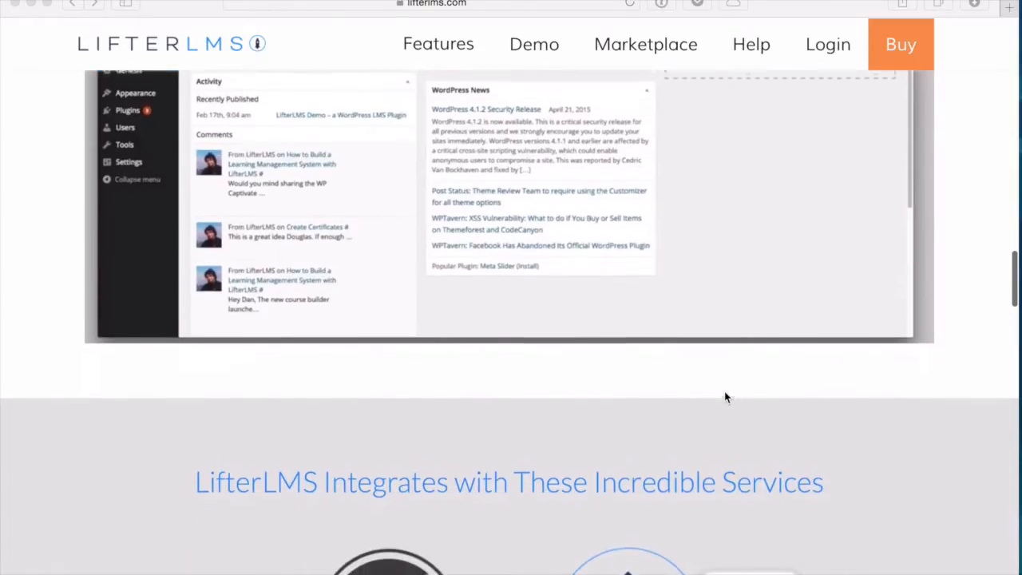
scroll(726, 397, down, 8)
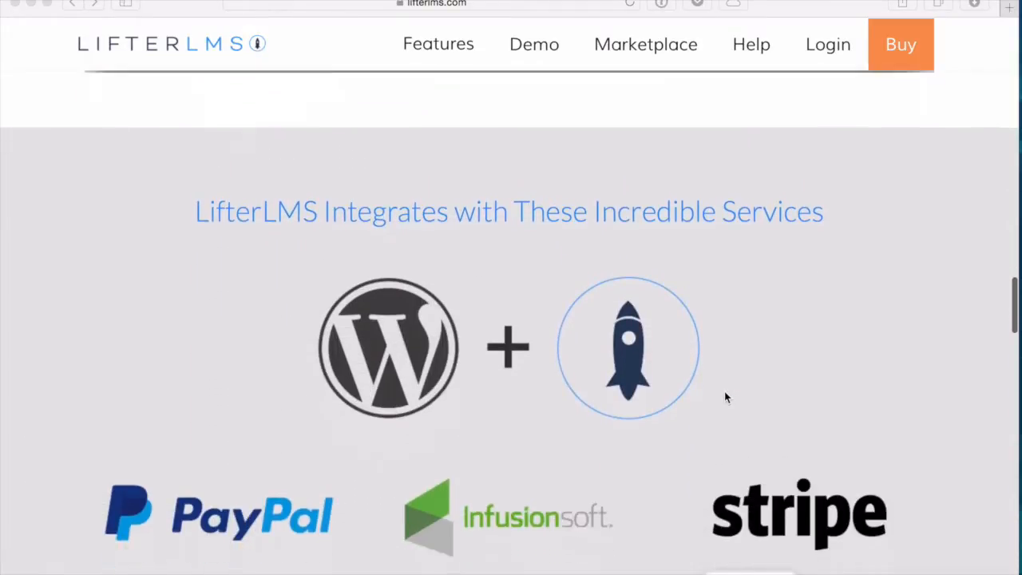
scroll(726, 397, down, 7)
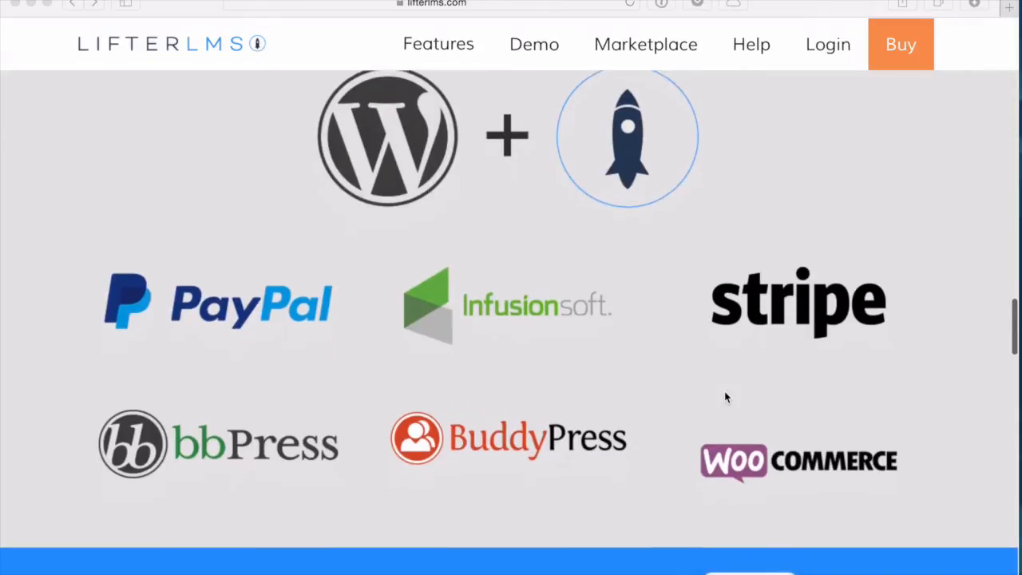
scroll(726, 396, down, 5)
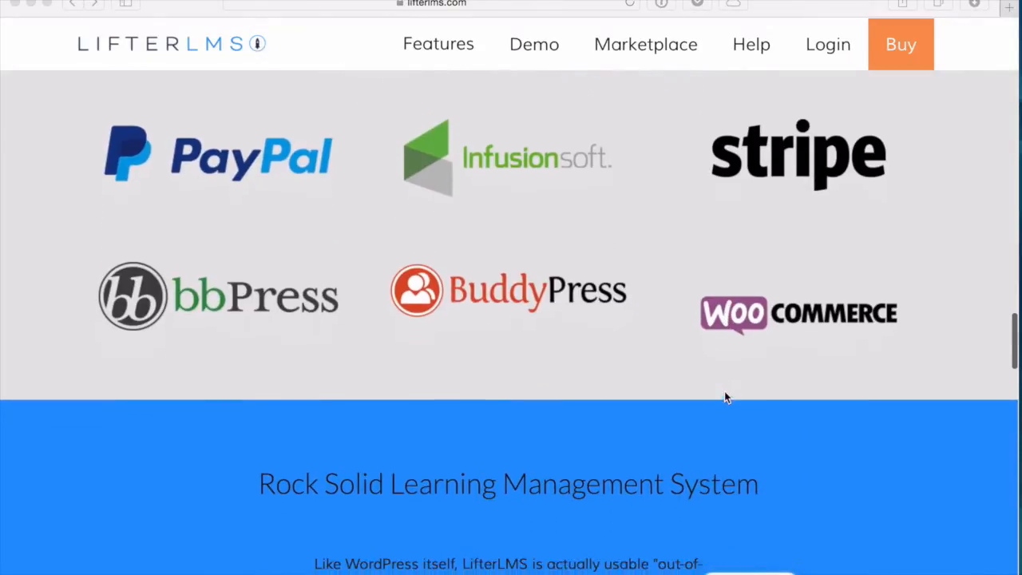
scroll(726, 397, down, 6)
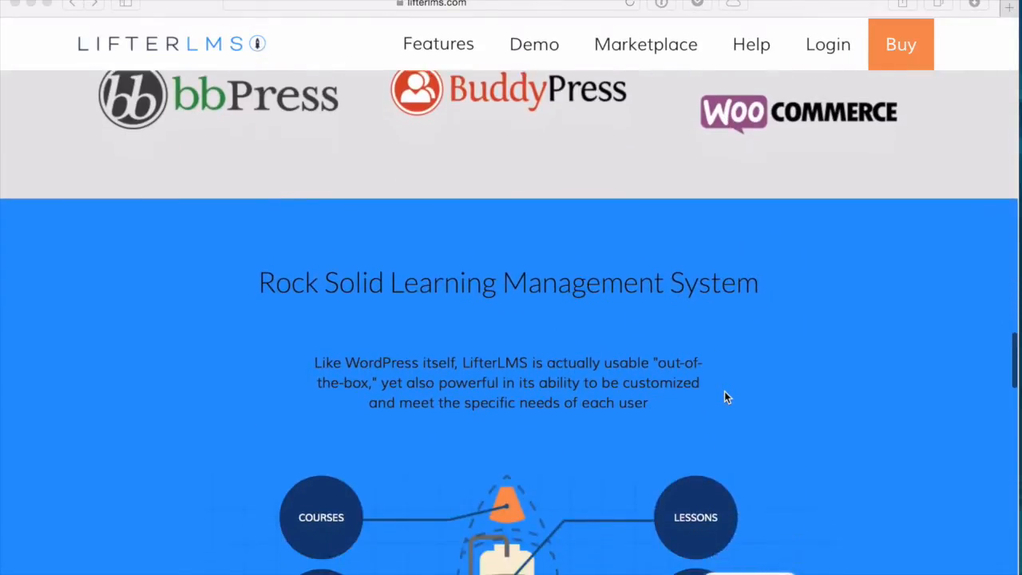
scroll(724, 392, down, 3)
scroll(724, 389, down, 2)
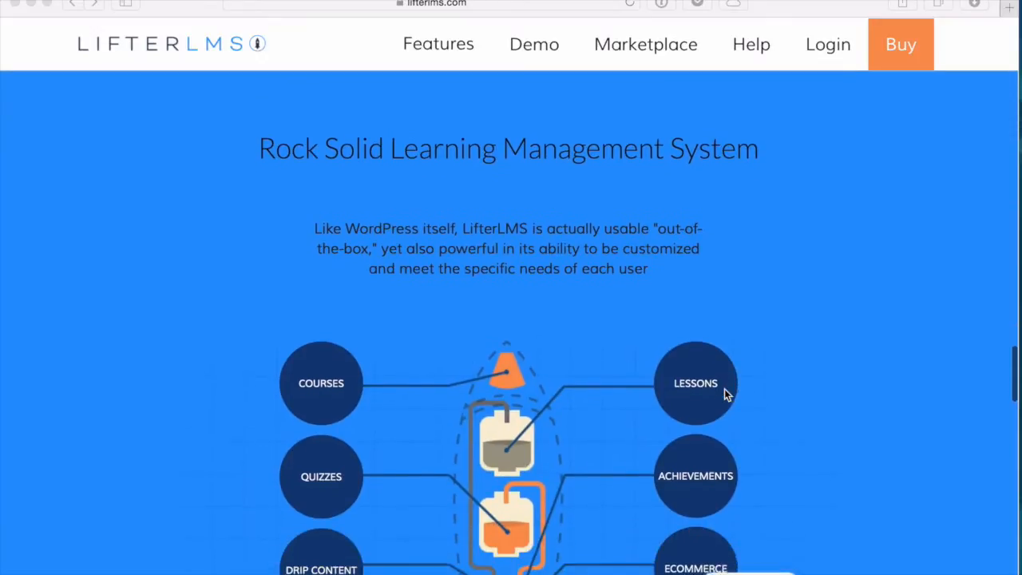
Step: Examine the feature descriptions in the rocket diagram, from Courses, Lessons and Quizzes through Certificates and Engagements
scroll(725, 389, down, 3)
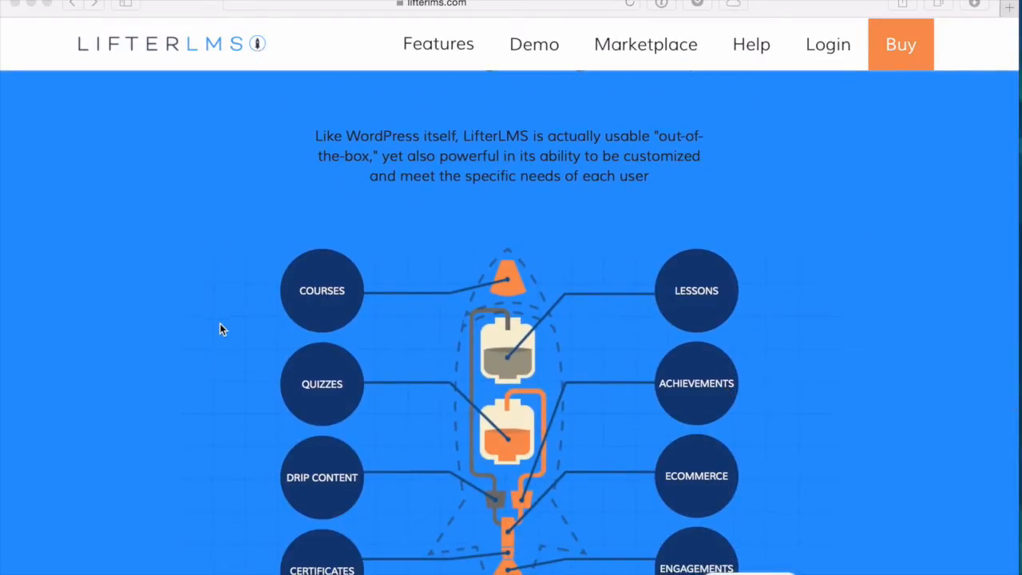
mouse_move(303, 297)
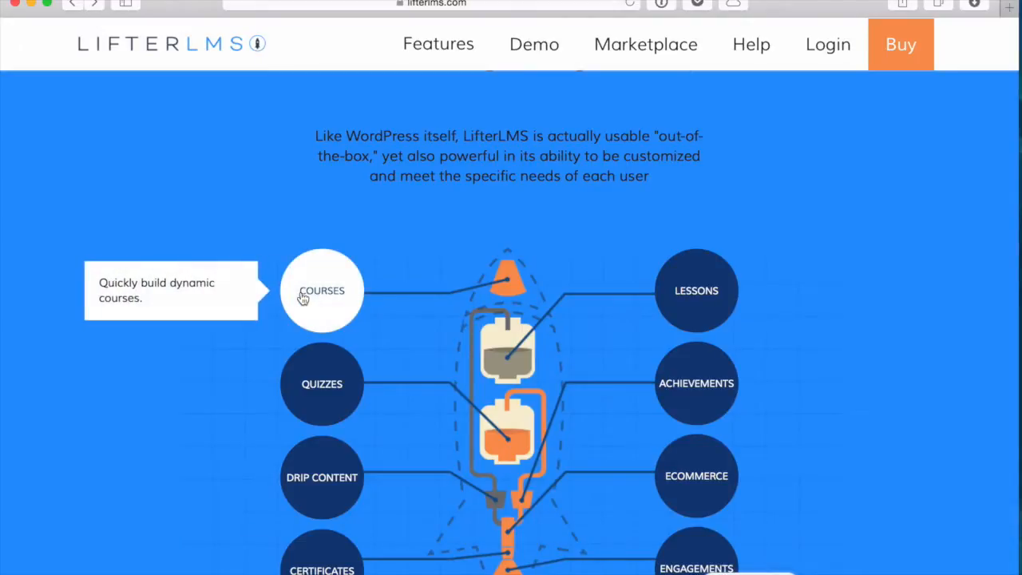
mouse_move(708, 289)
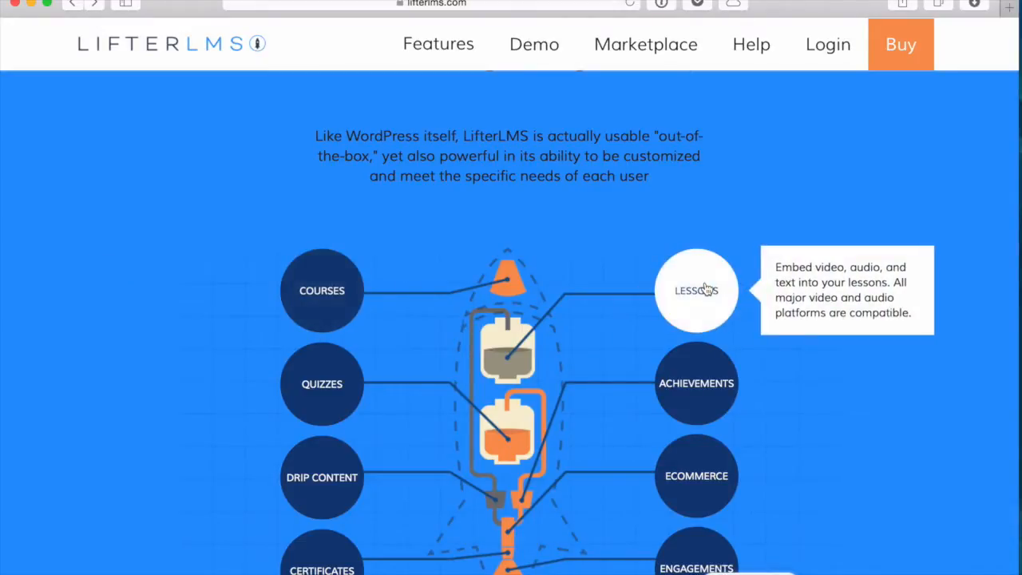
mouse_move(327, 388)
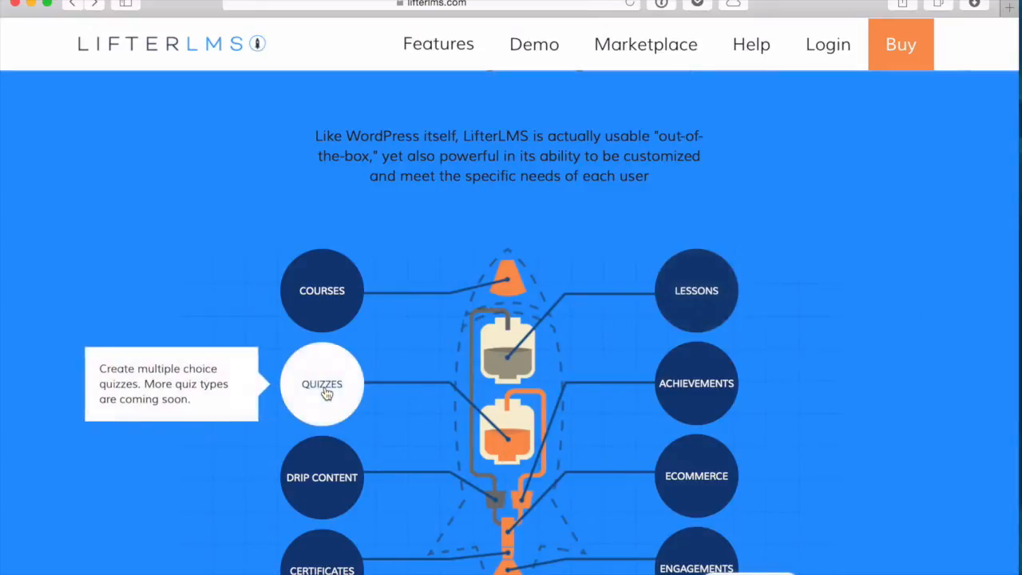
mouse_move(708, 368)
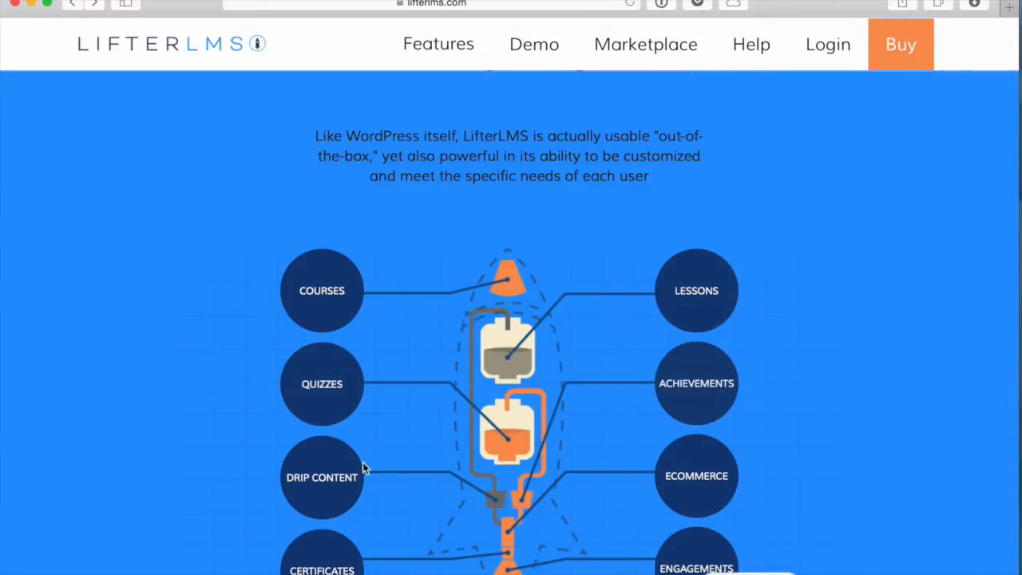
mouse_move(343, 476)
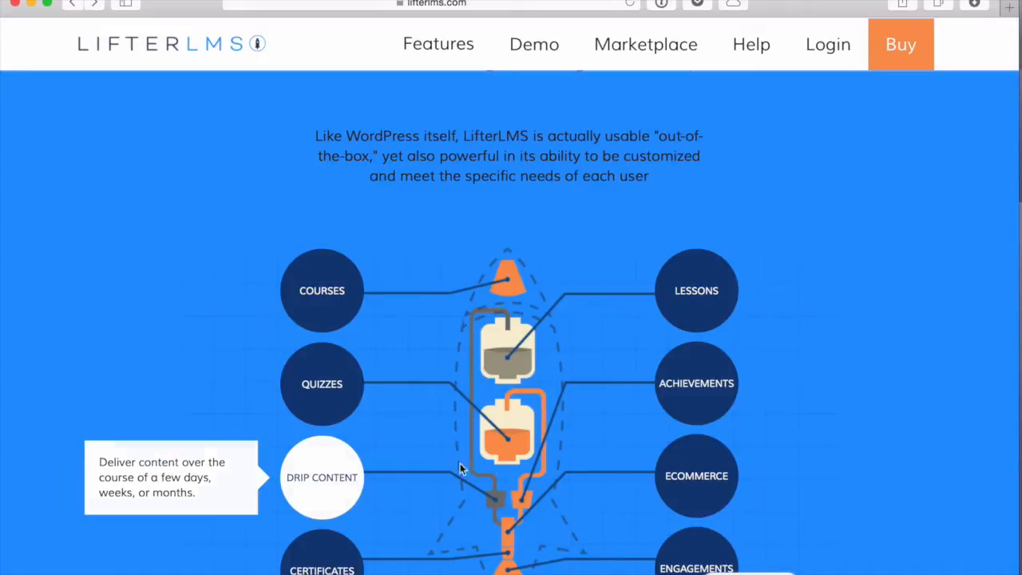
mouse_move(691, 486)
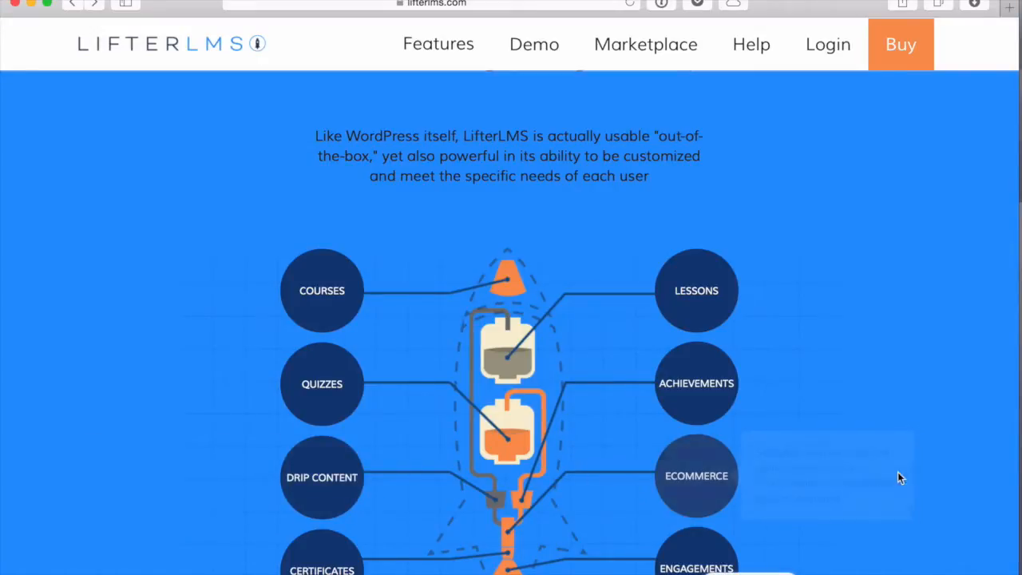
scroll(917, 470, down, 3)
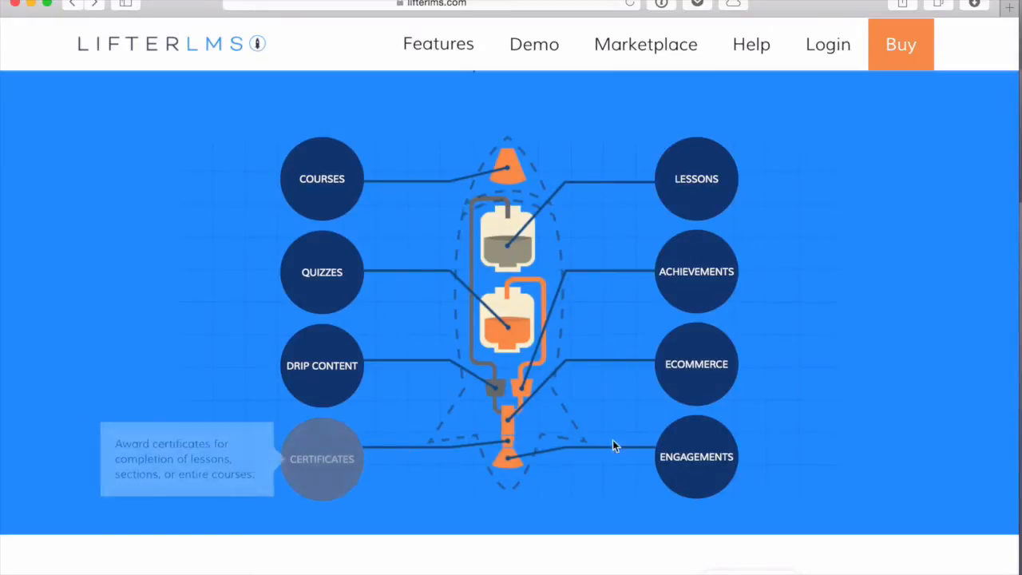
mouse_move(686, 456)
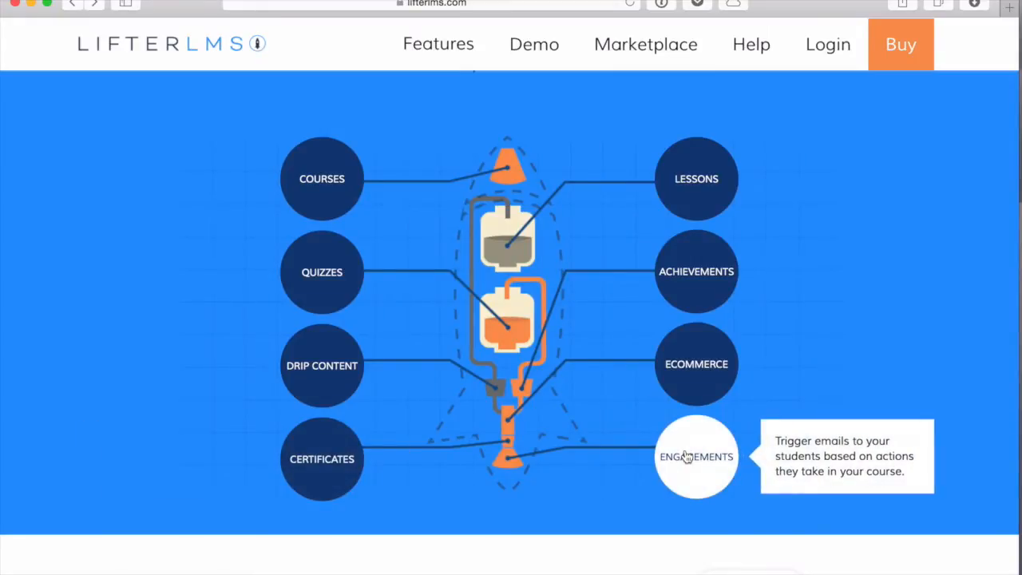
Step: Review the Built-in Ecommerce and student reward sections down to the Start Building Your Course area
scroll(625, 560, down, 8)
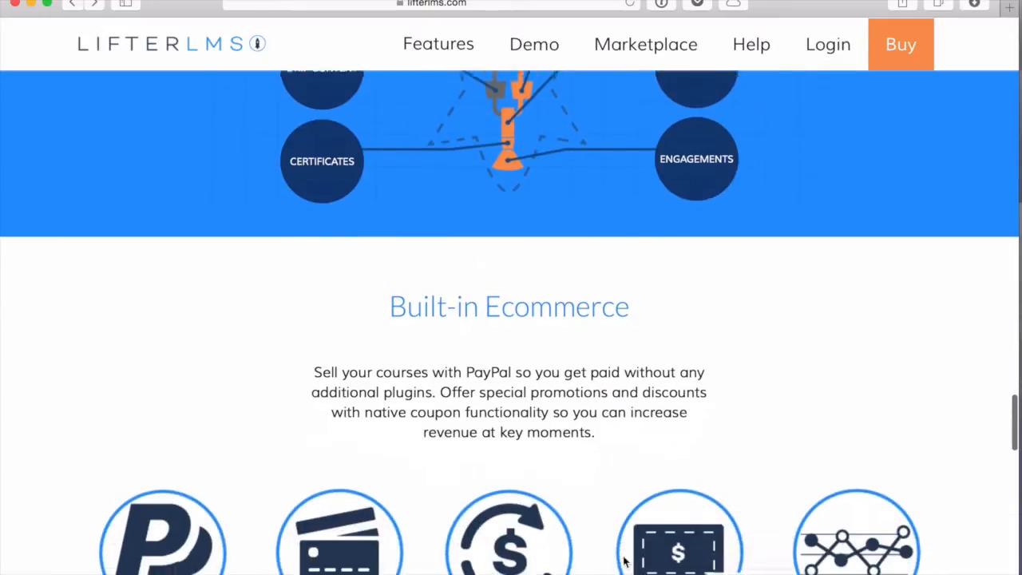
scroll(625, 560, down, 5)
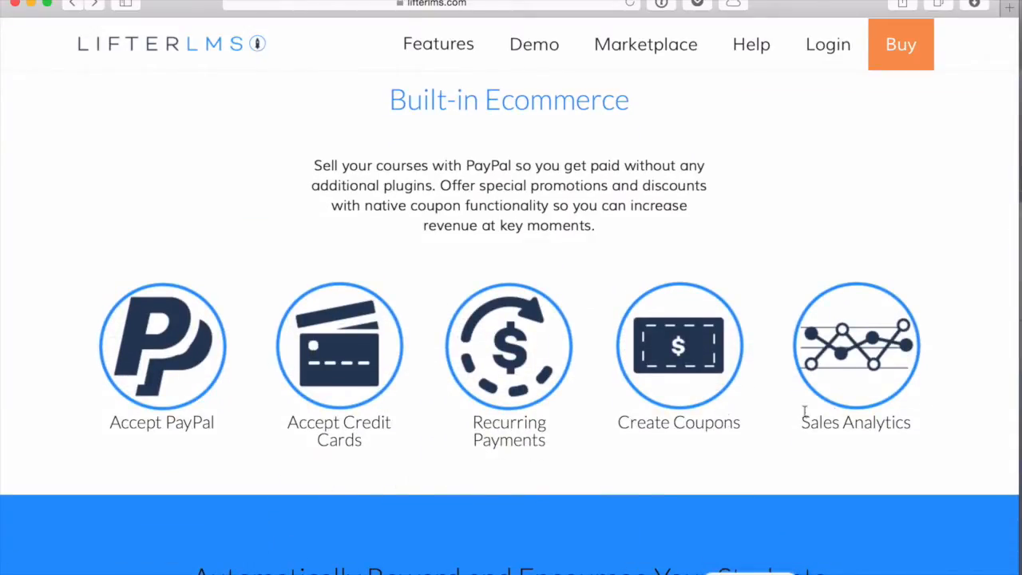
scroll(927, 446, down, 6)
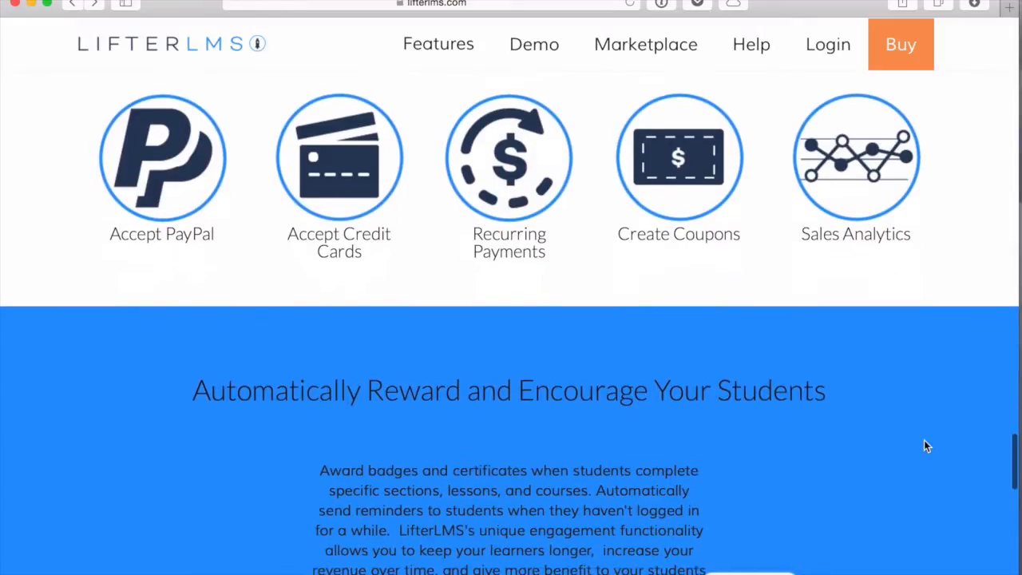
scroll(927, 446, down, 6)
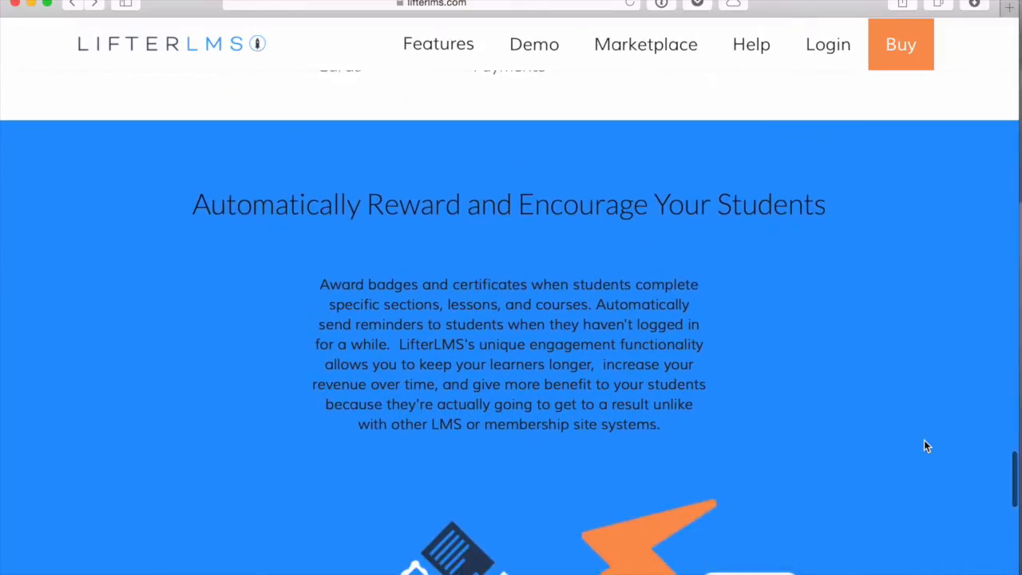
scroll(927, 447, down, 7)
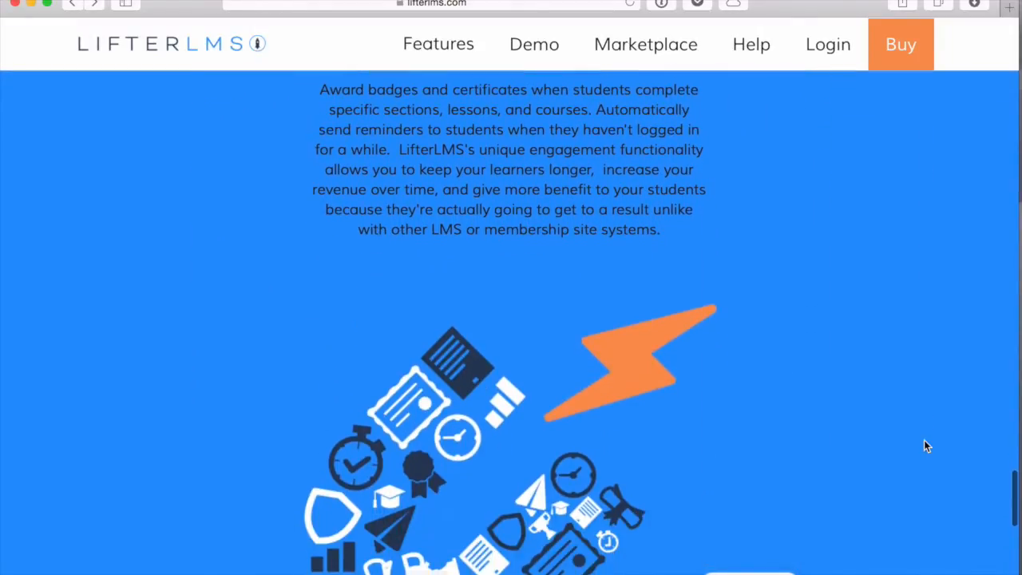
scroll(926, 447, down, 9)
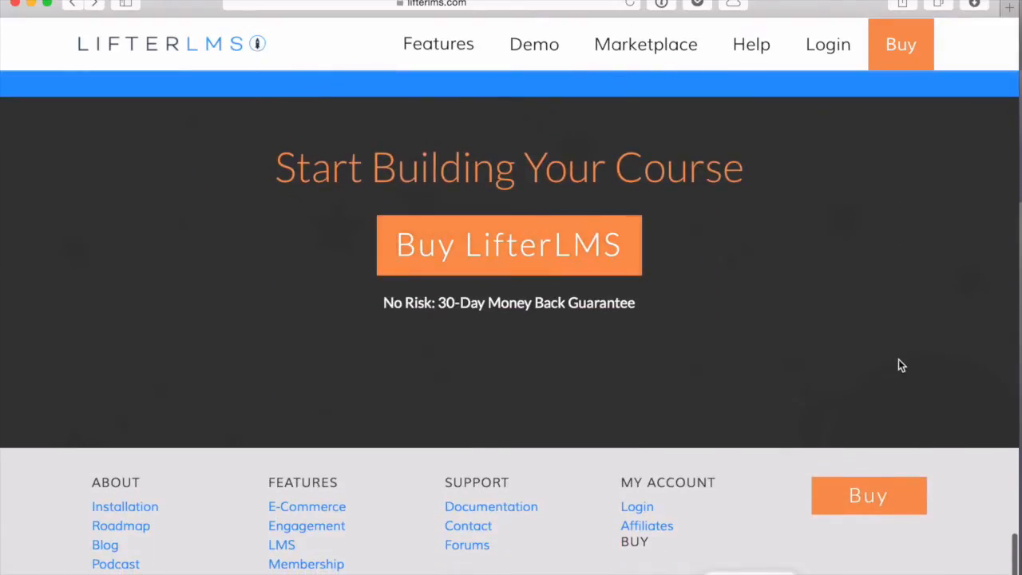
Step: Open the support Forums link from the page footer in a new browser tab and switch to that tab
scroll(901, 365, down, 3)
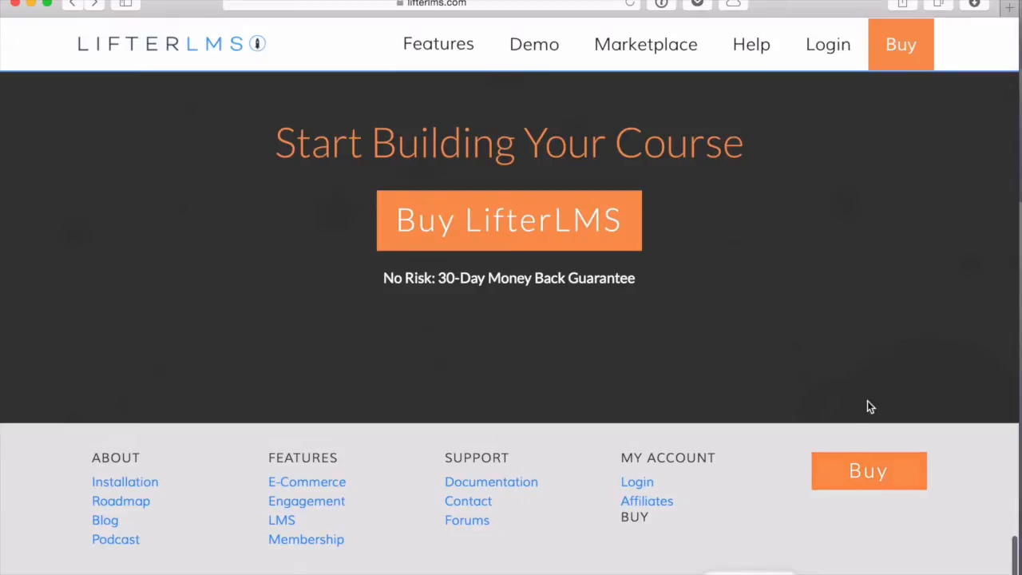
super+click(467, 523)
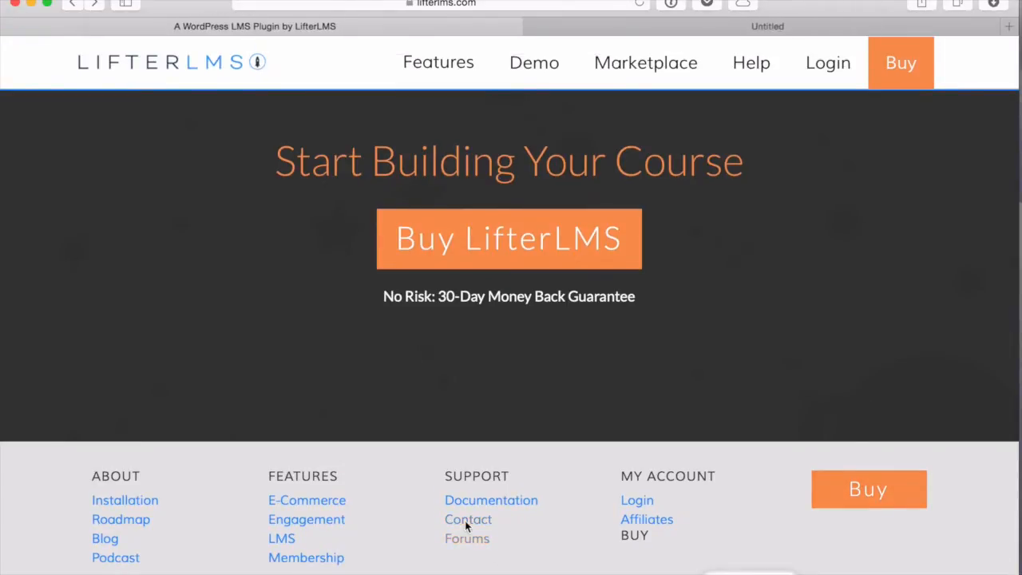
click(675, 27)
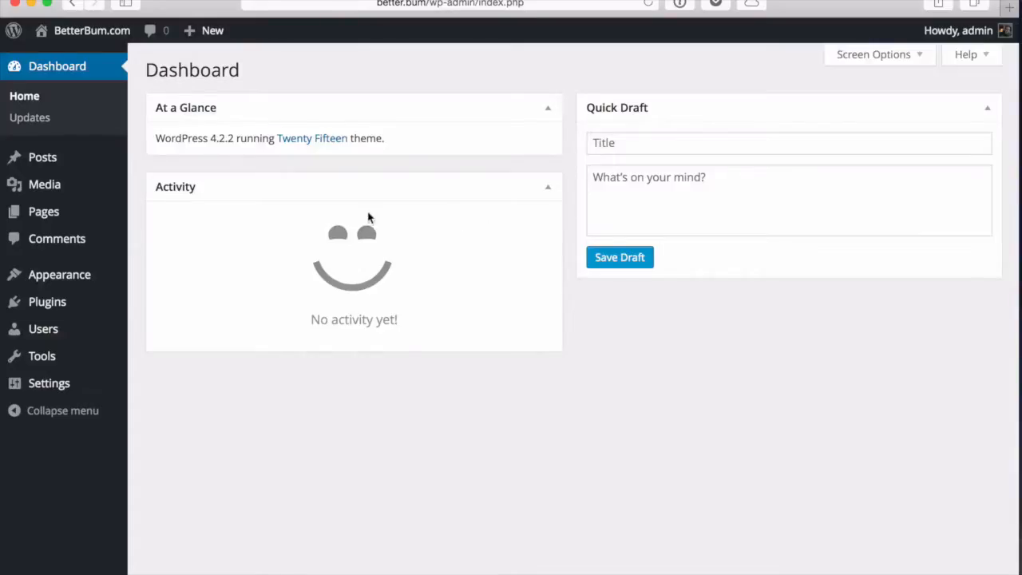
Step: Upload lifterlms-v1.2.6.zip from the Downloads folder as a new plugin on the BetterBum.com WordPress site and install it
mouse_move(62, 301)
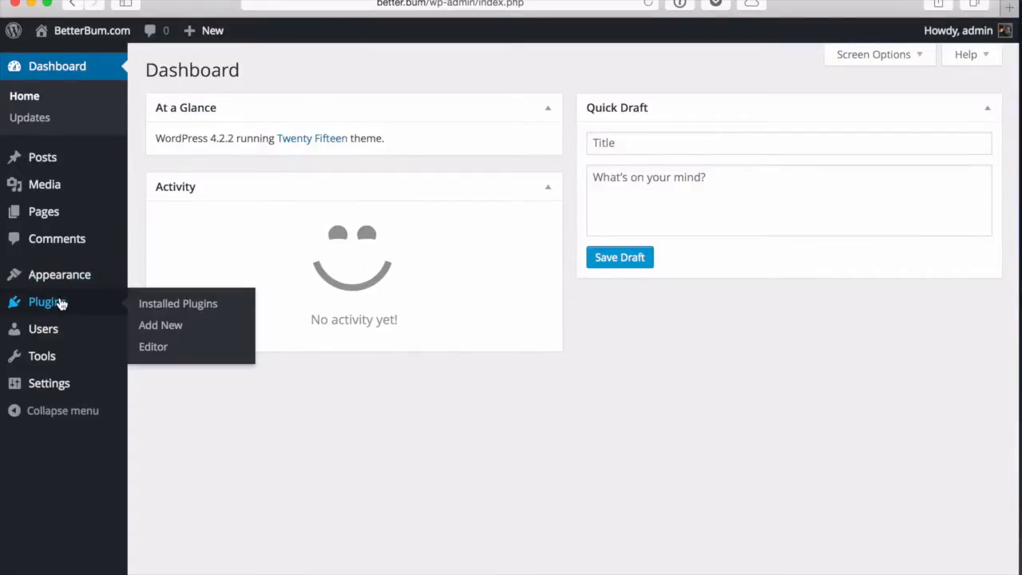
click(163, 327)
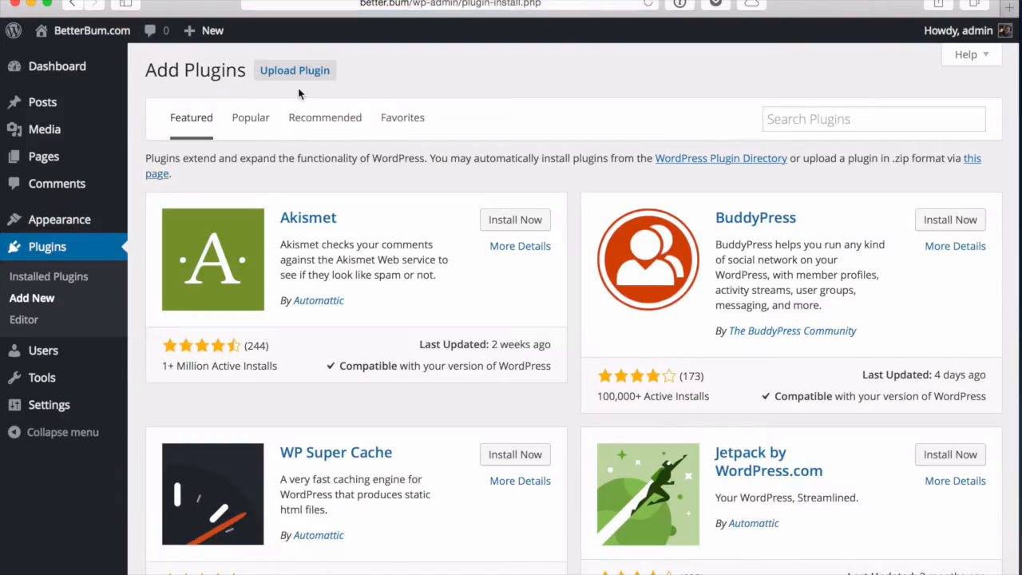
click(303, 70)
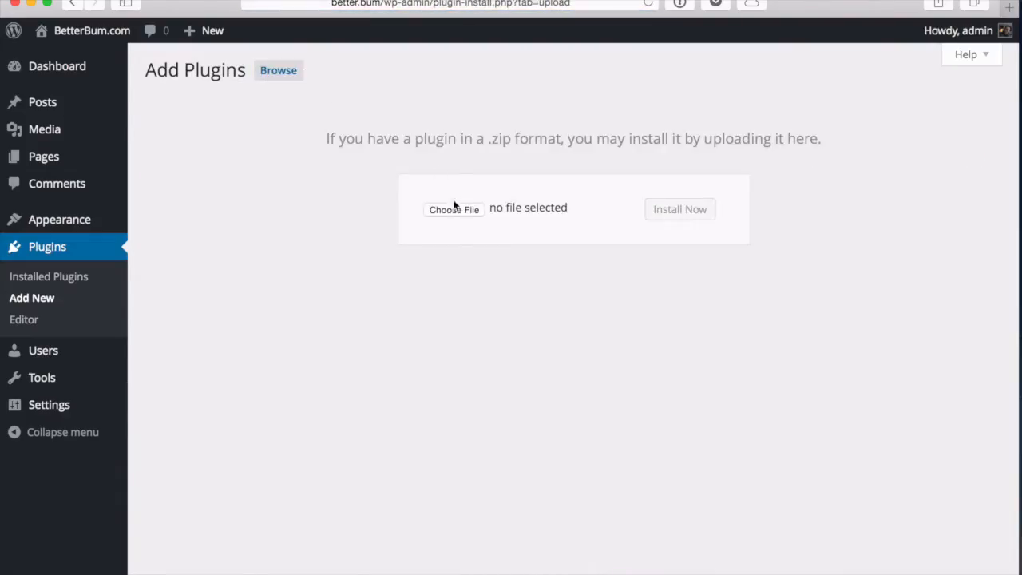
click(454, 210)
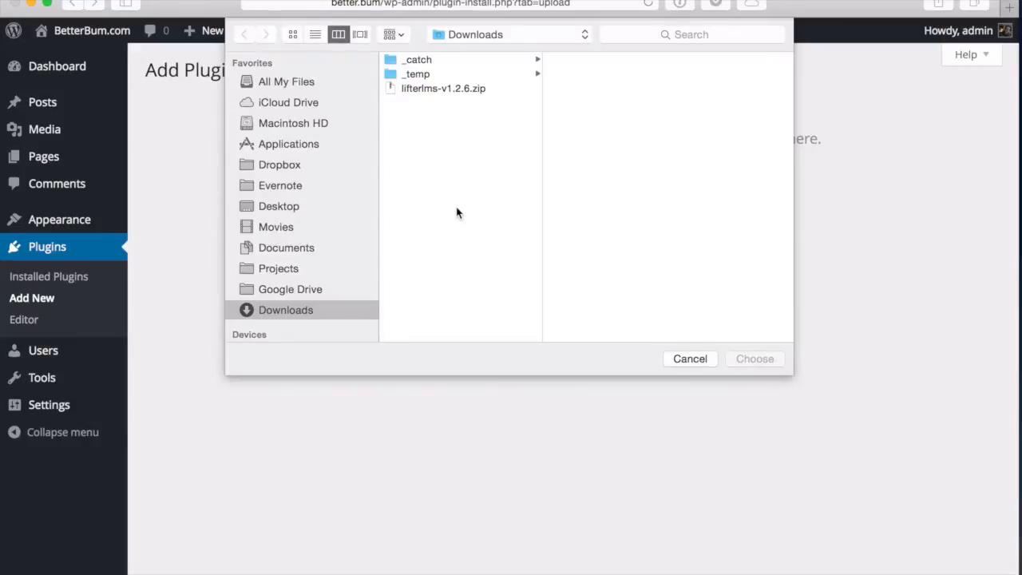
click(453, 90)
click(745, 358)
click(691, 214)
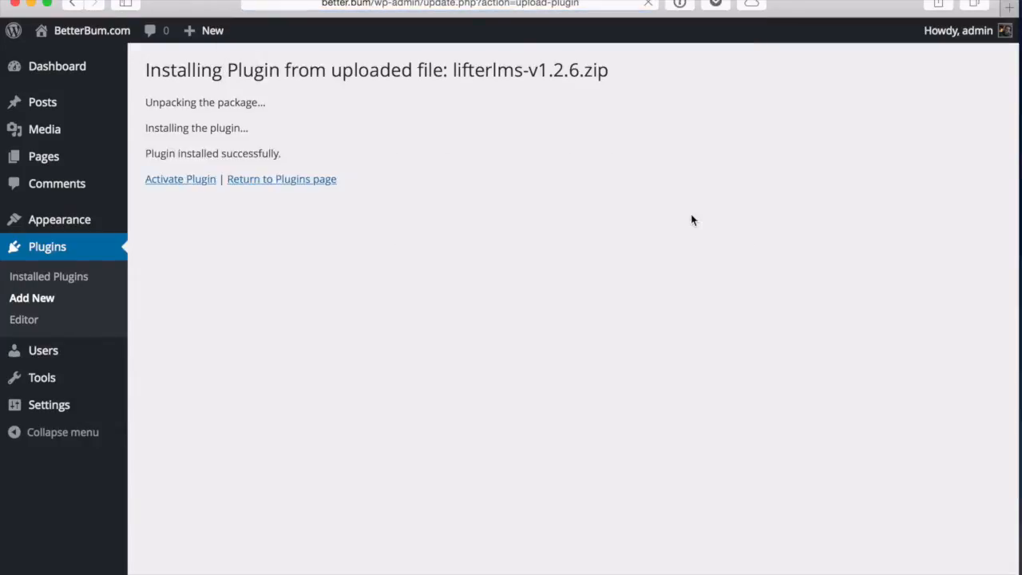
Step: Activate the newly installed LifterLMS plugin and open its settings page
click(192, 180)
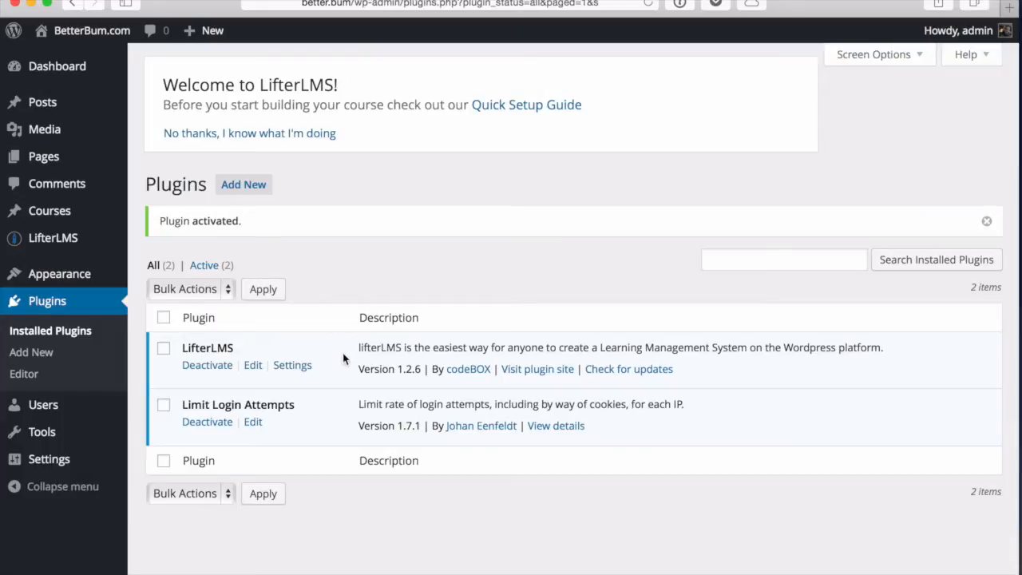
click(292, 365)
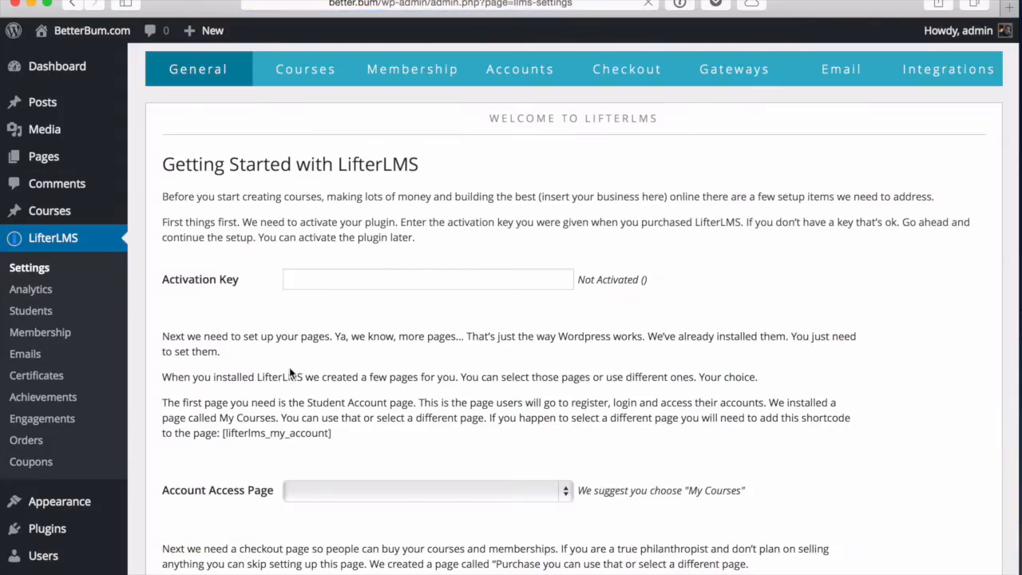
Step: Paste the plugin activation key into the Activation Key field of the LifterLMS general settings
click(310, 280)
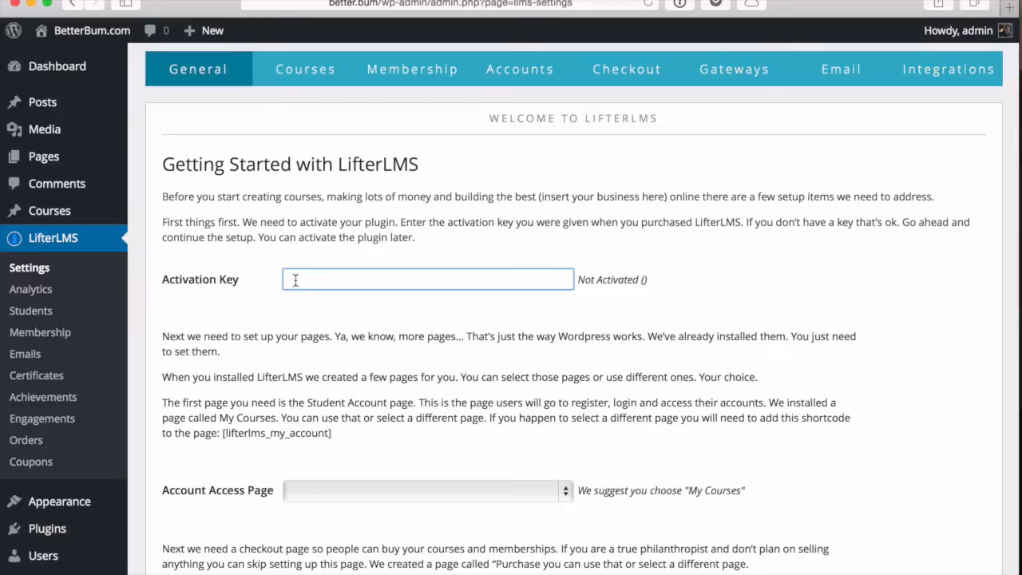
key(super+v)
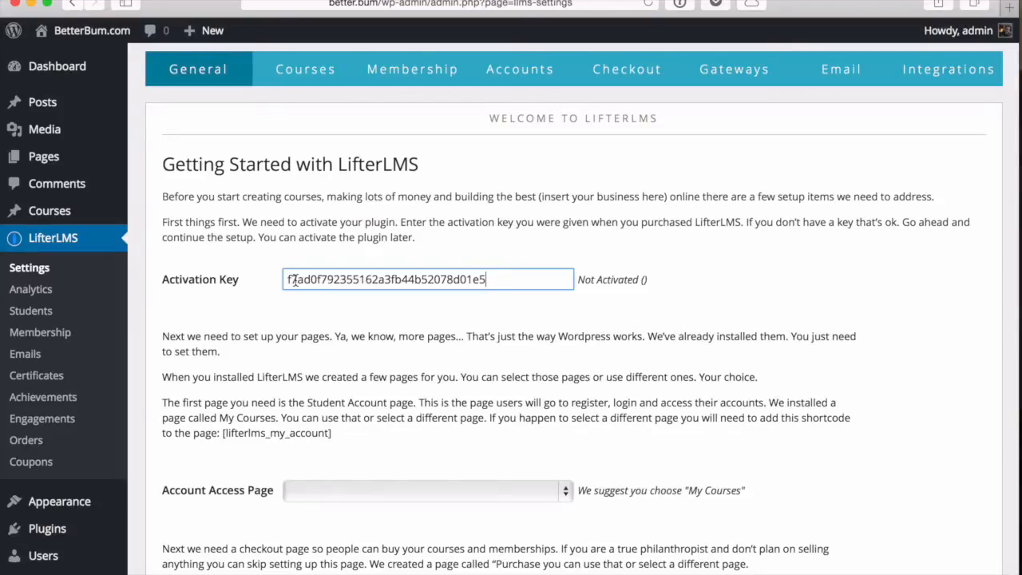
Step: Set the Account Access Page to My Courses and the Checkout Page to Purchase
scroll(512, 393, down, 1)
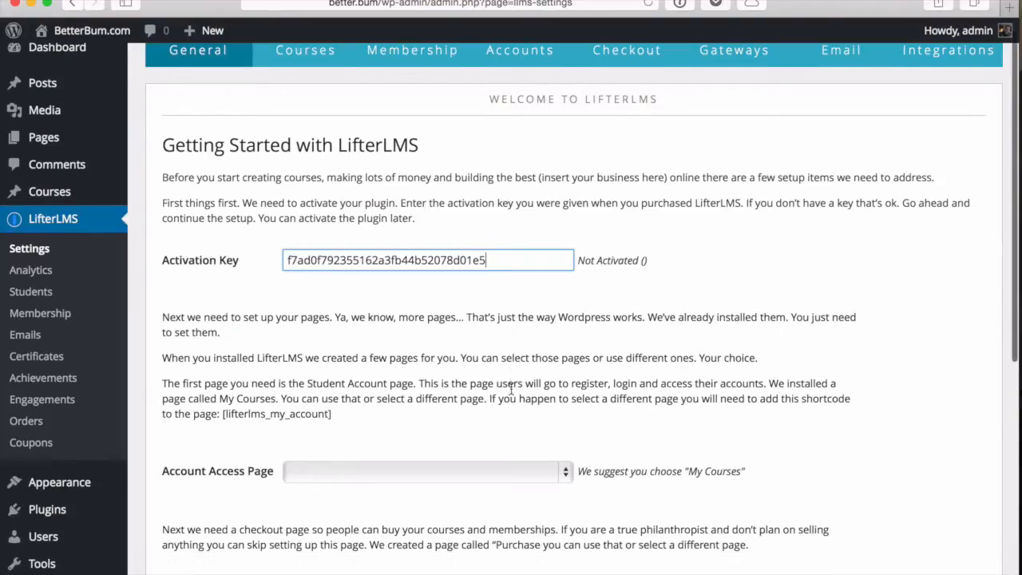
scroll(540, 311, down, 5)
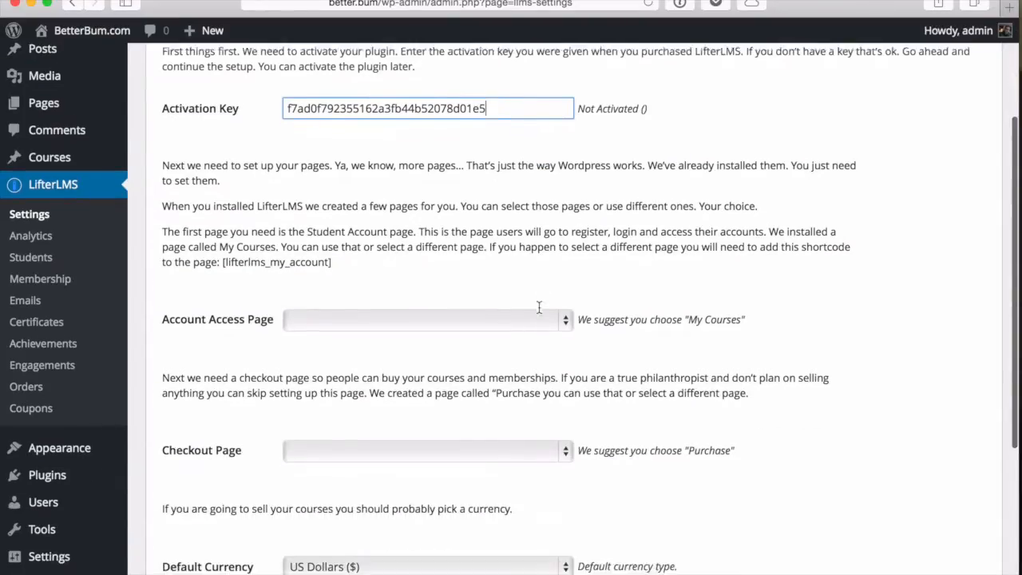
click(564, 306)
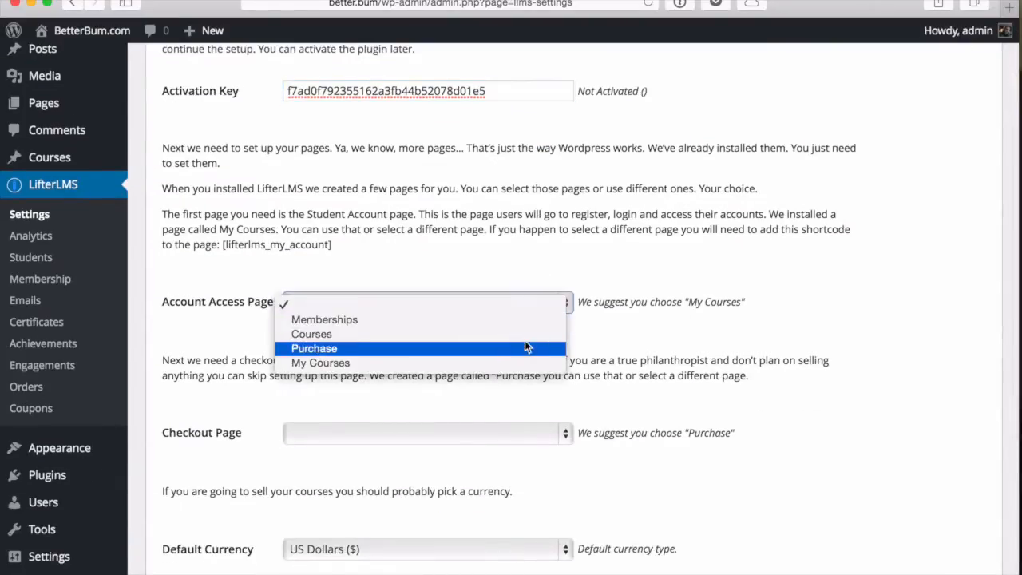
click(523, 365)
click(523, 441)
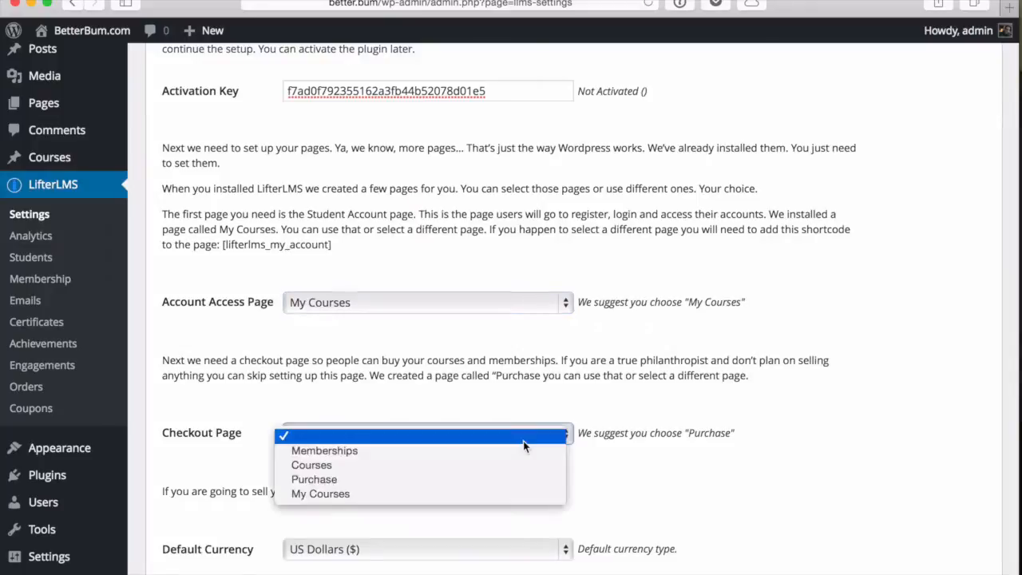
click(484, 480)
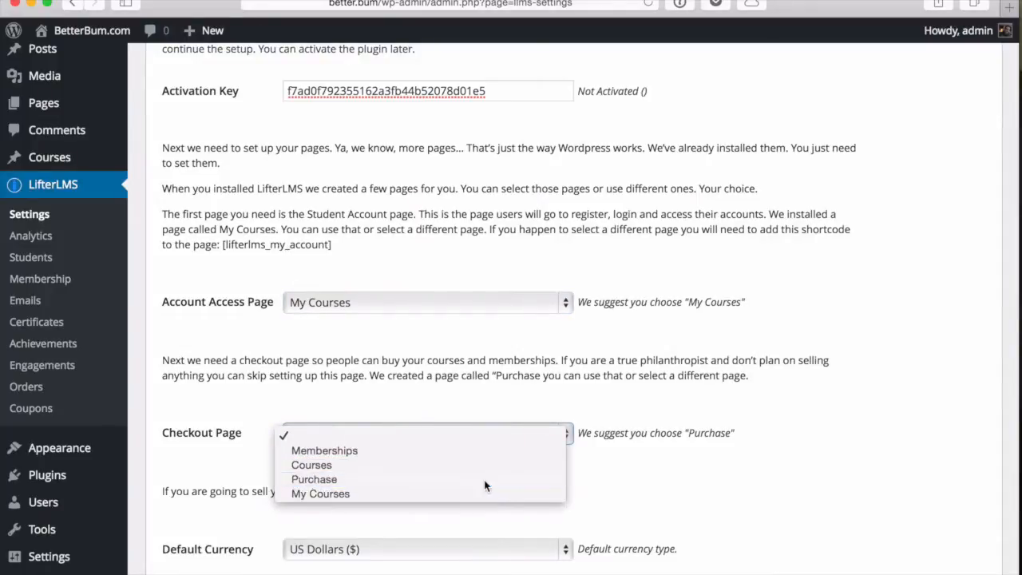
Step: Save the LifterLMS general settings and resubmit the plugin activation
scroll(533, 519, down, 5)
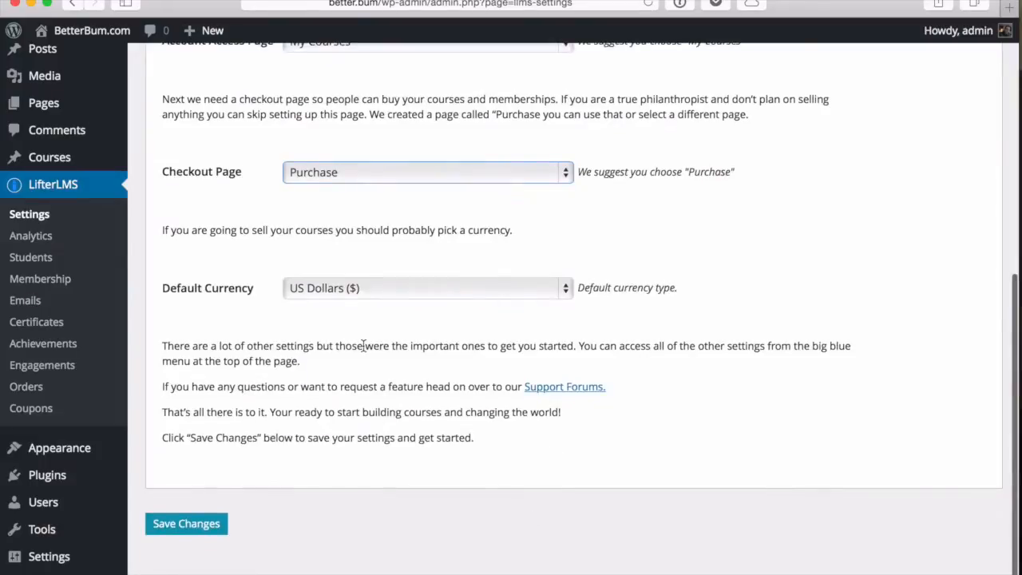
click(196, 538)
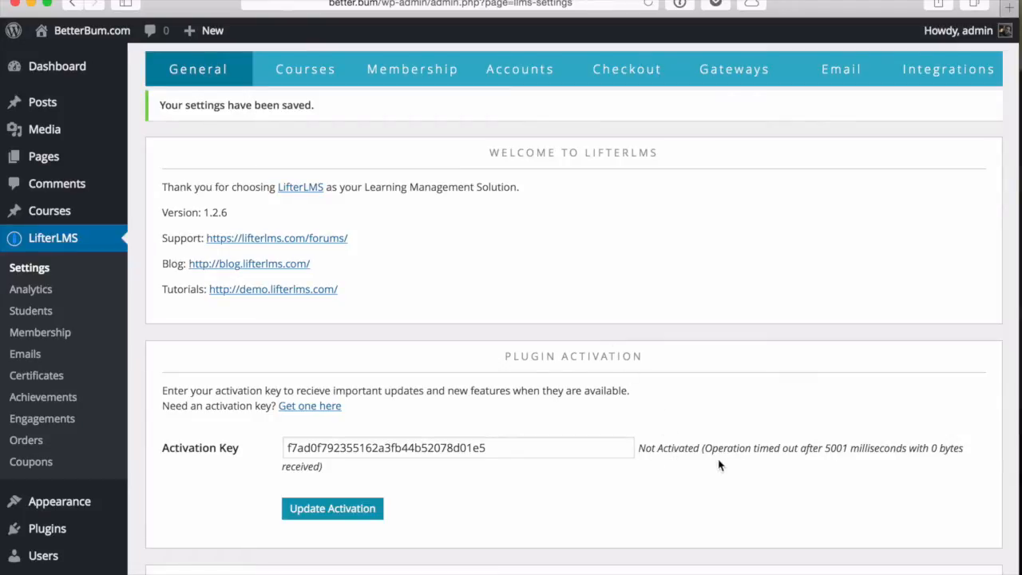
click(316, 511)
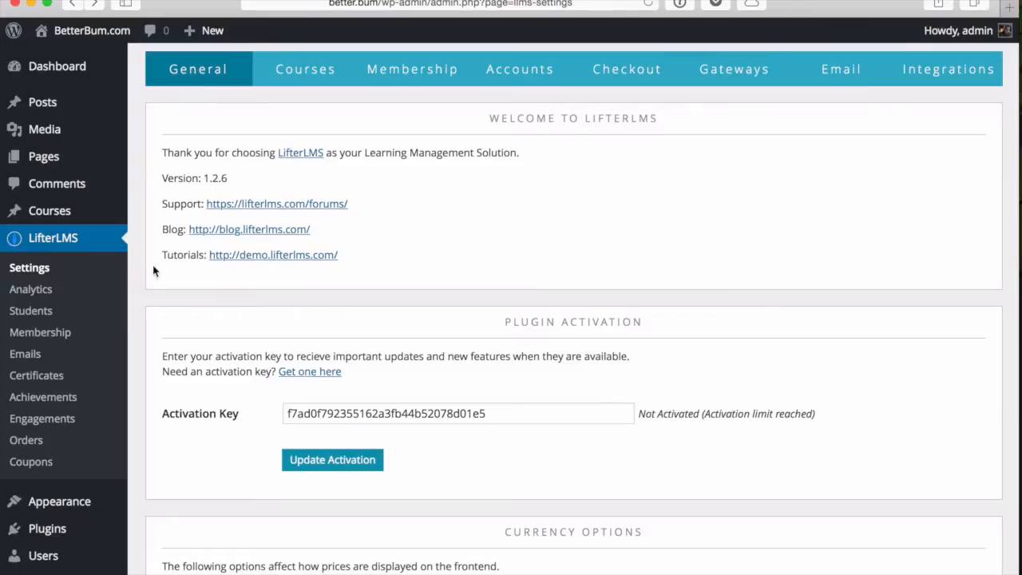
Step: Create a new course titled "Ass Optimization Strategy"
mouse_move(59, 213)
click(159, 231)
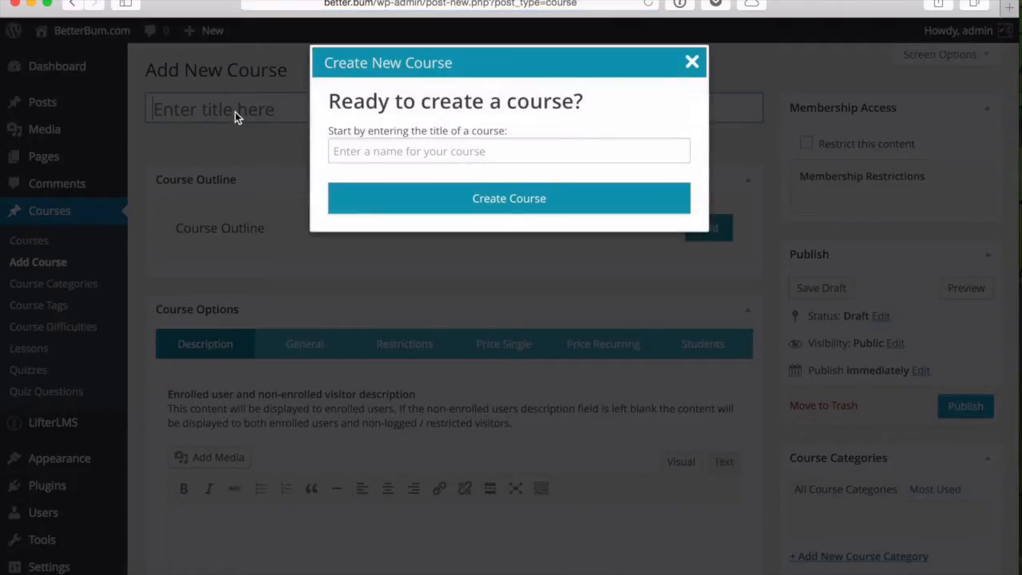
click(403, 151)
text(Ass Optimization Strategy)
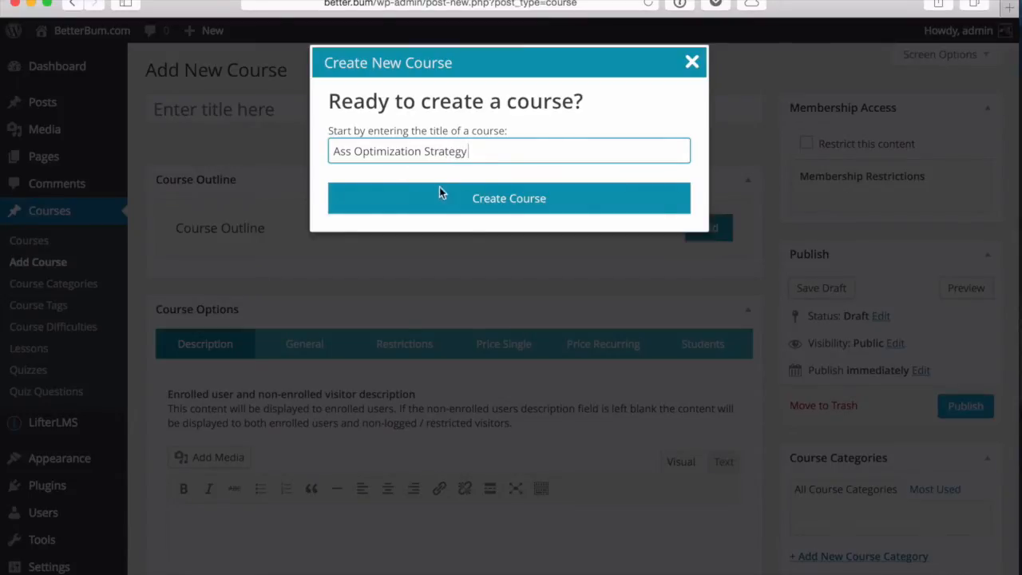
click(463, 197)
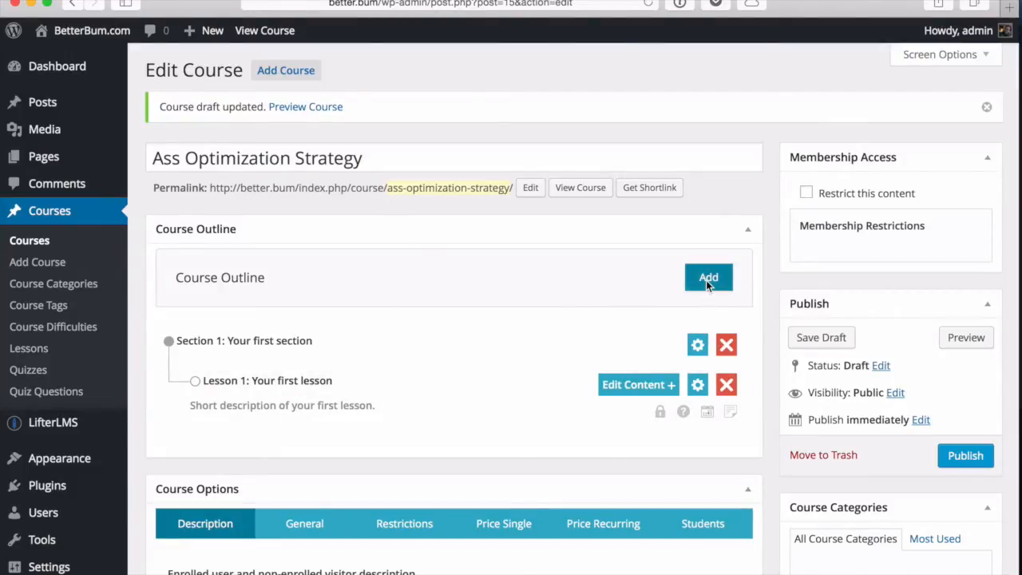
Step: Rename the course's first section as "Sweat Your Way to a Tighter Butt"
click(697, 345)
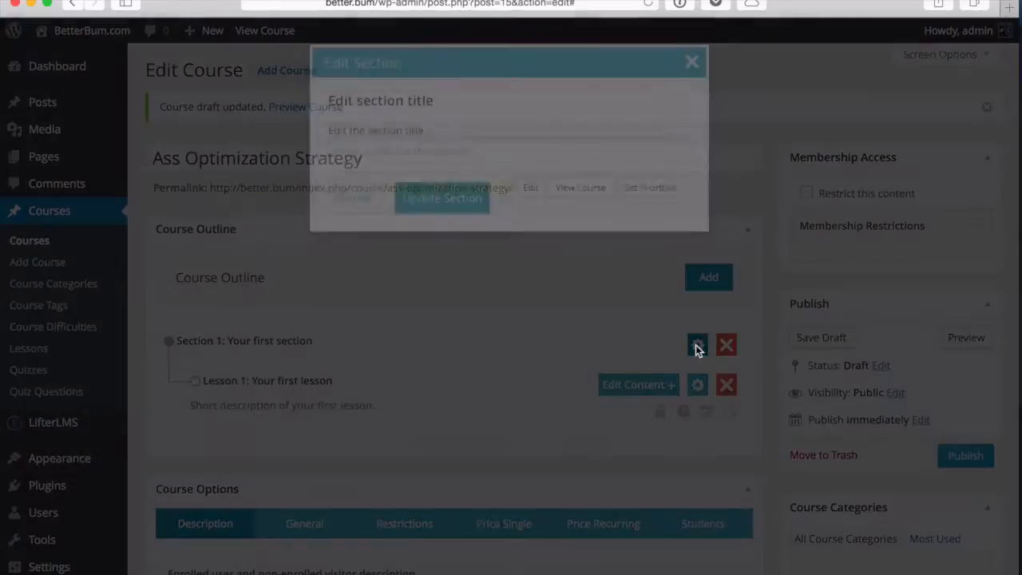
key(super+a)
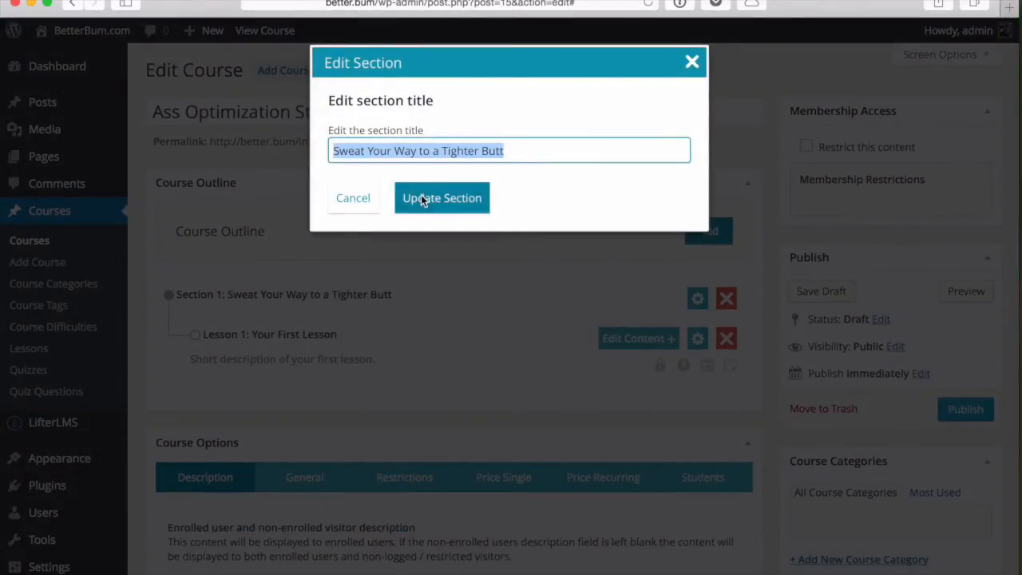
click(421, 197)
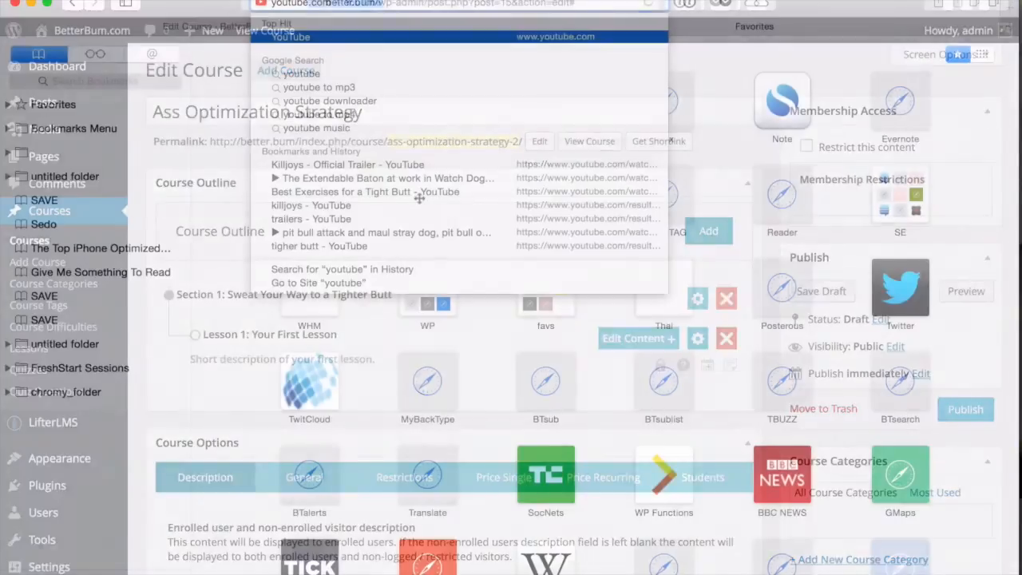
Step: Go to YouTube in a new browser tab, search for "tight butt exercises" and open the video "Best Exercises for a Tight Butt"
key(Return)
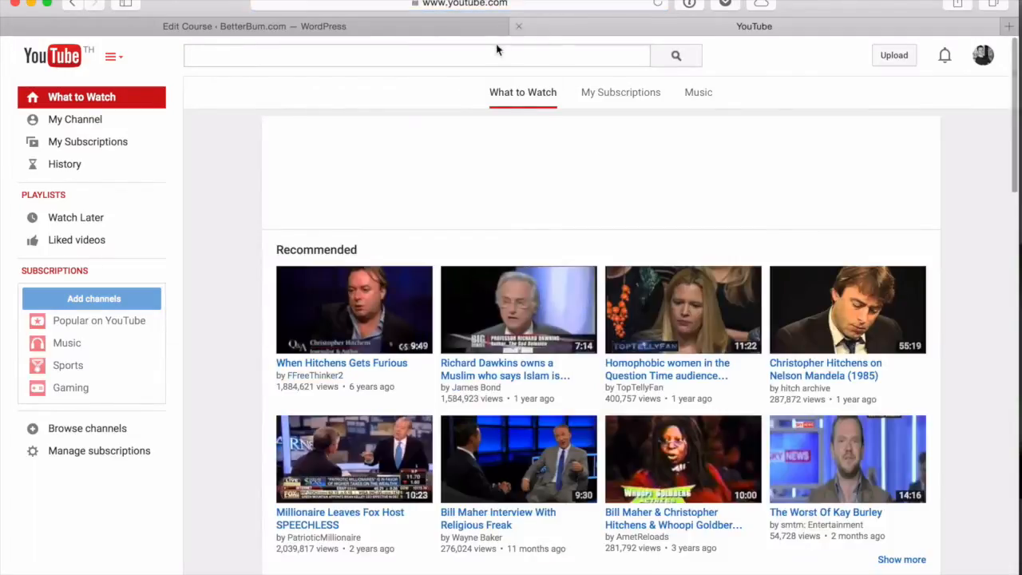
text(tight butt exercises)
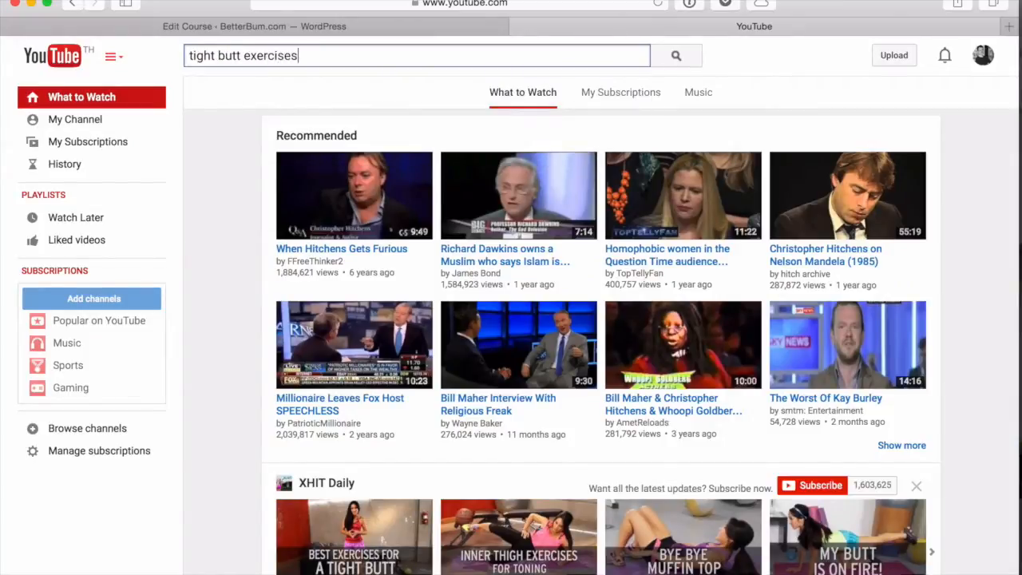
key(Return)
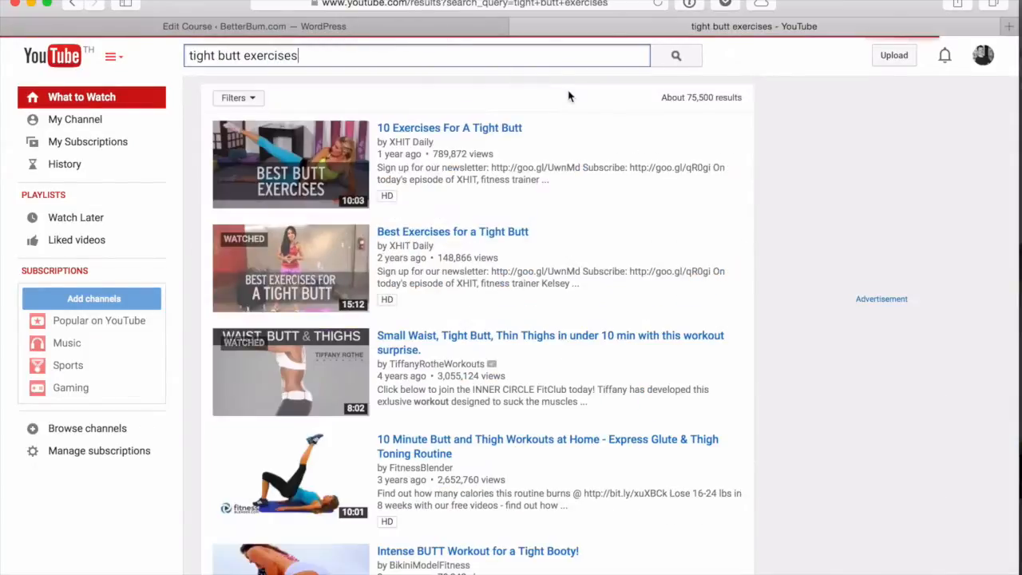
click(466, 233)
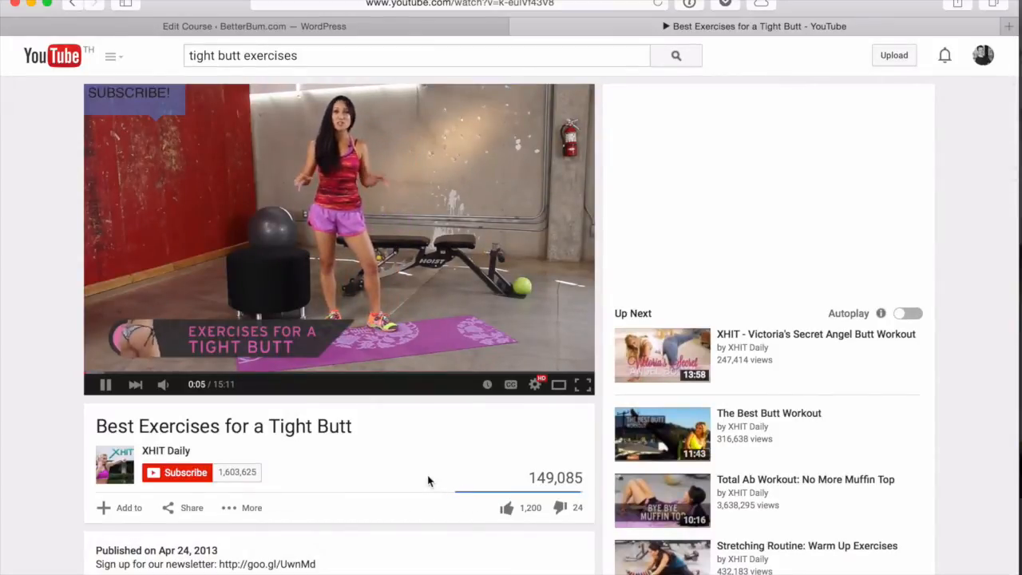
Step: Enlarge the video player, skim the exercises through roughly the first three and a half minutes, and pause the video
click(558, 384)
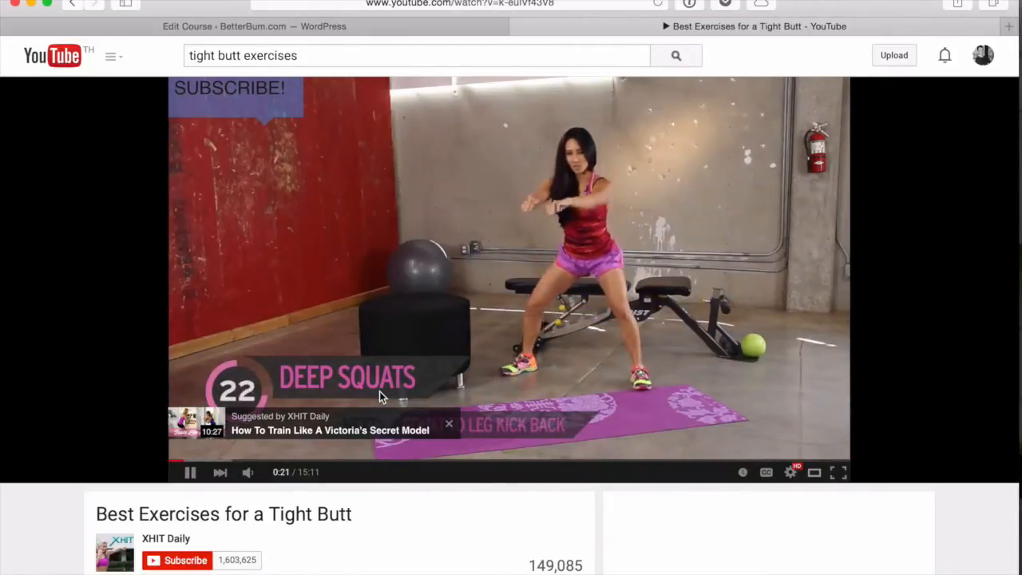
click(208, 456)
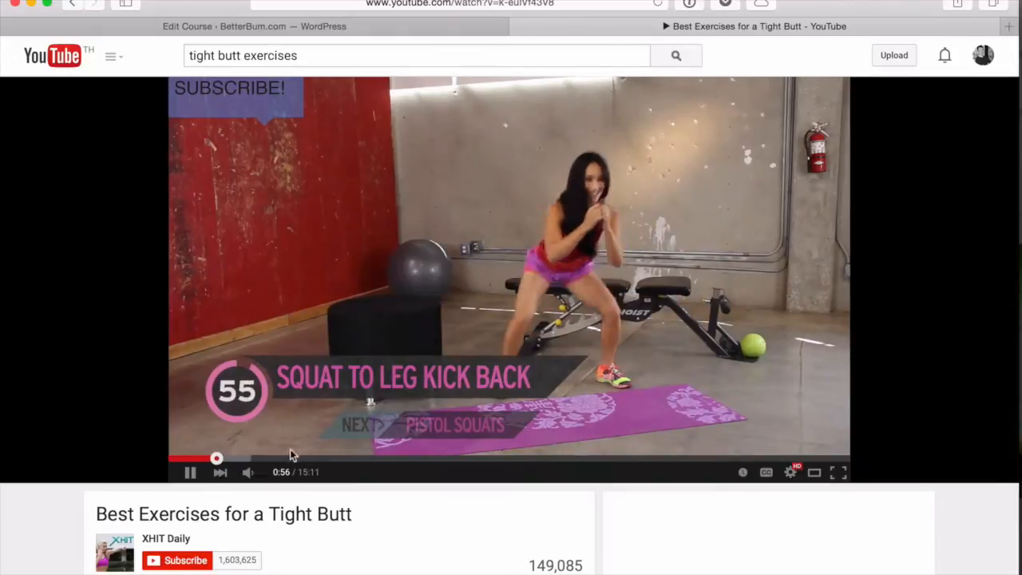
click(239, 458)
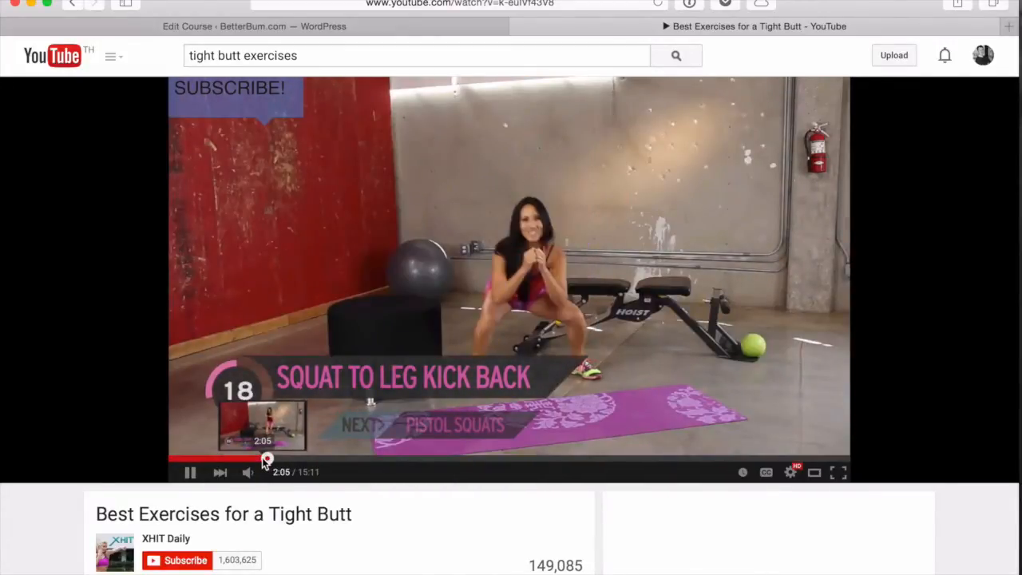
click(262, 457)
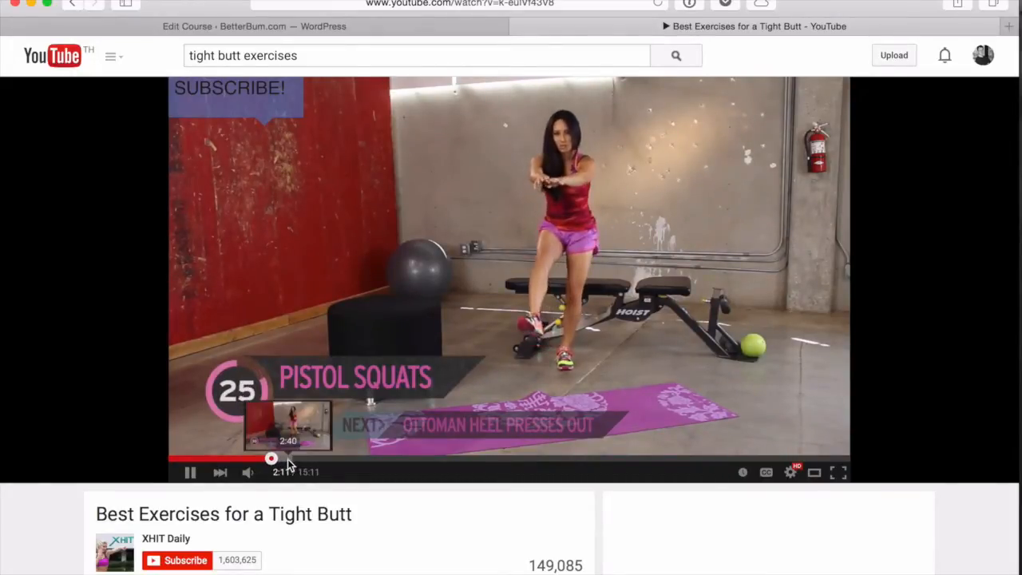
click(287, 459)
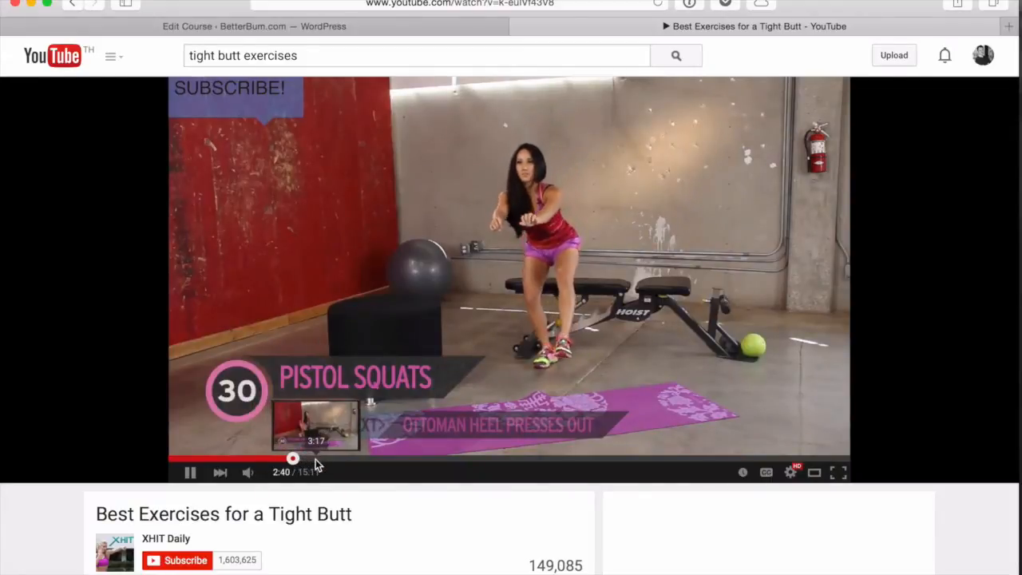
click(316, 459)
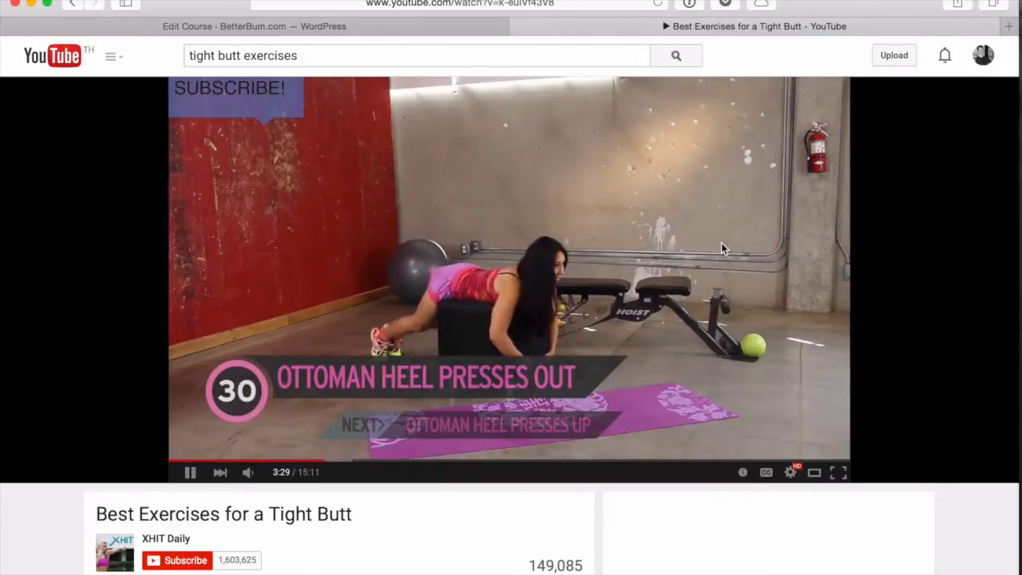
click(190, 474)
Step: Copy the share link of the "Best Exercises for a Tight Butt" video
scroll(190, 471, down, 5)
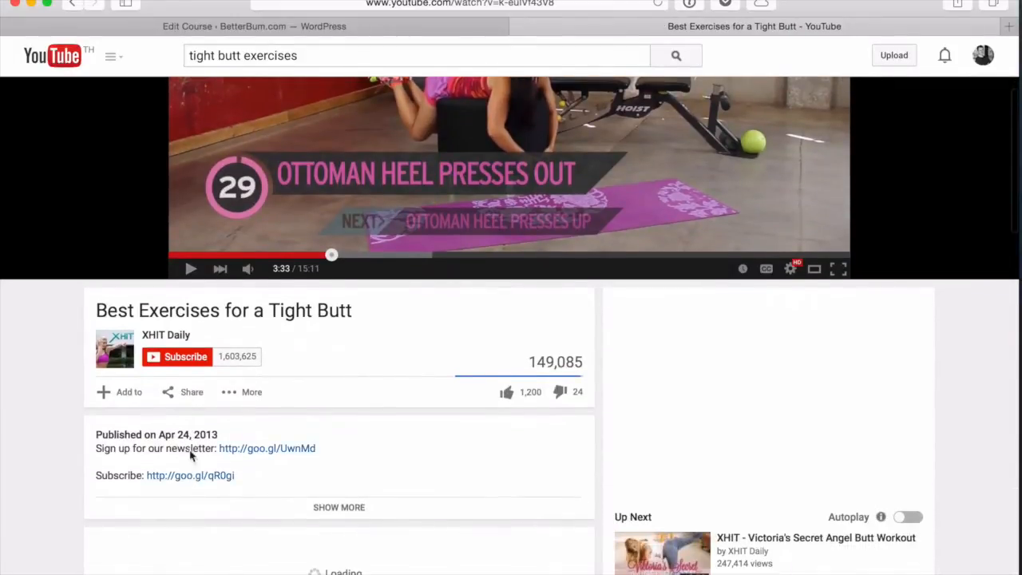
click(193, 392)
key(super+c)
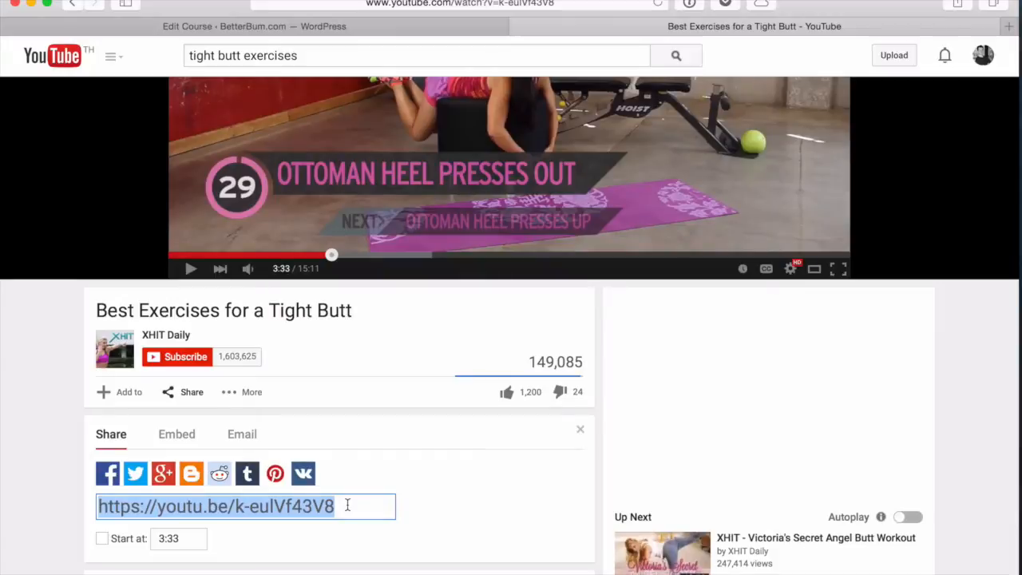
Step: In the WordPress tab, retitle Lesson 1 as "Best Exercises for a Tight Butt" and write an intro about watching 5 minutes and answering 2 easy questions
click(358, 26)
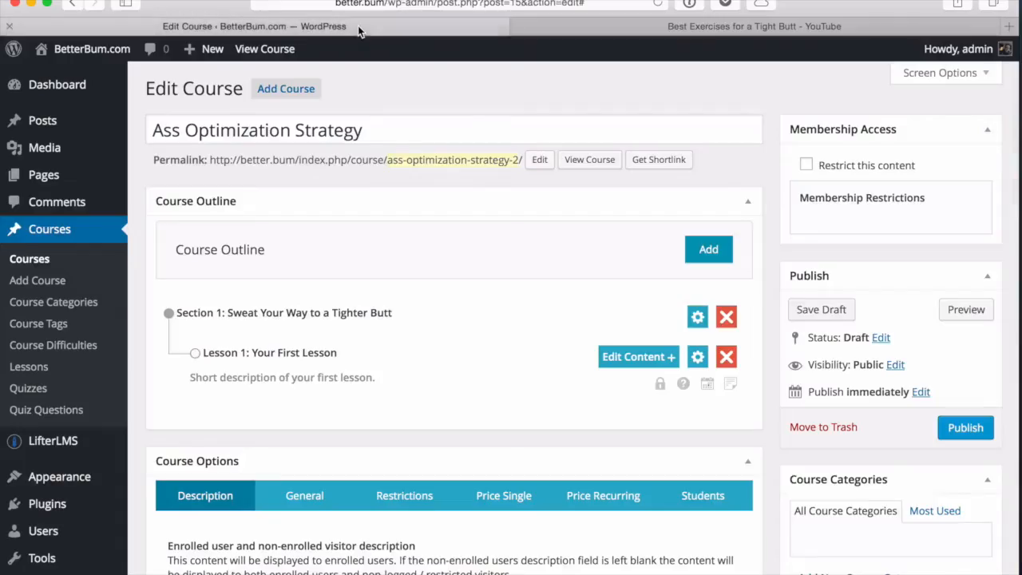
scroll(389, 313, down, 2)
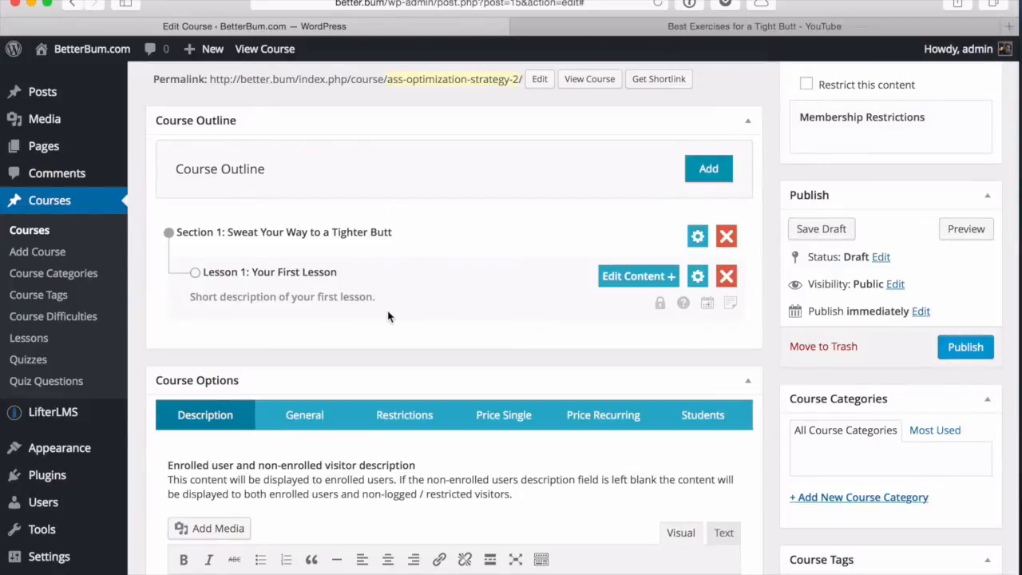
scroll(389, 317, up, 2)
click(638, 359)
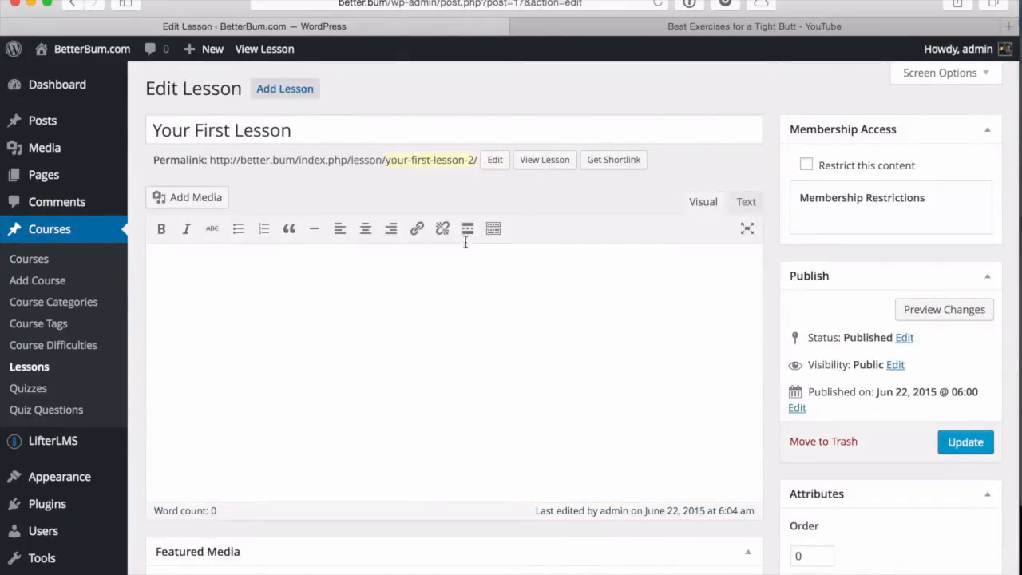
click(462, 377)
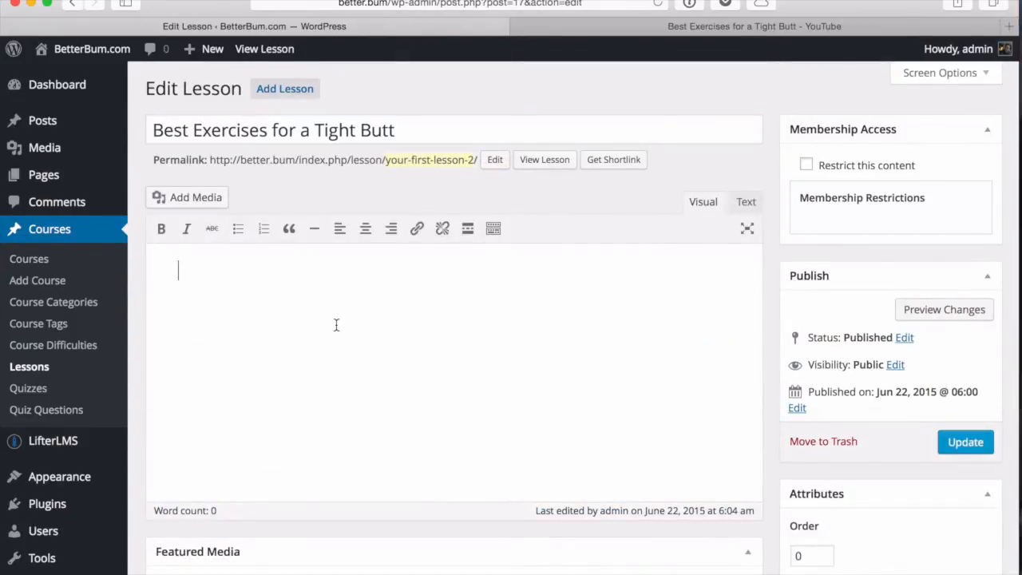
text(Kelsey has some very specific plans for your ass. Watch at least the first 5 minutes of this video and, then, answer 2 easy questions:)
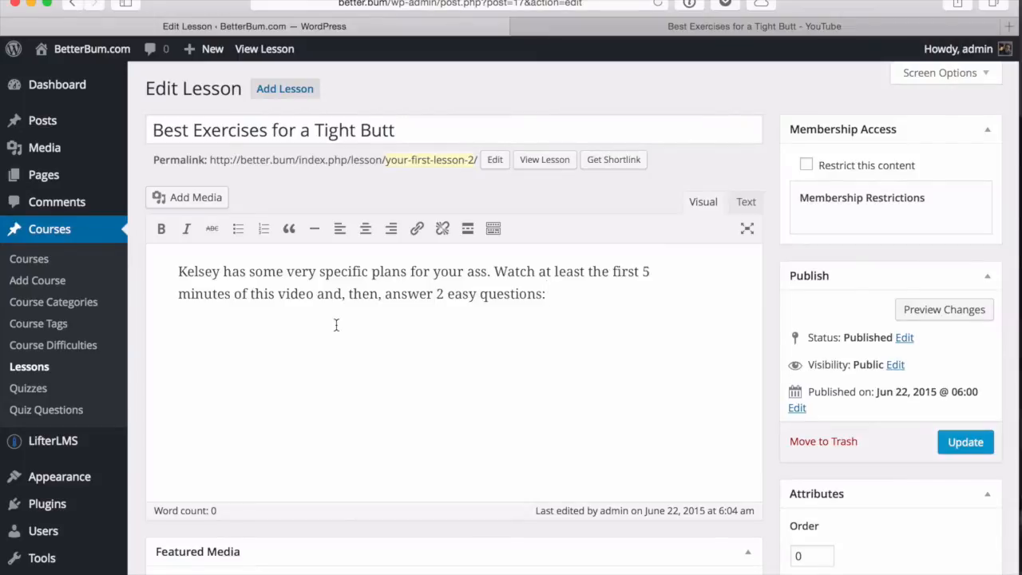
click(673, 27)
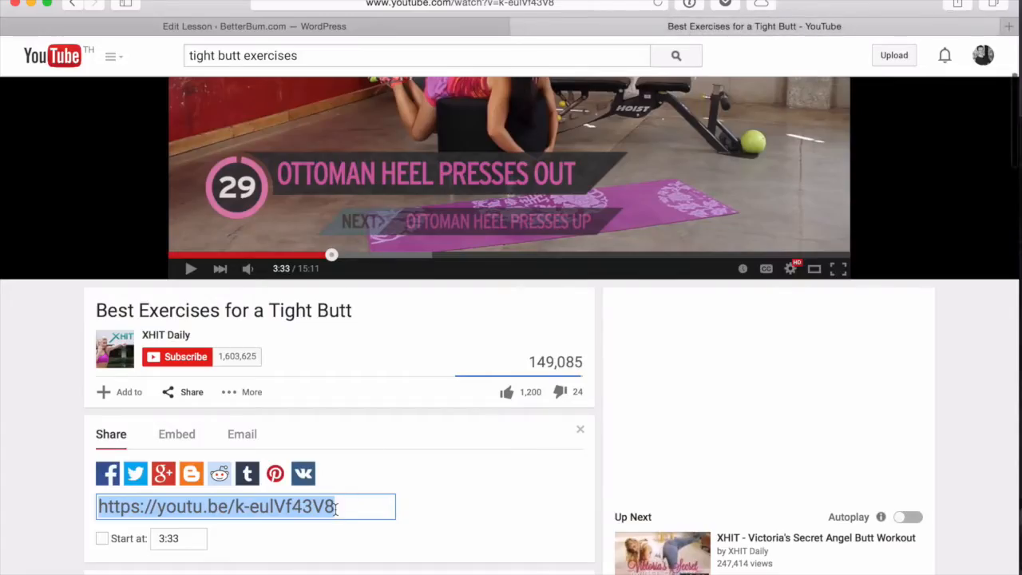
click(474, 27)
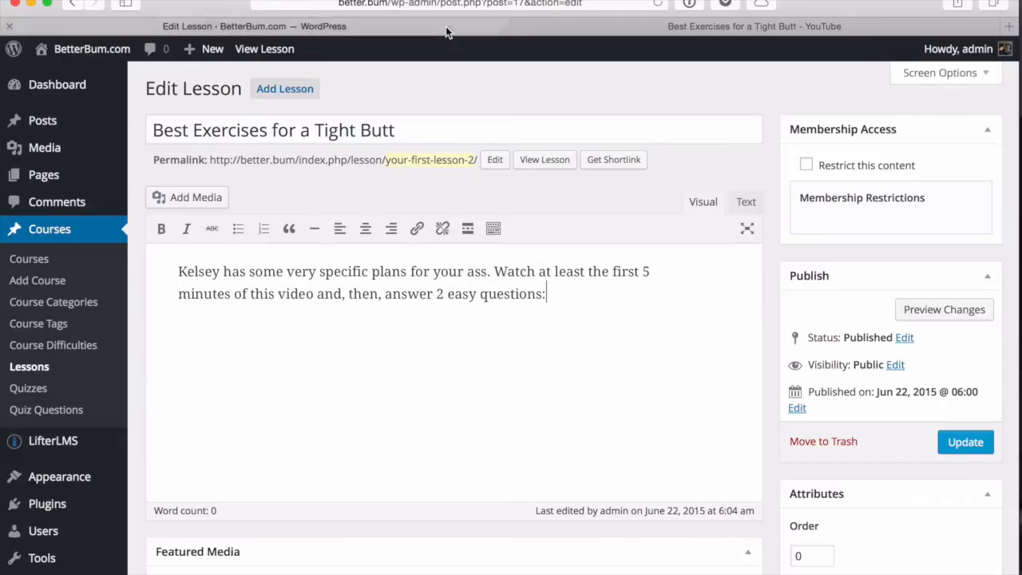
scroll(338, 557, down, 5)
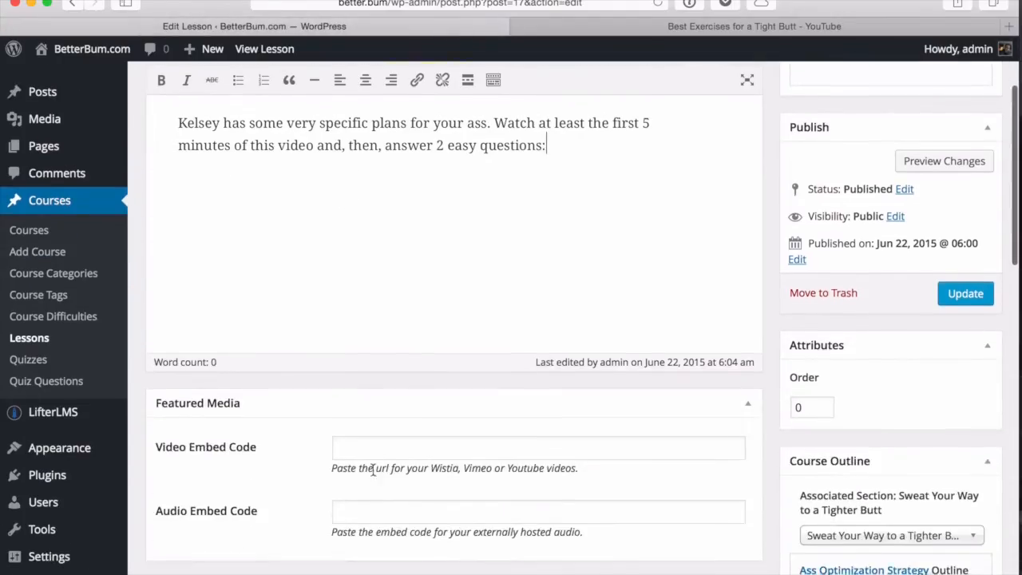
click(390, 447)
key(super+v)
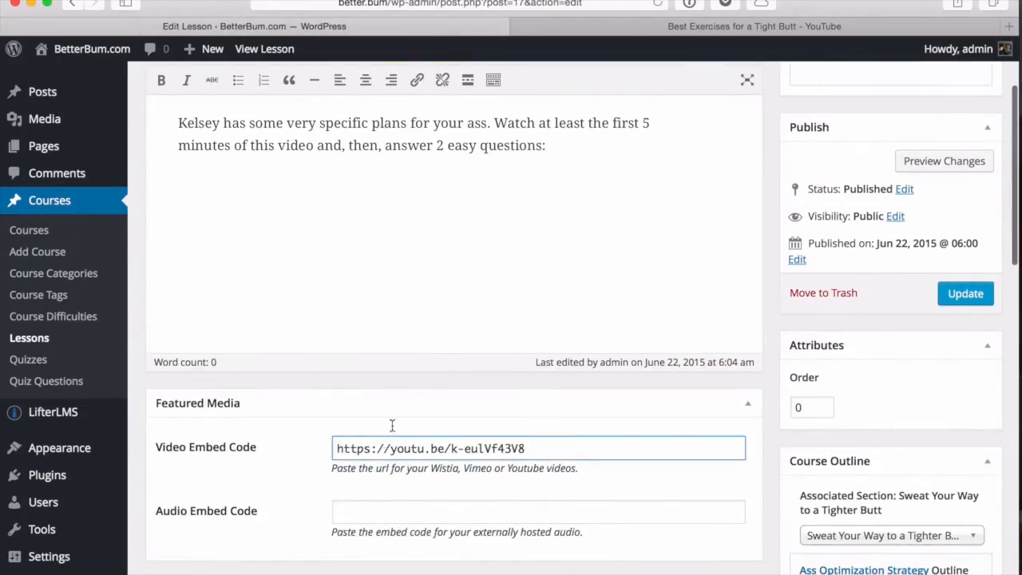
Step: Review the lesson's remaining settings, including prerequisite, drip content and assigned quiz, and update the lesson
scroll(436, 359, down, 10)
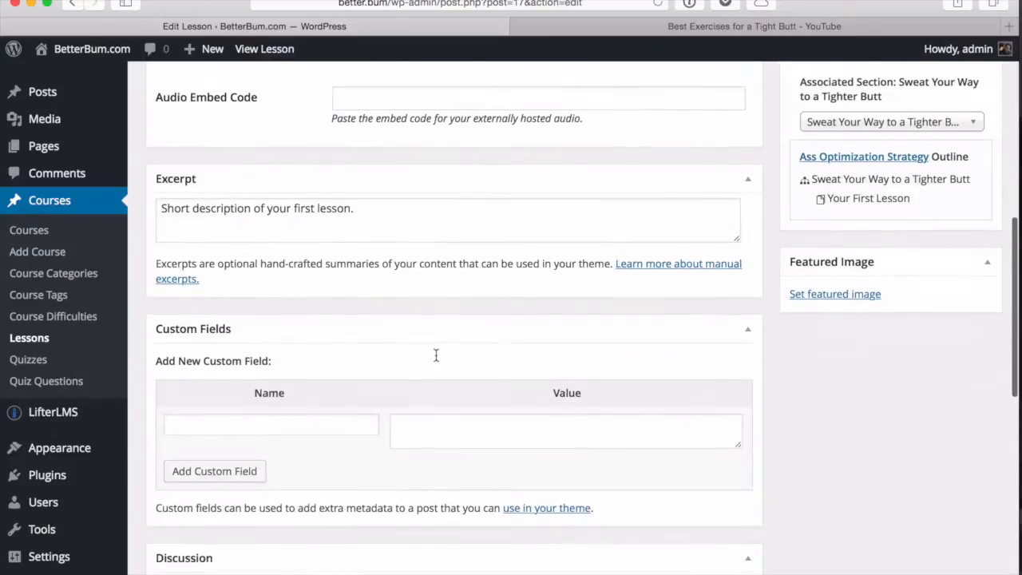
scroll(436, 355, down, 15)
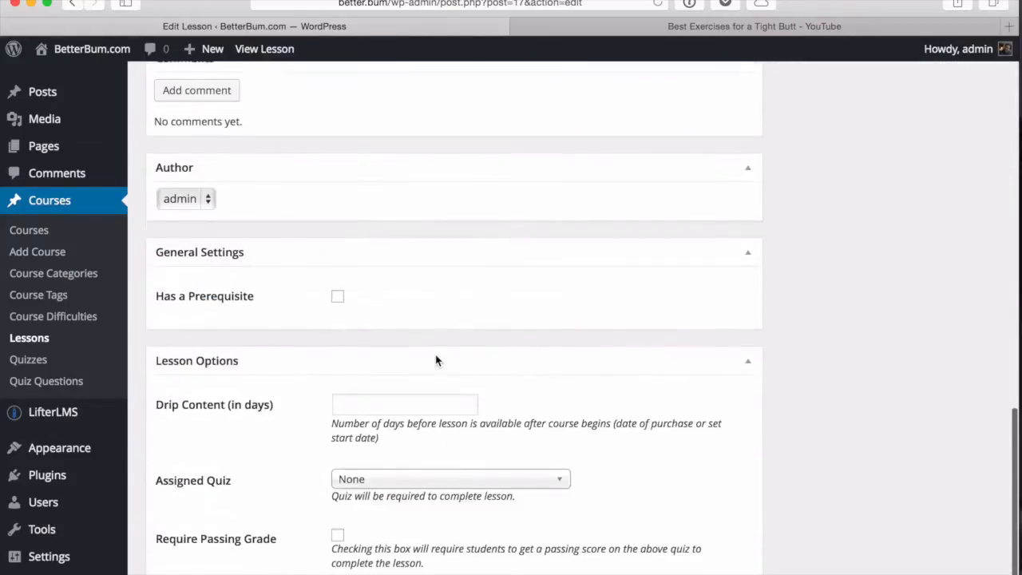
scroll(436, 360, down, 3)
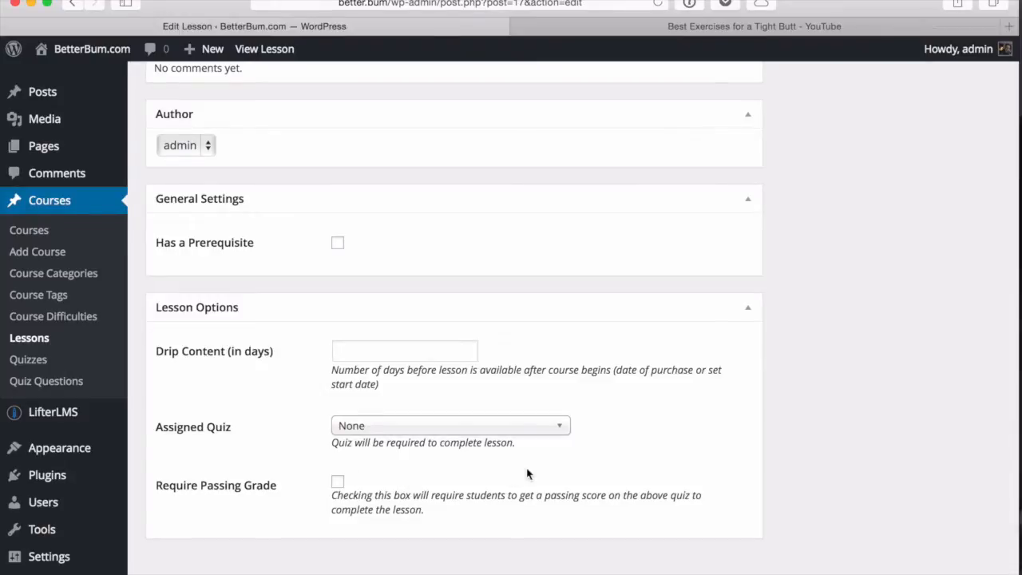
scroll(651, 326, down, 2)
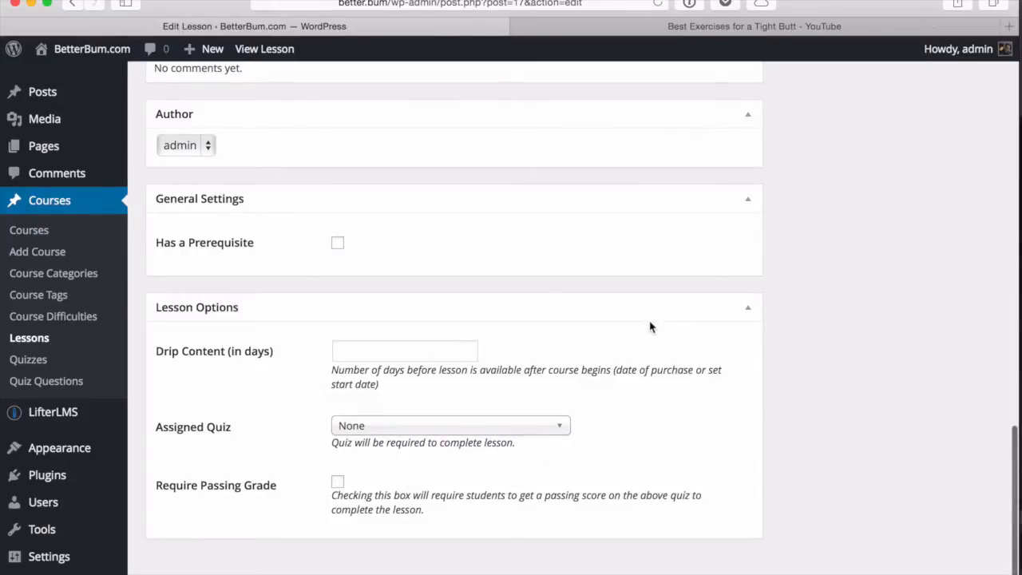
scroll(651, 327, up, 20)
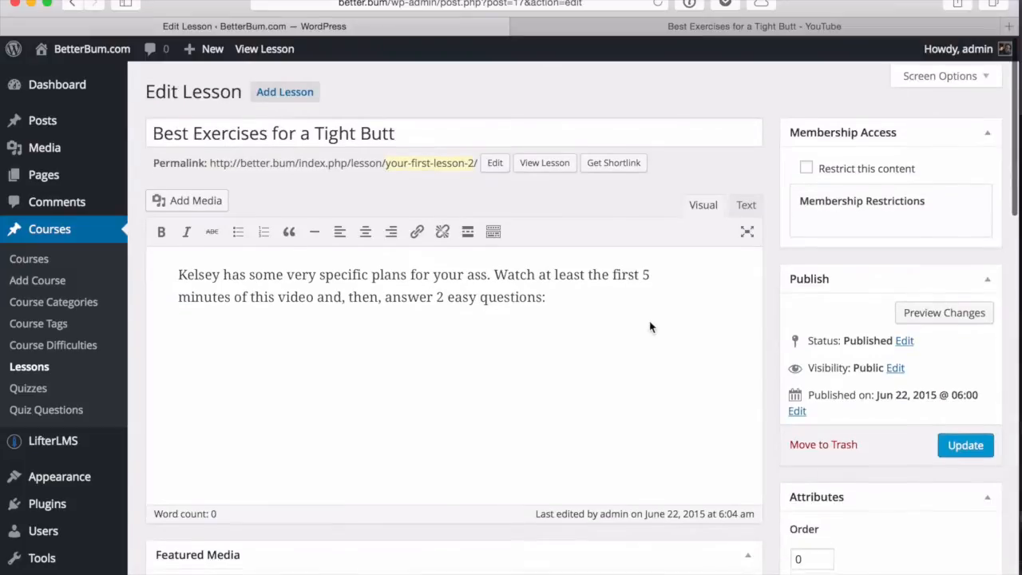
click(966, 443)
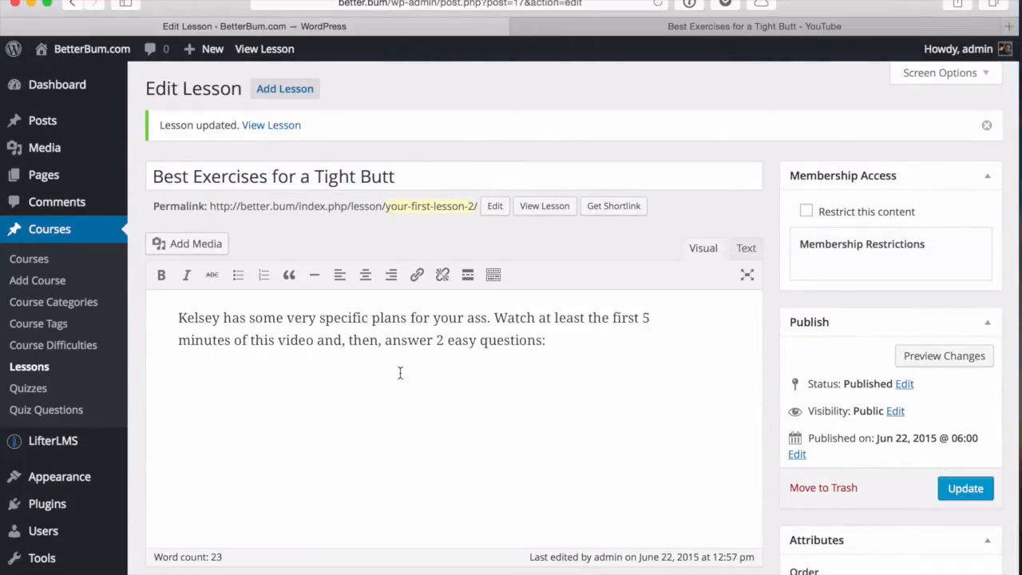
Step: Create a new quiz question whose title asks what exercise the video's trainer started with
click(69, 410)
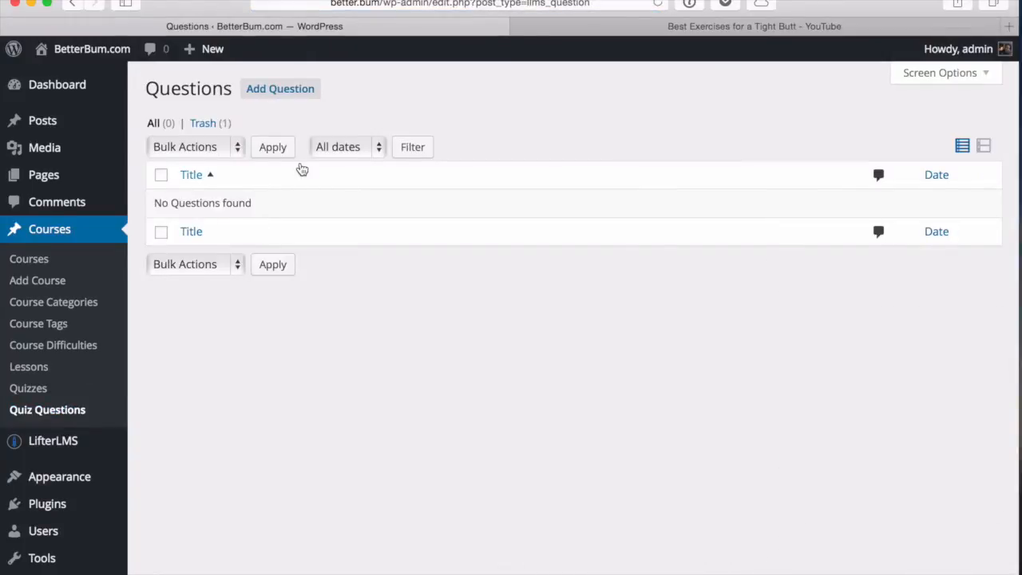
click(283, 91)
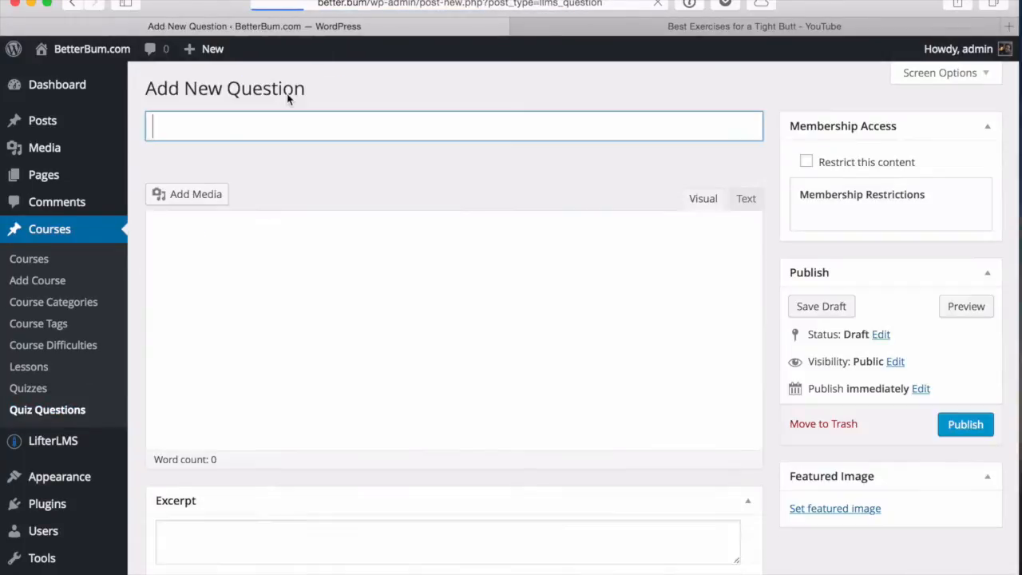
text(What exercise did Kelsey start with?)
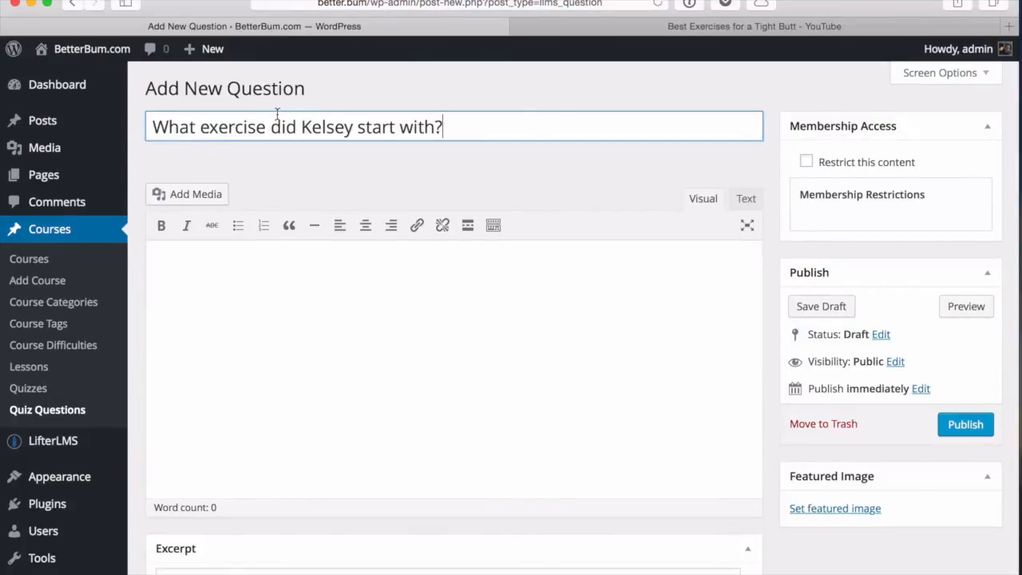
Step: Add the answer options "Squat to Leg Kick Back" and "Squatting in dark corner" to the question
scroll(358, 305, down, 5)
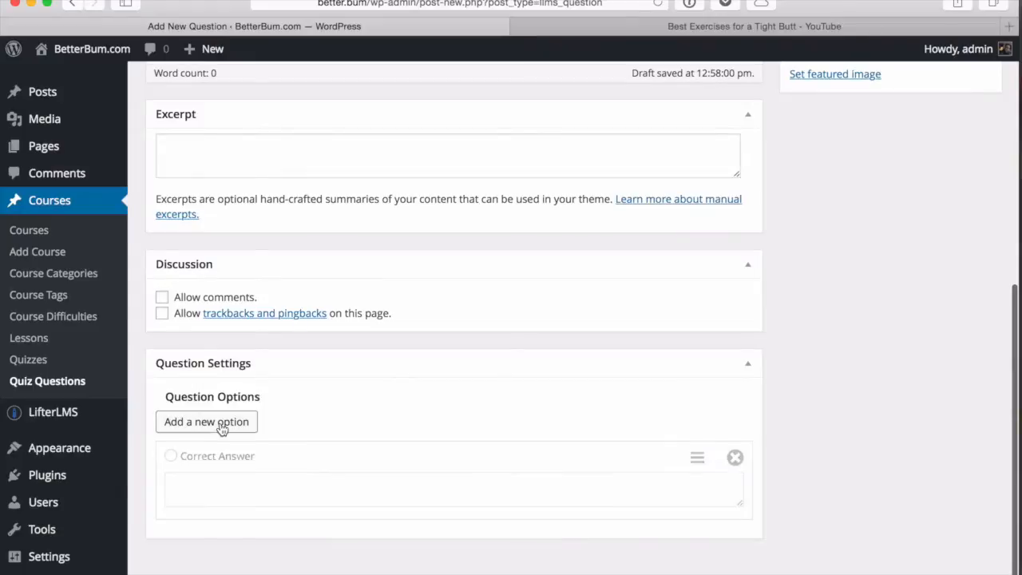
click(246, 496)
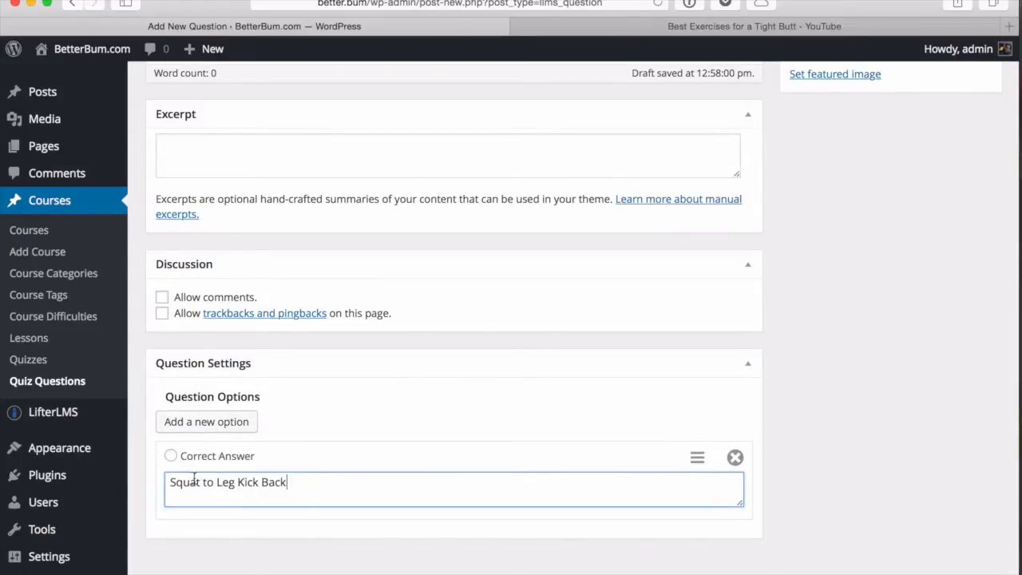
click(204, 430)
click(229, 564)
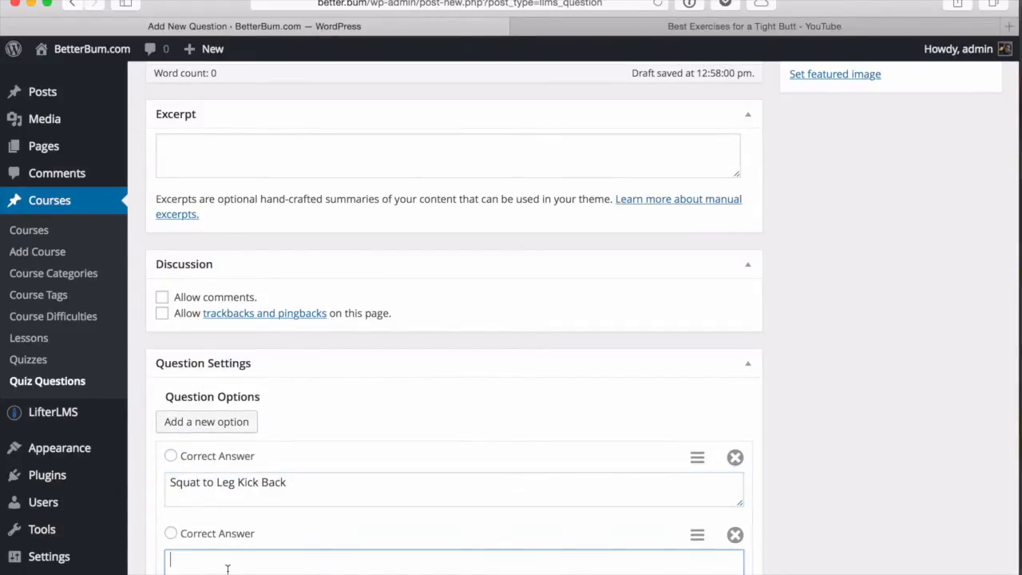
text(Squatting in dark corner)
scroll(238, 476, down, 2)
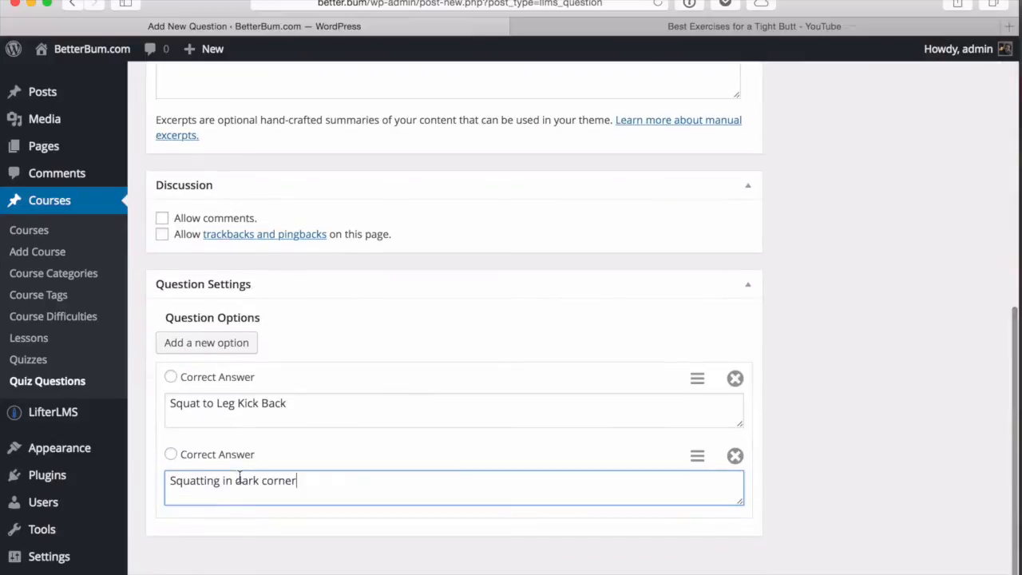
Step: Add the answer options "Deep squats" and "Eating Doritos", and mark "Deep squats" as the correct answer
click(234, 361)
click(238, 557)
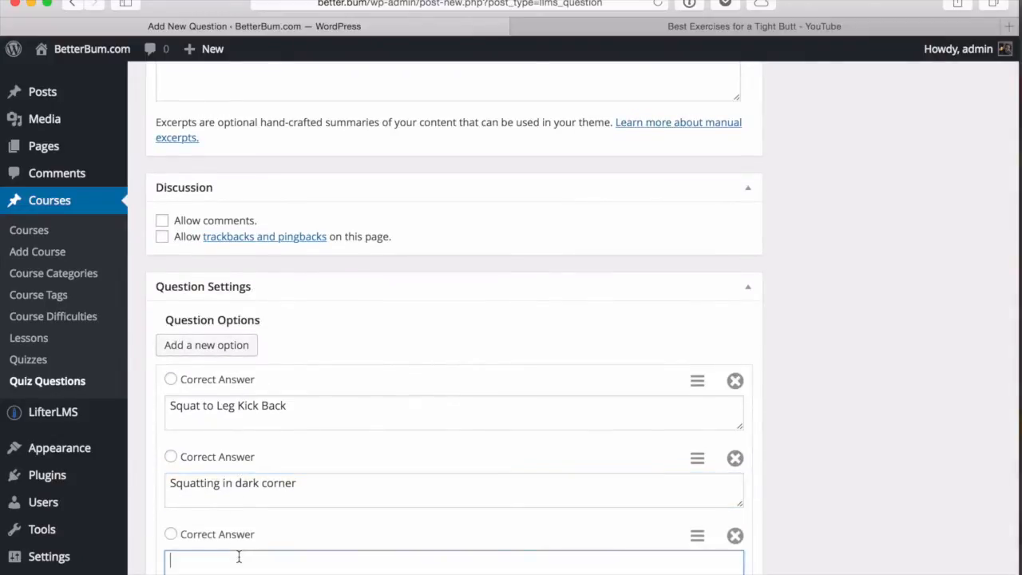
click(216, 356)
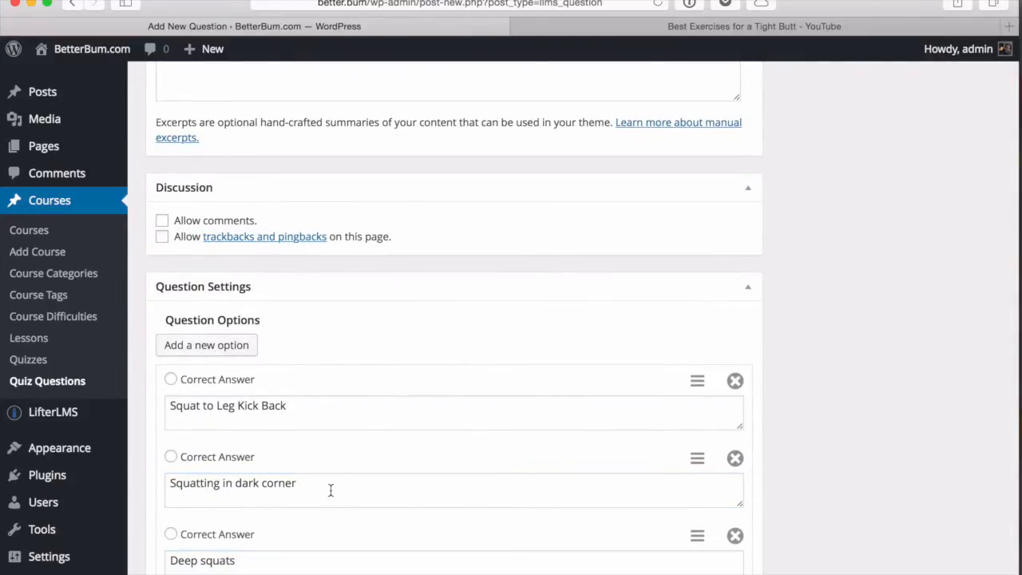
scroll(331, 490, down, 4)
click(331, 490)
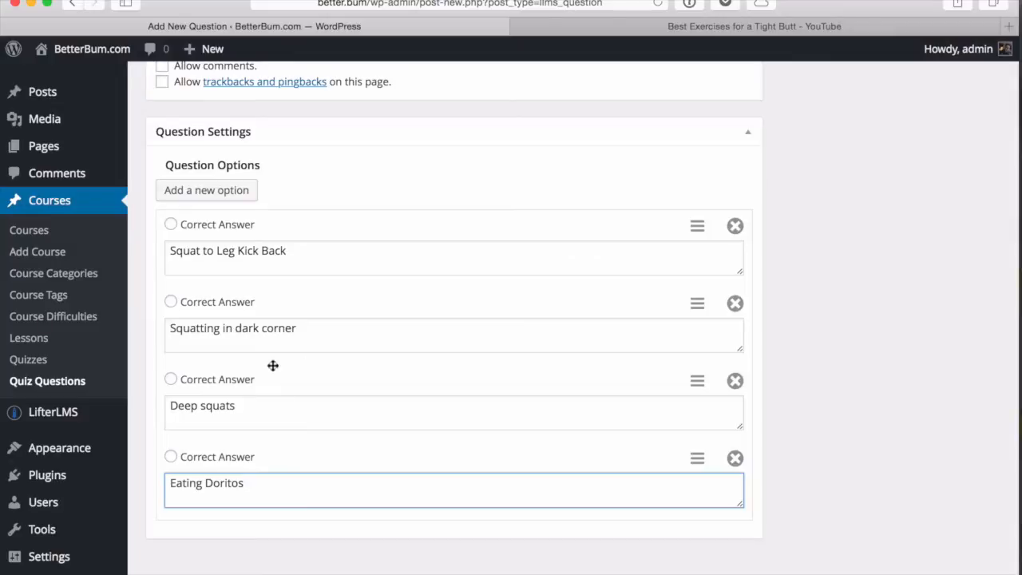
click(170, 380)
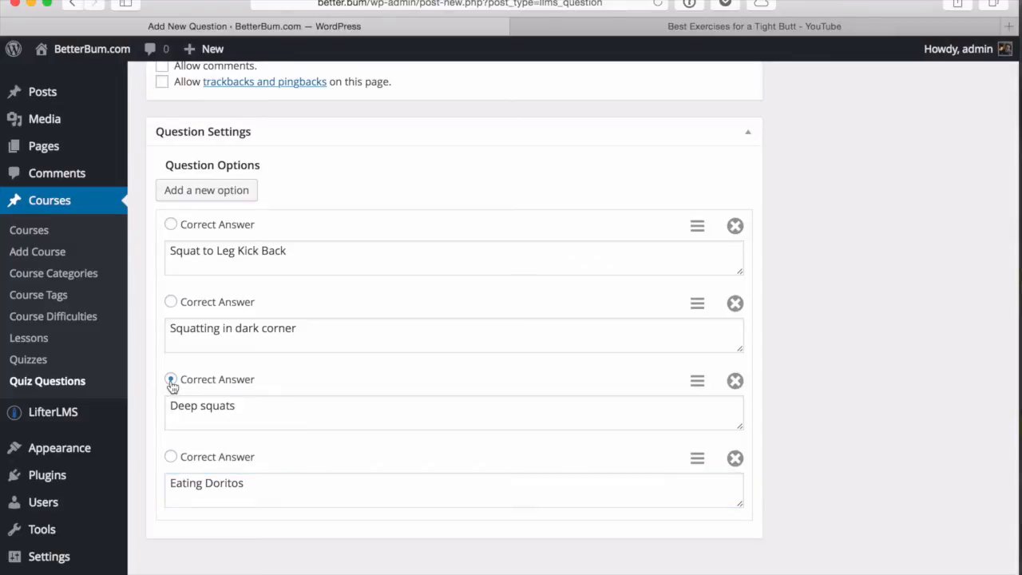
Step: Copy the question's title into its body text and publish the question
scroll(447, 307, up, 20)
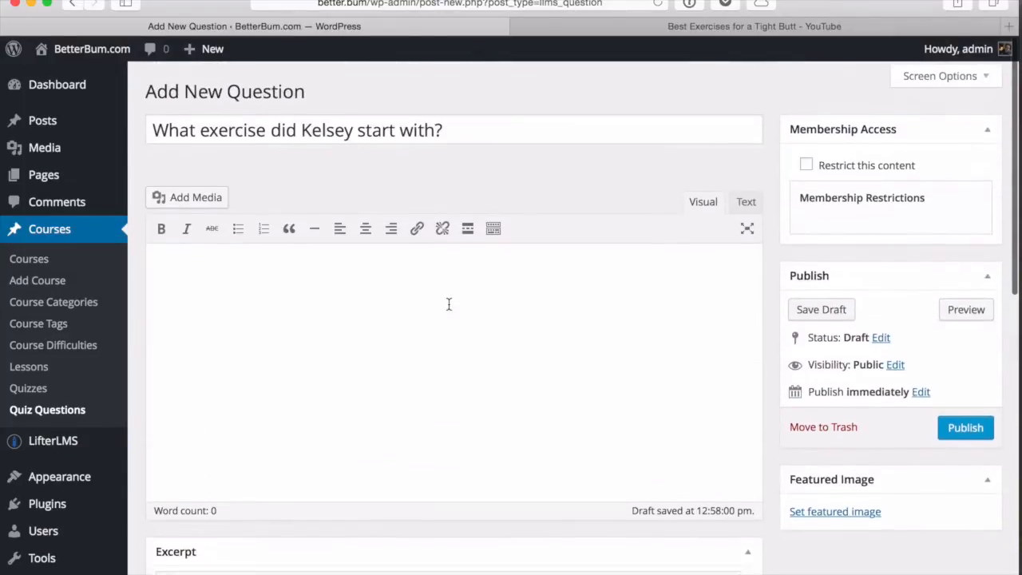
click(465, 127)
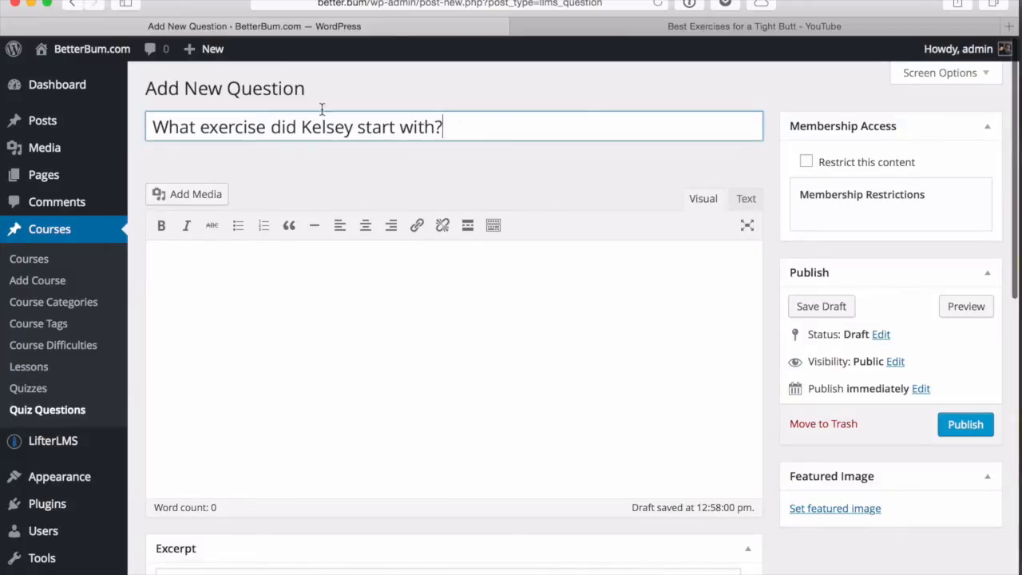
key(super+a)
key(super+c)
click(207, 288)
key(super+v)
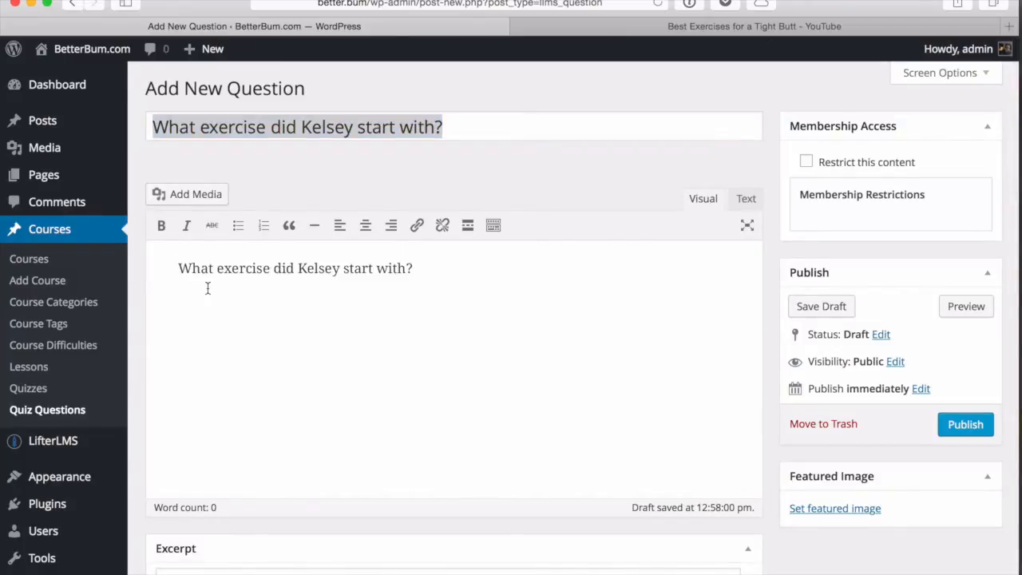
click(954, 424)
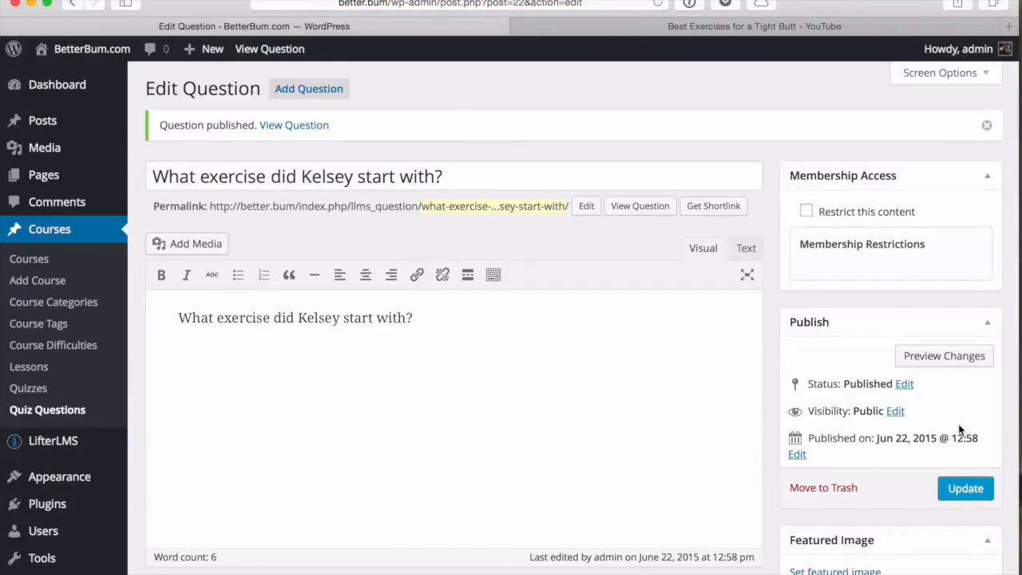
Step: Create a second quiz question with "Which of the inanimate objects in the video would it be the most fun to be" as title and body
click(322, 92)
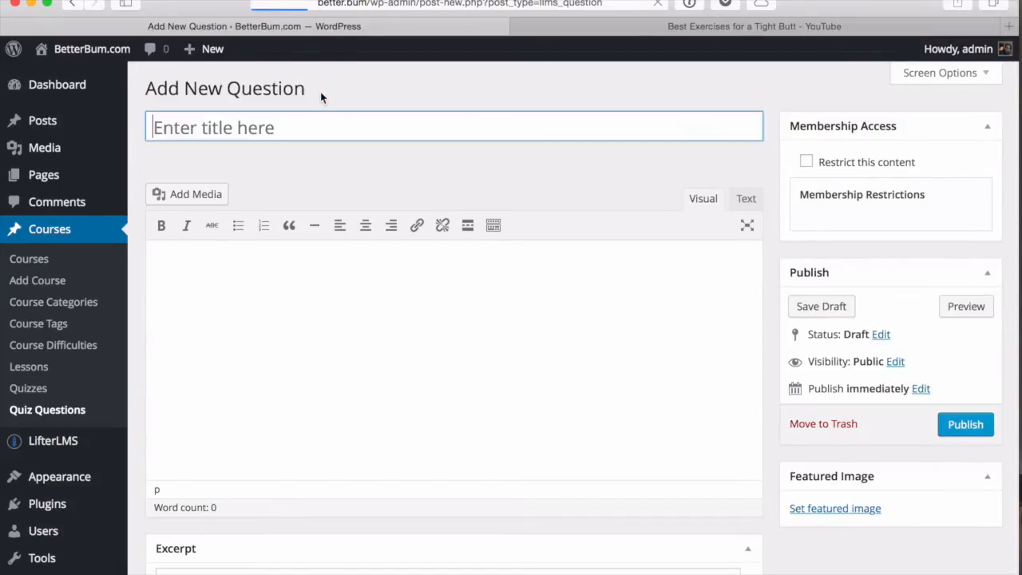
key(super+v)
click(252, 300)
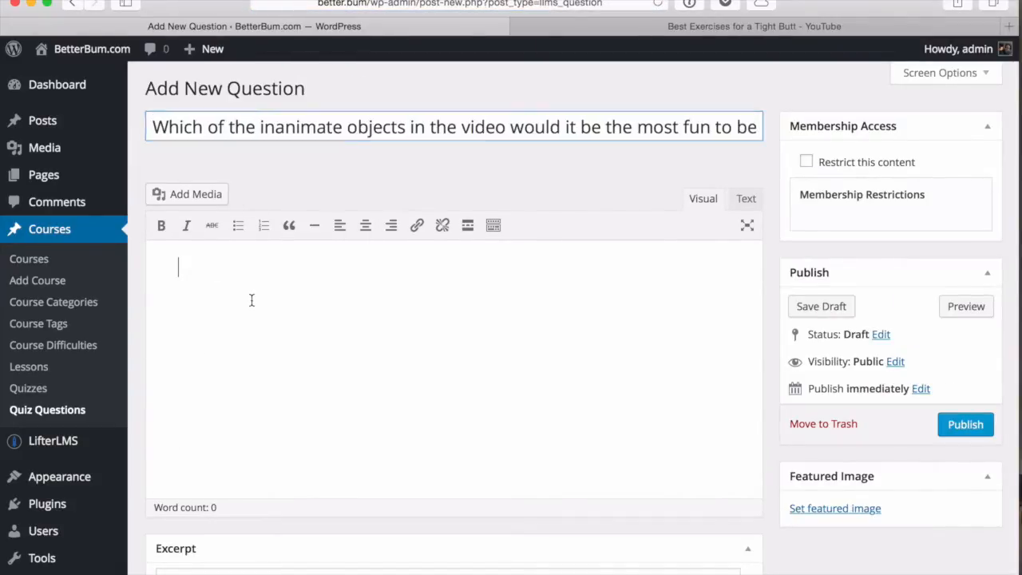
key(super+v)
Step: Add the answer options "The big grey ball" and "The fire extinguisher" to the second question
scroll(357, 412, down, 10)
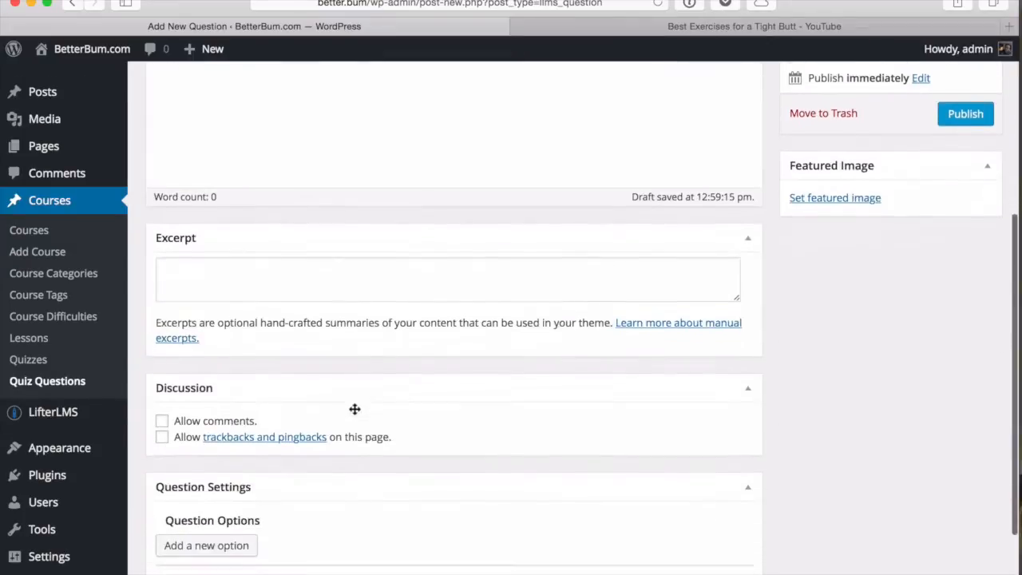
click(213, 421)
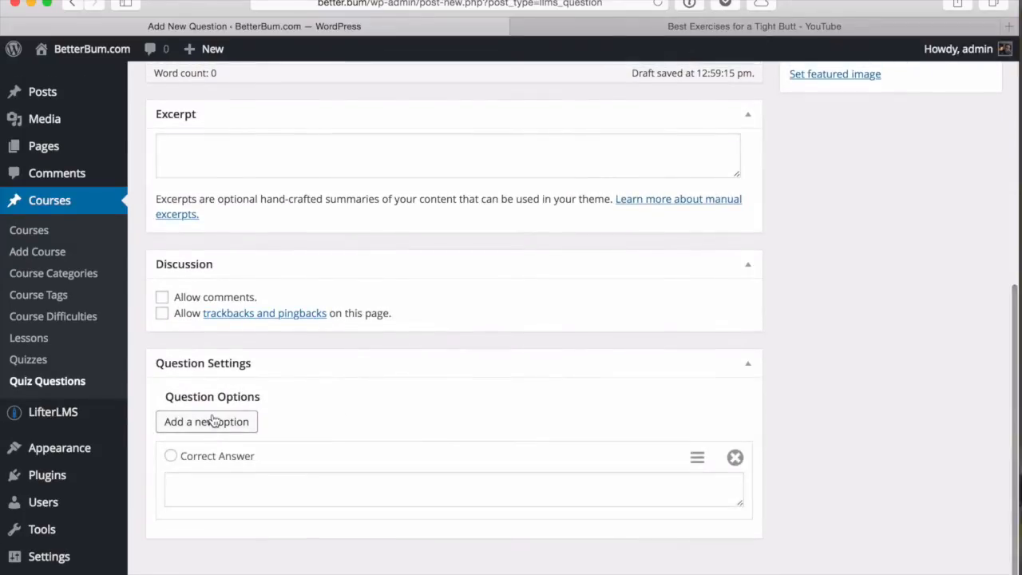
click(208, 486)
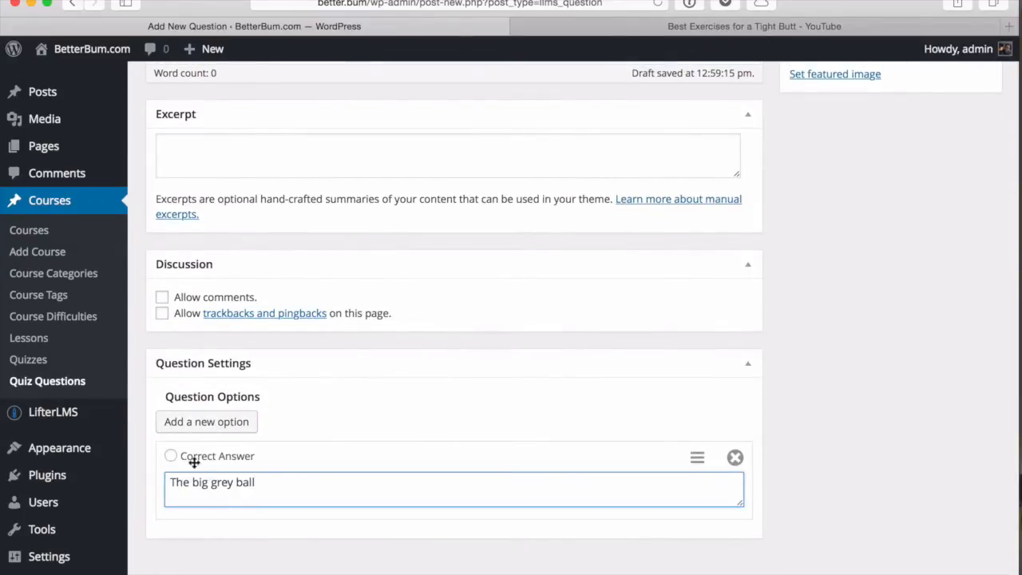
text(The big grey ball)
click(206, 422)
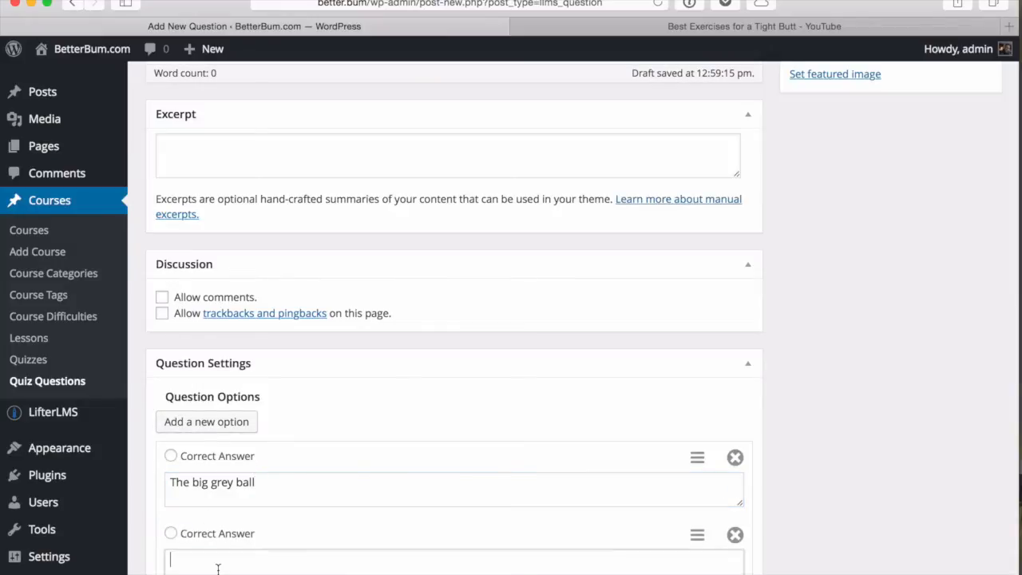
text(The fire extinguisher)
Step: Add the answer options "The ottoman" and "The yoga mat", and mark "The ottoman" as the correct answer
click(206, 422)
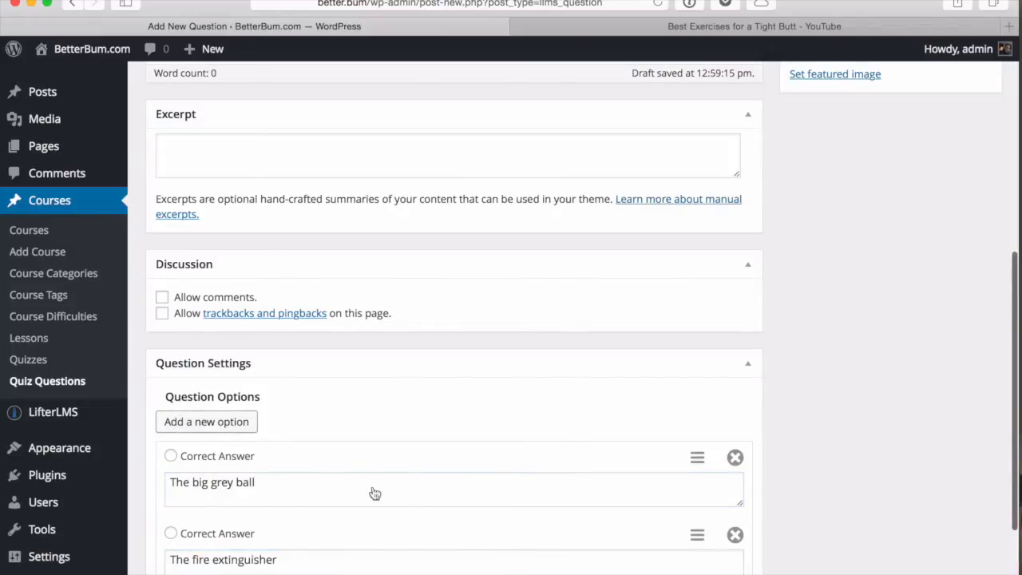
scroll(335, 471, down, 4)
click(299, 498)
text(The ottoman)
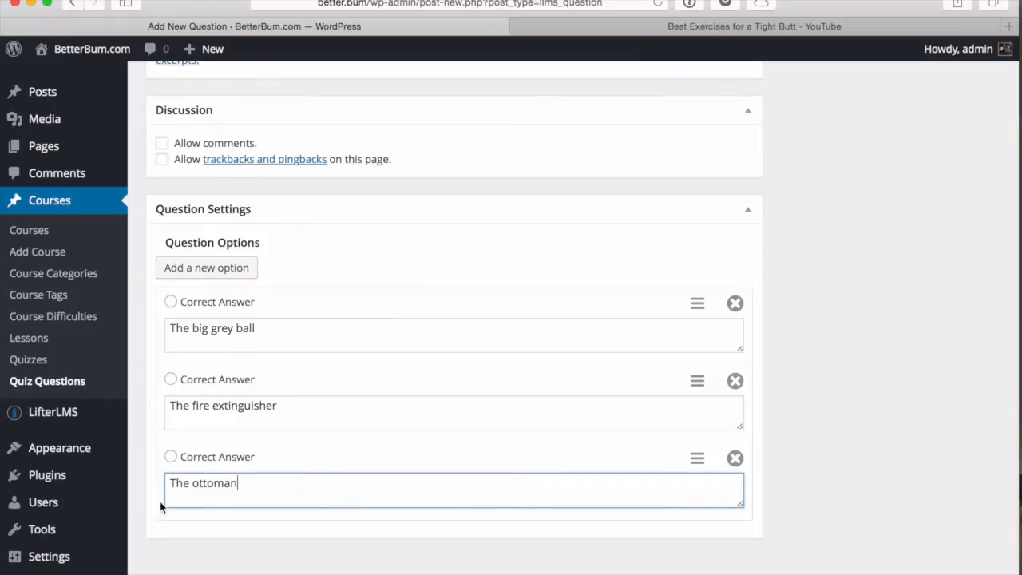
click(234, 277)
click(238, 565)
text(The yoga mat)
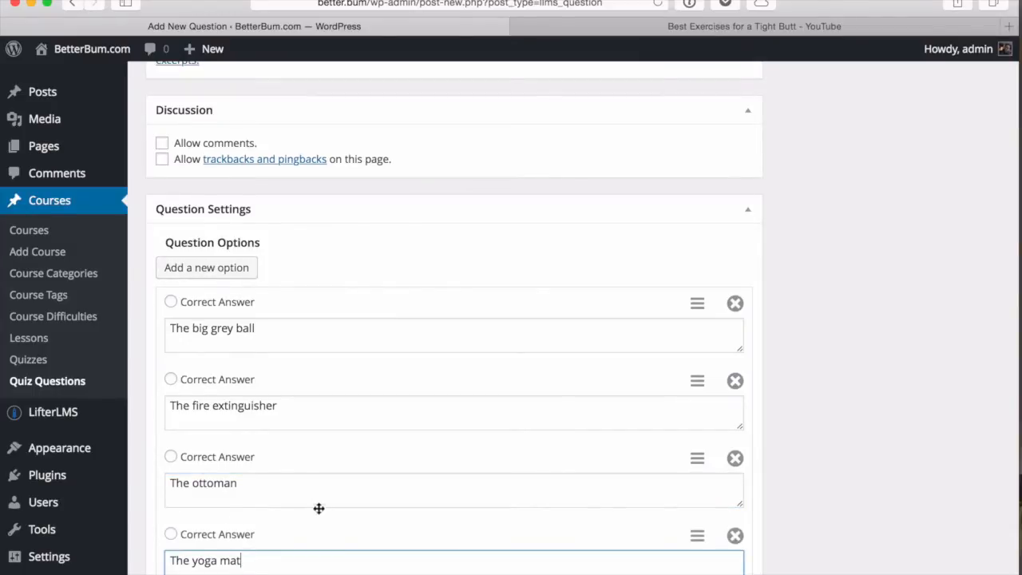
click(170, 459)
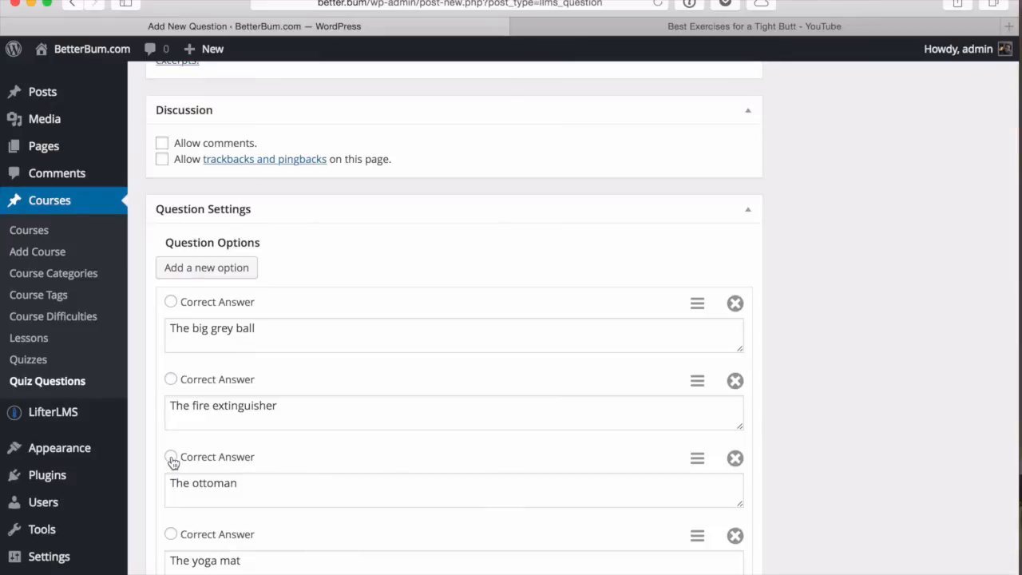
Step: Publish the second question and start a new quiz titled "Best Butt Exercises"
scroll(822, 312, up, 10)
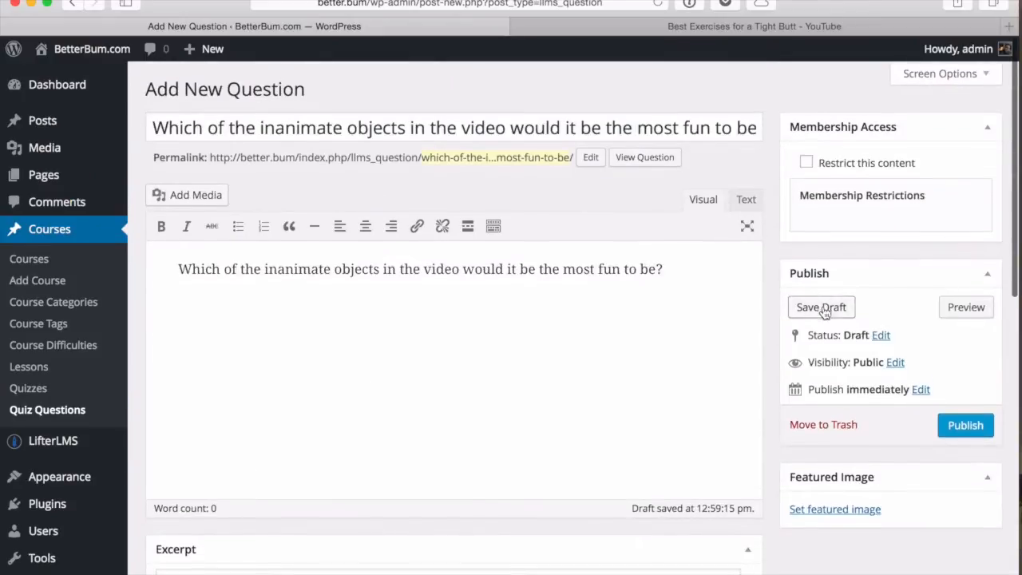
click(960, 432)
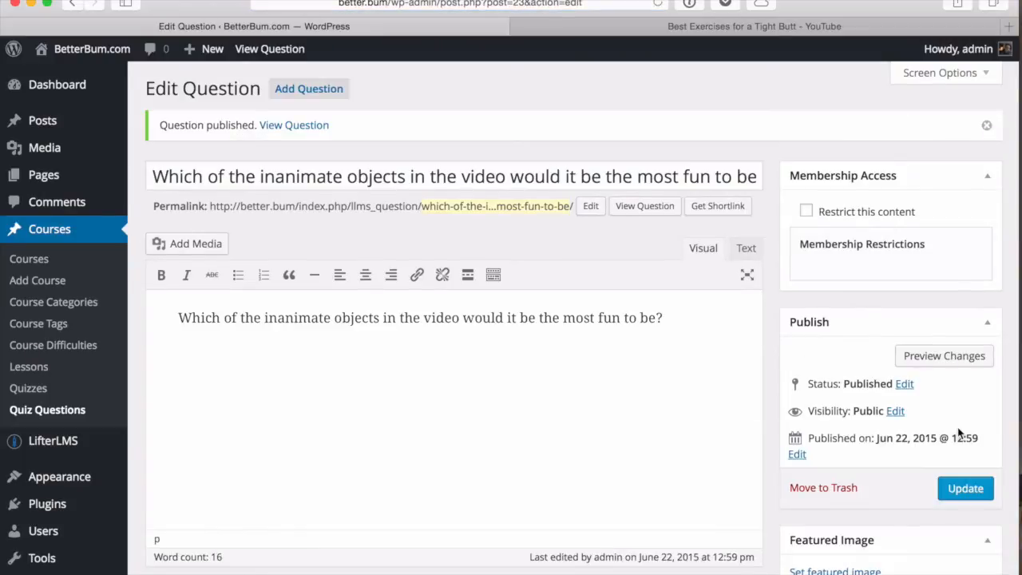
click(40, 390)
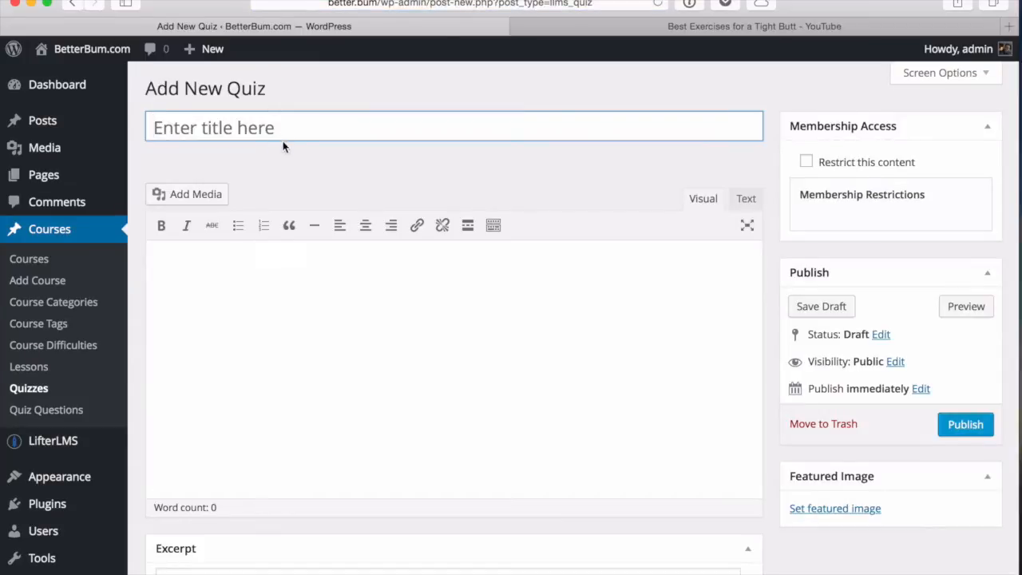
click(287, 135)
text(Best But)
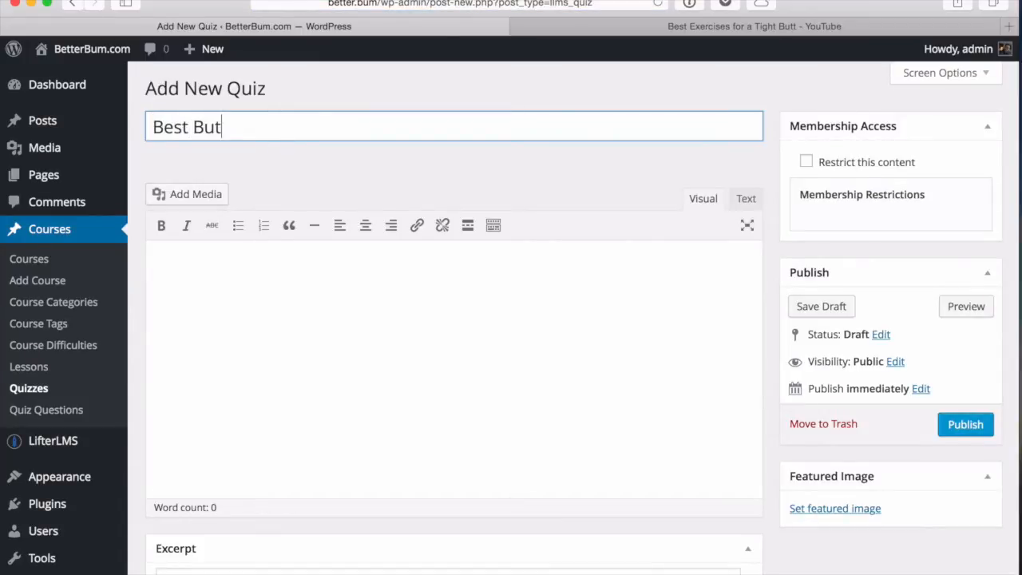
text(t Exercises)
Step: Add the existing question about the starting exercise to the quiz and set its points to 100
scroll(345, 277, down, 10)
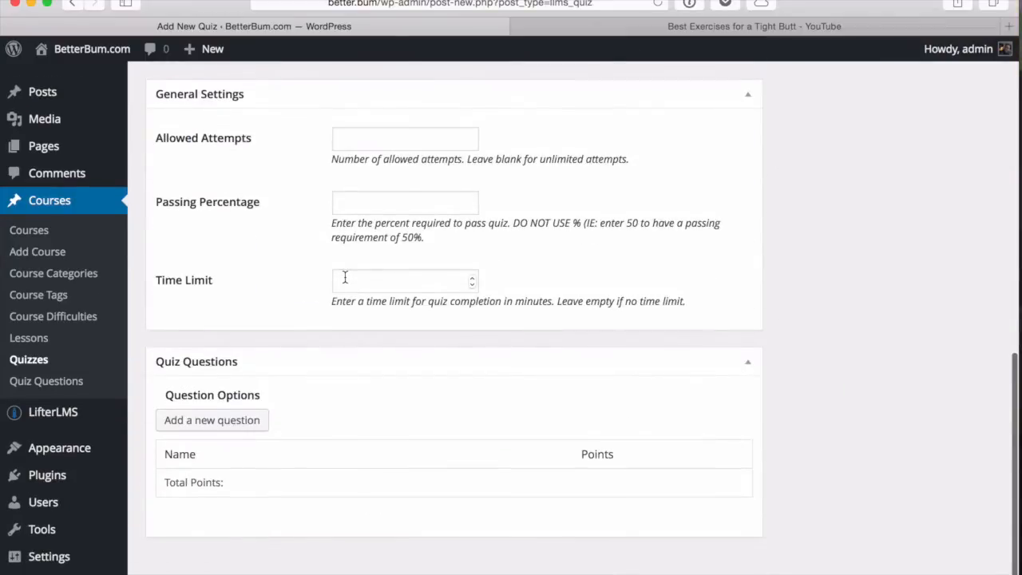
click(237, 423)
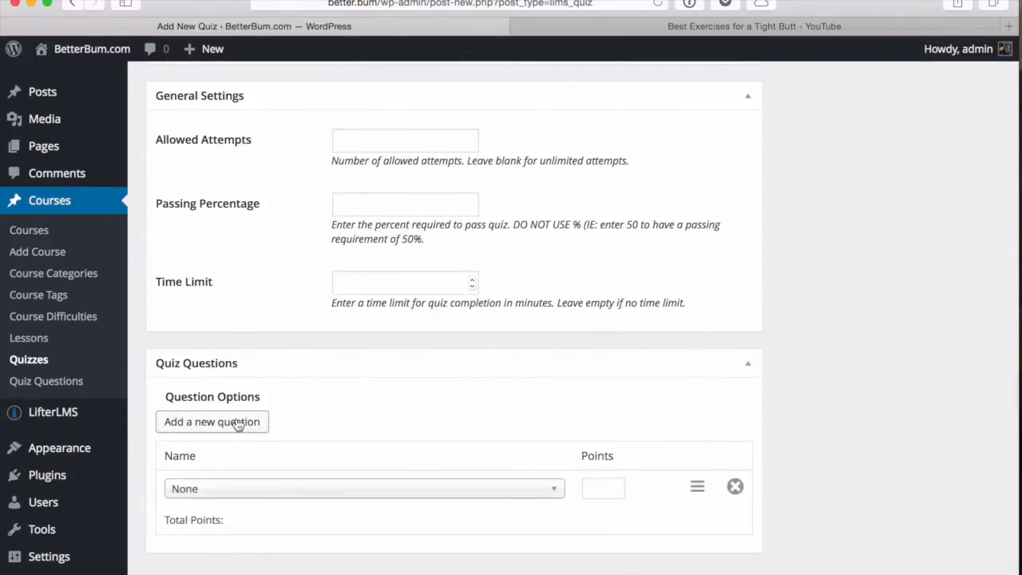
click(343, 489)
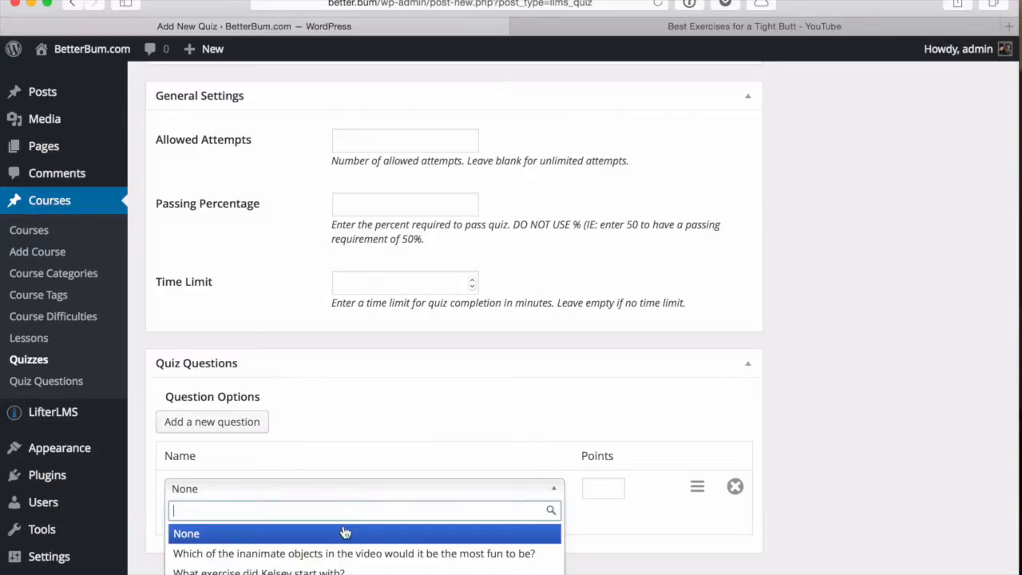
click(337, 570)
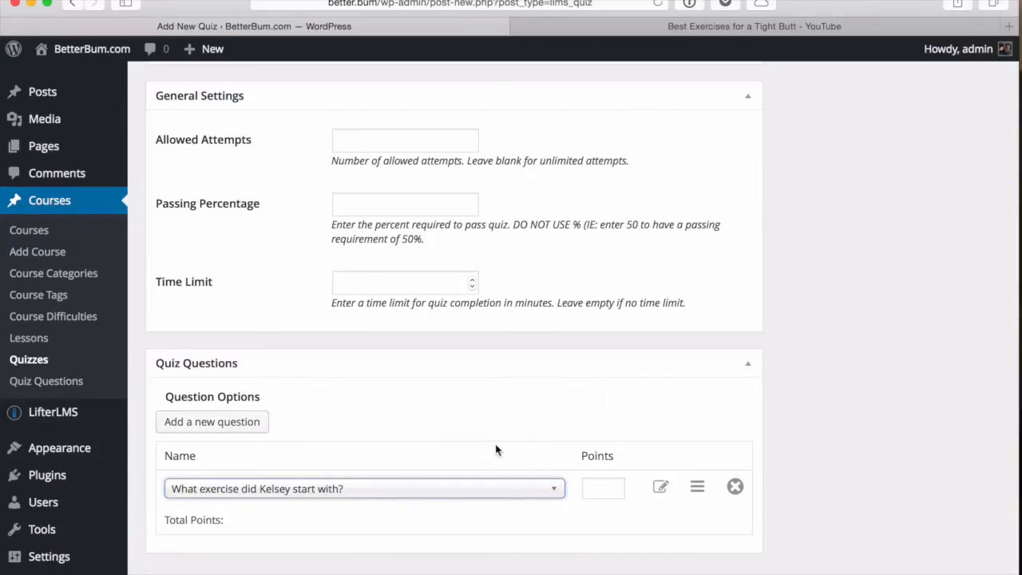
scroll(495, 449, down, 1)
click(607, 474)
text(10)
Step: Add the question "Which of the inanimate objects in the video would it be the most fun to be?" to the quiz with 100 points
click(256, 409)
click(337, 515)
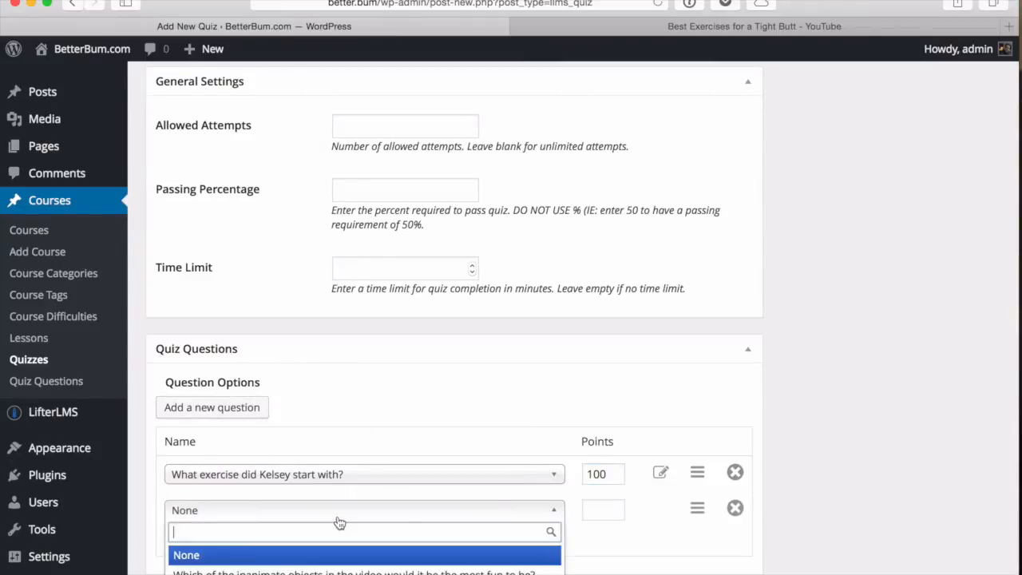
click(344, 572)
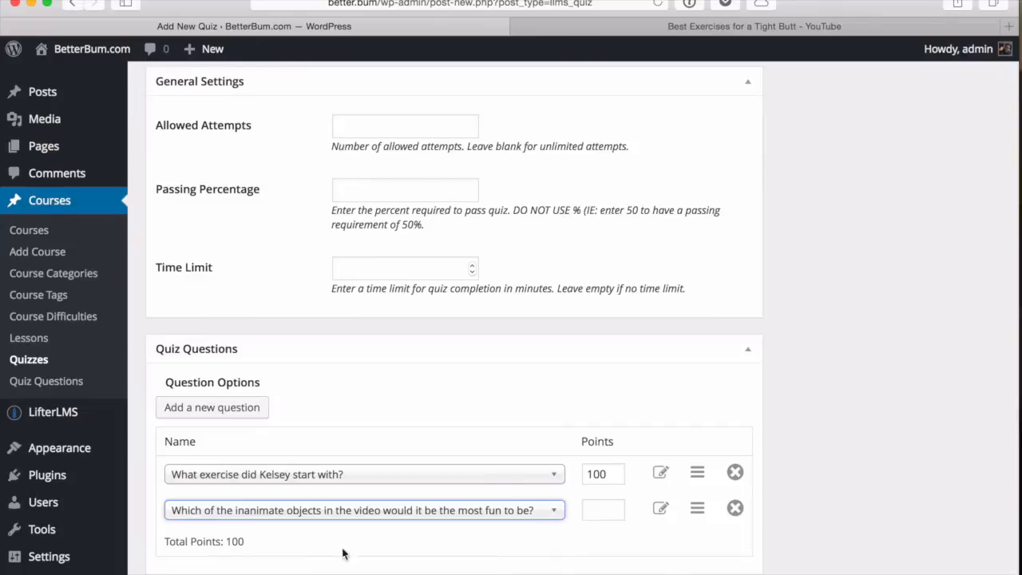
click(607, 511)
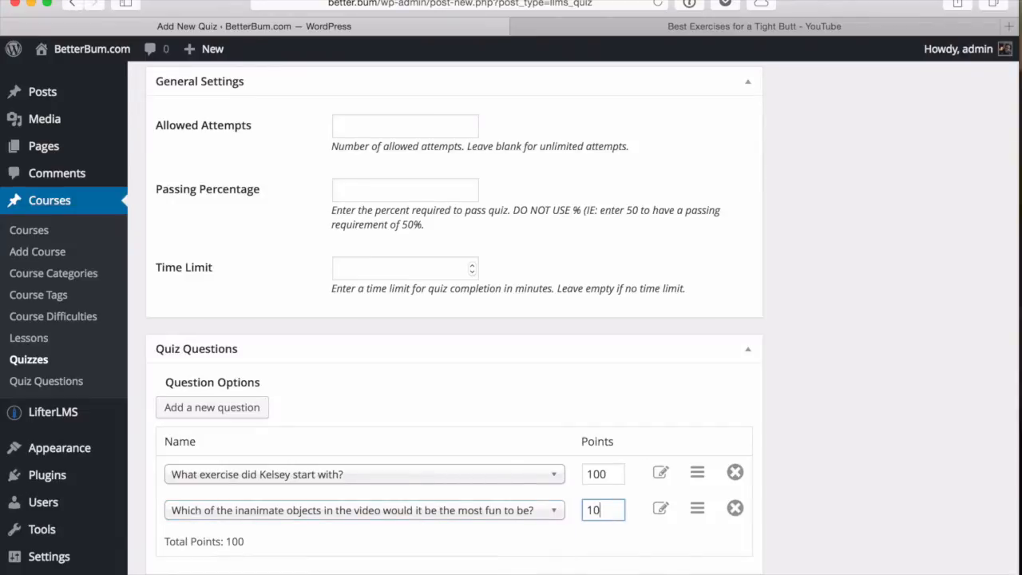
scroll(619, 304, down, 1)
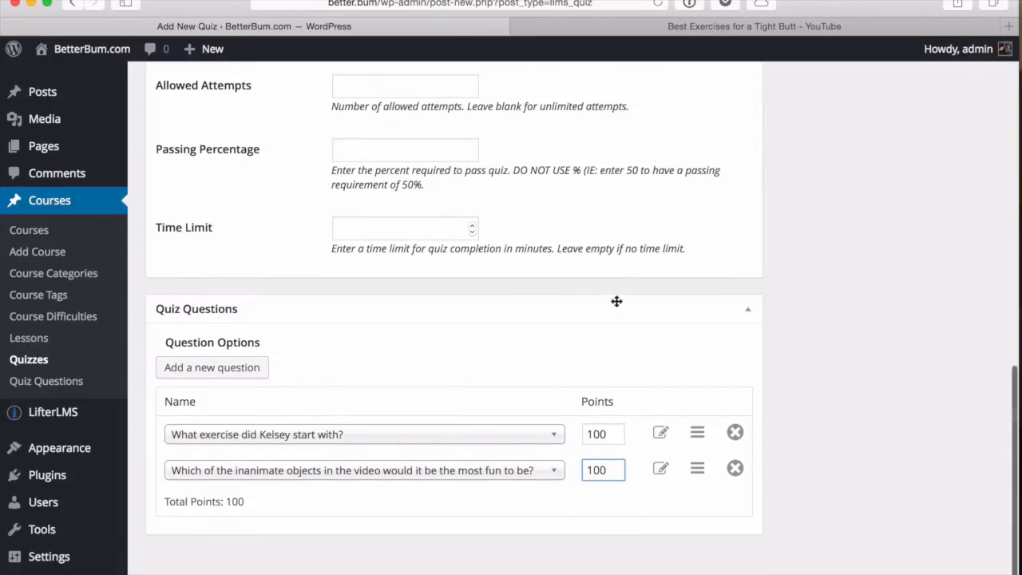
Step: Publish the "Best Butt Exercises" quiz
scroll(616, 299, up, 3)
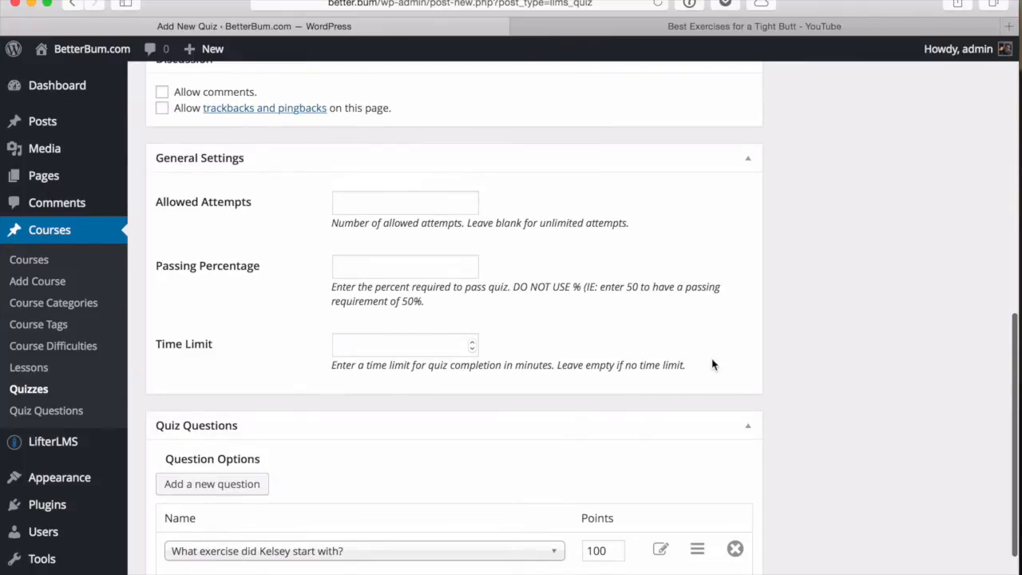
scroll(713, 365, down, 3)
scroll(713, 365, up, 10)
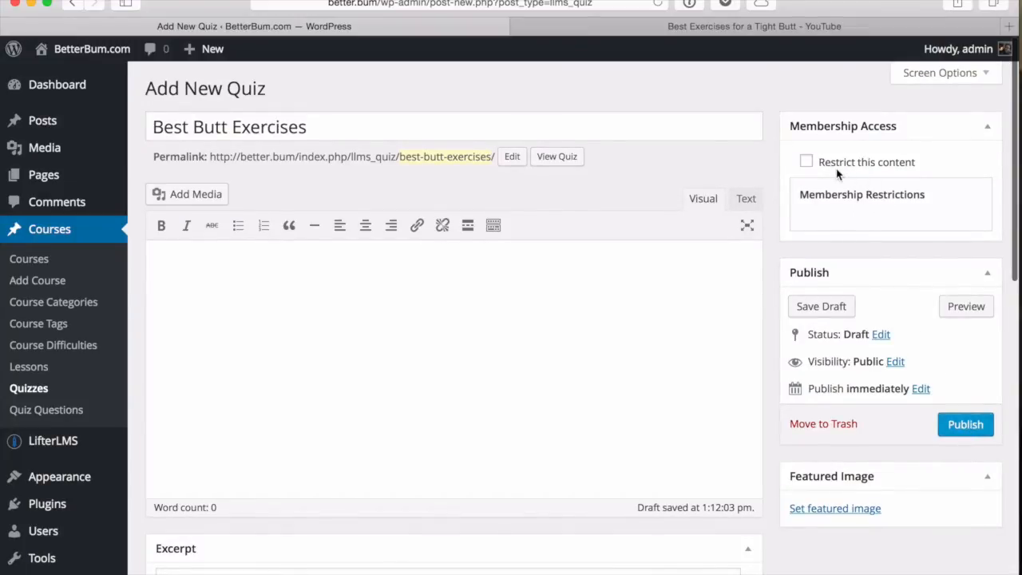
click(969, 427)
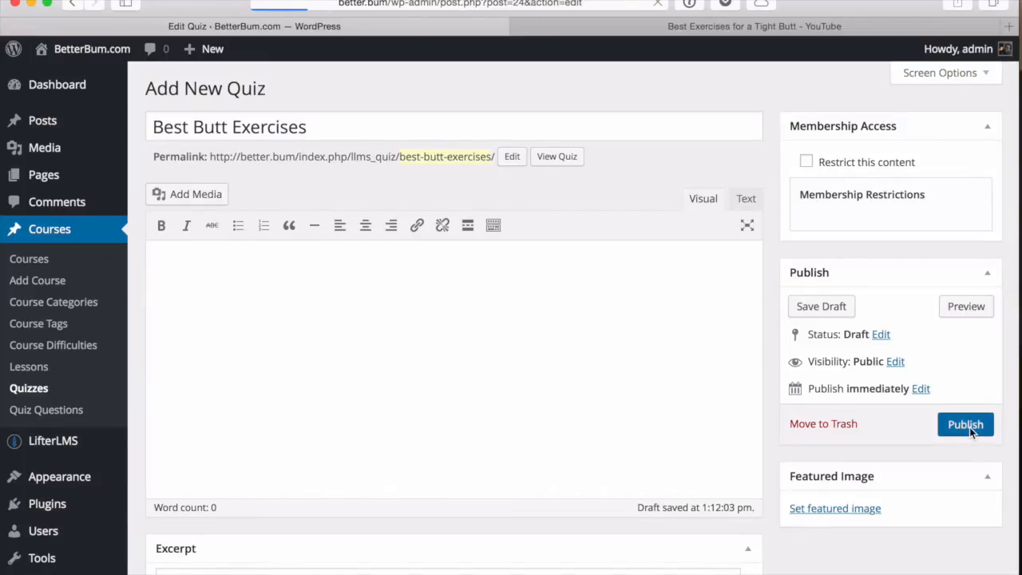
Step: Assign the "Best Butt Exercises" quiz to the lesson "Best Exercises for a Tight Butt" with a passing grade required, and update the lesson
click(32, 366)
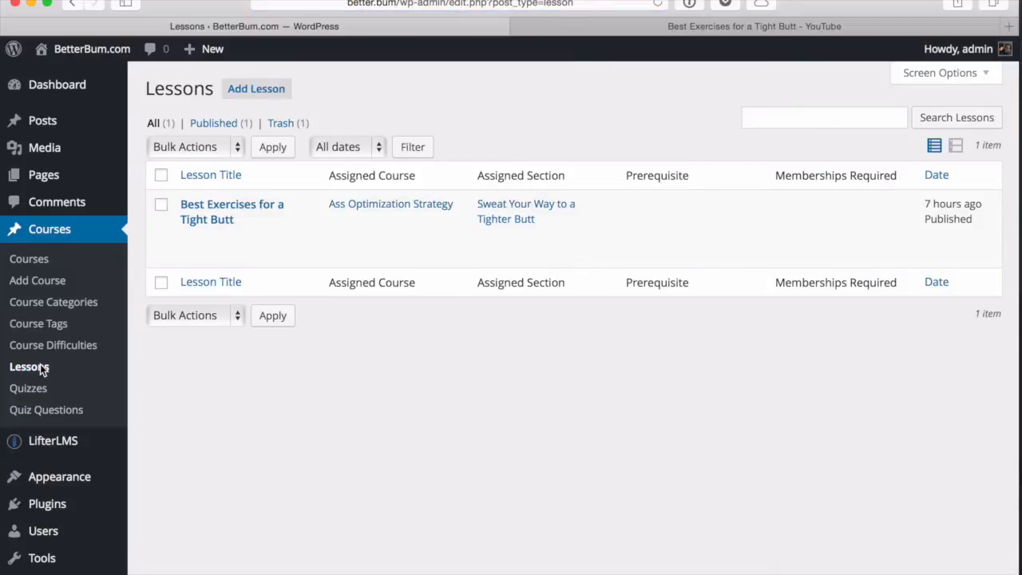
click(189, 238)
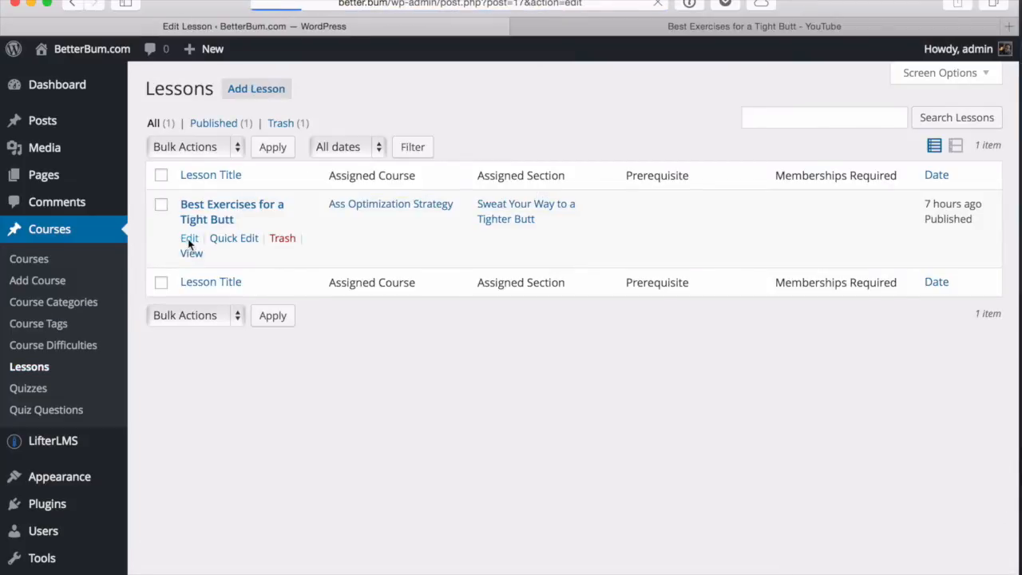
scroll(341, 397, down, 15)
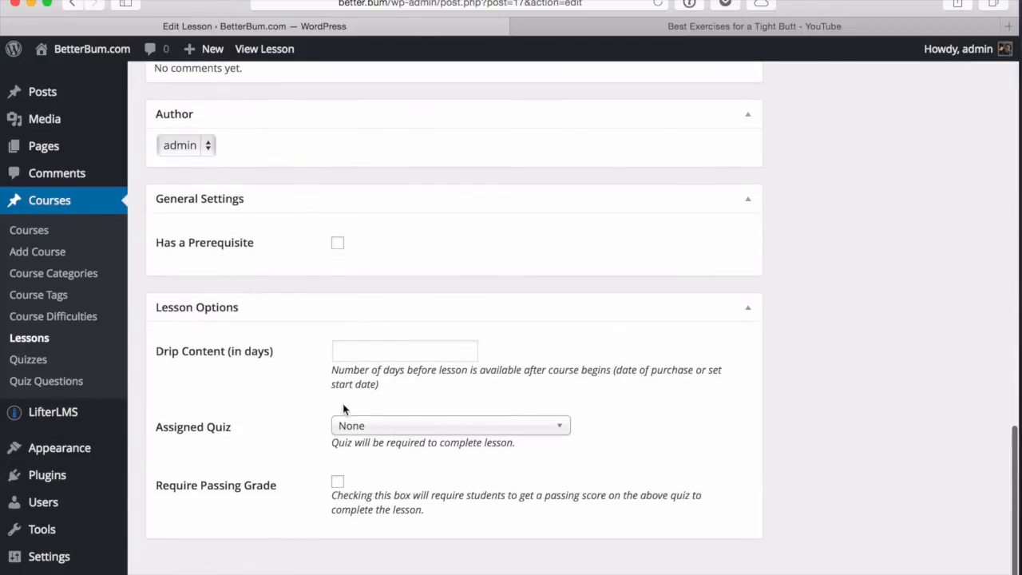
click(373, 427)
click(382, 488)
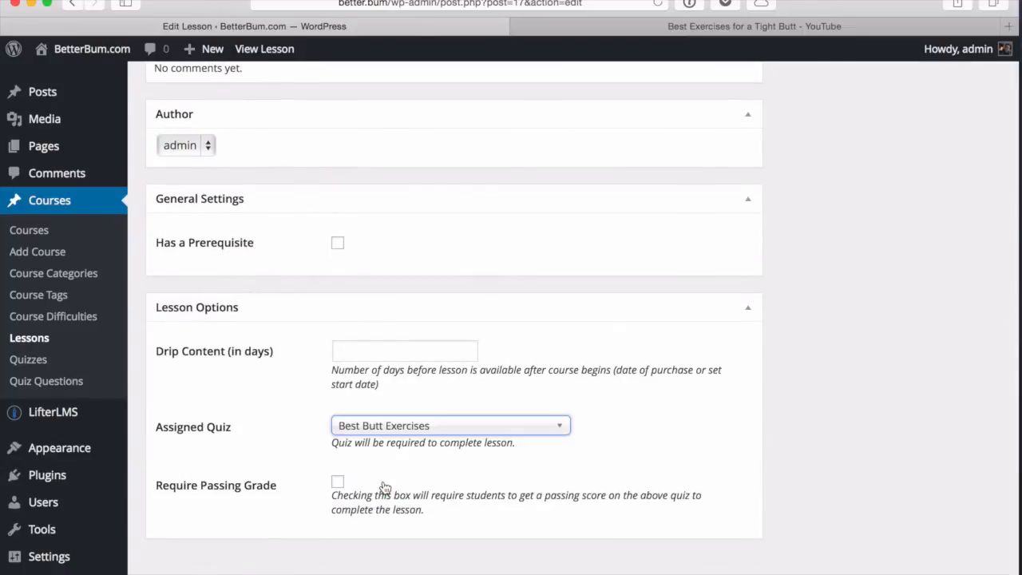
click(339, 483)
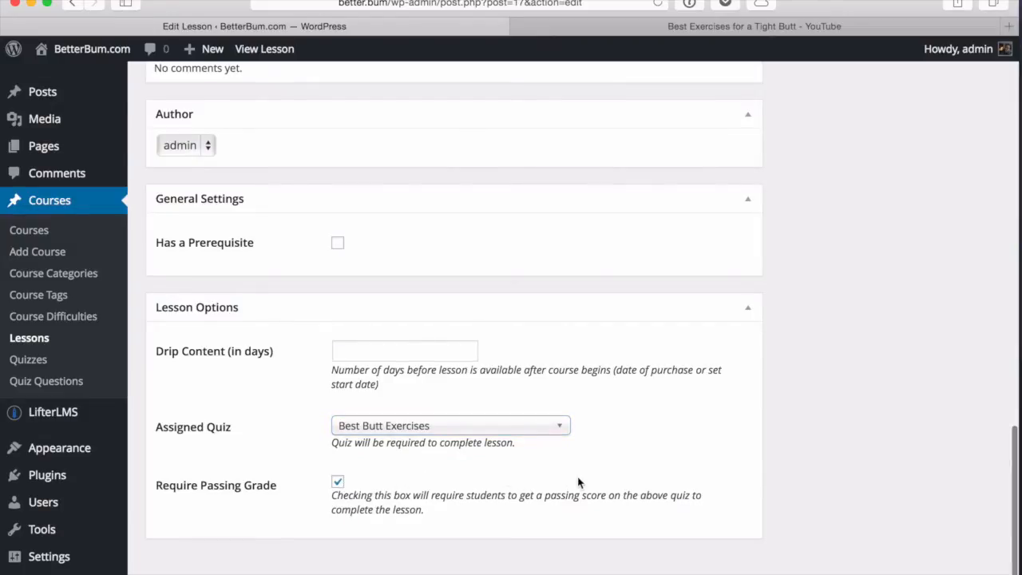
scroll(770, 441, up, 12)
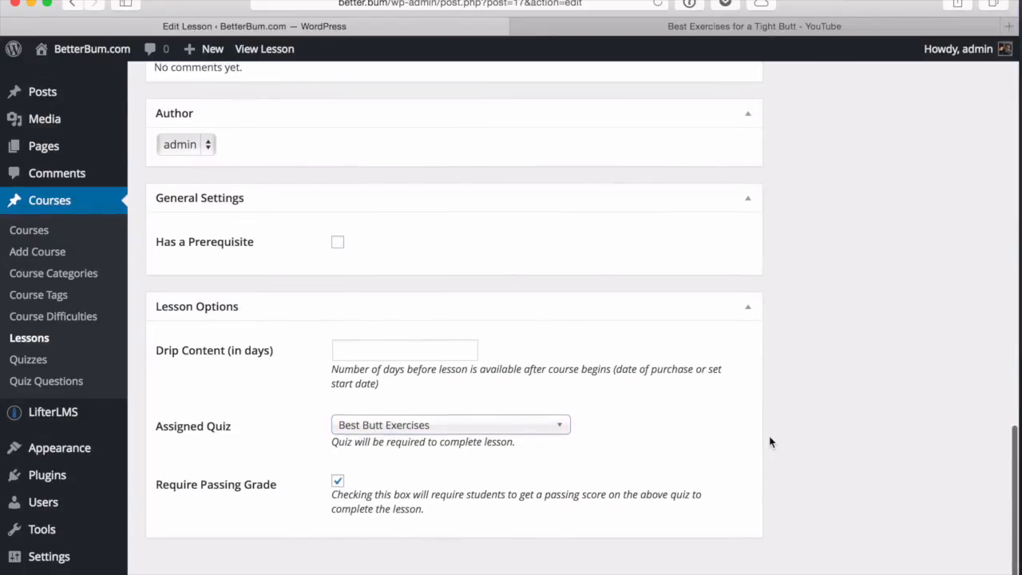
scroll(769, 442, up, 6)
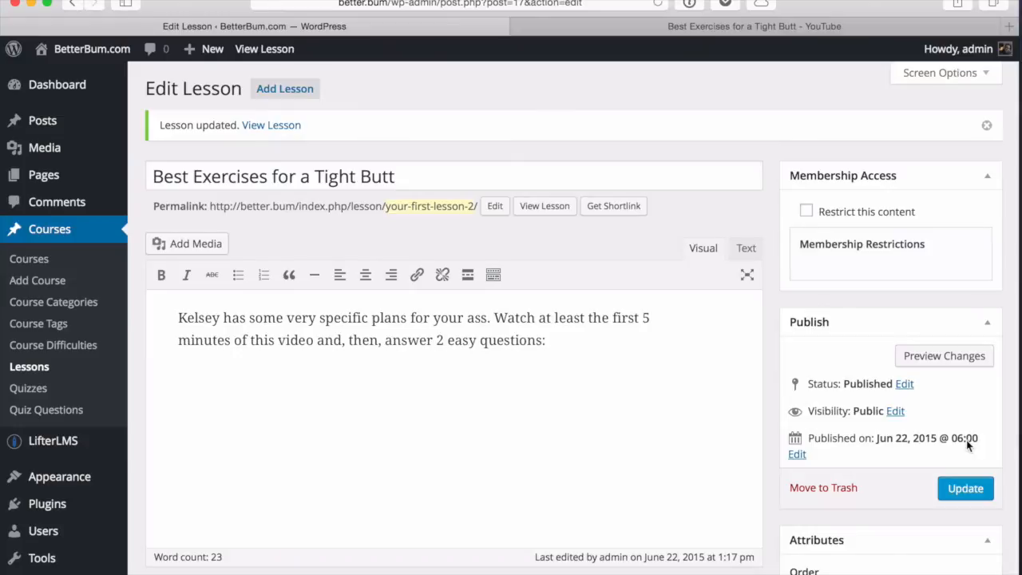
Step: View the updated lesson on the site and check its video, text and quiz link
click(270, 128)
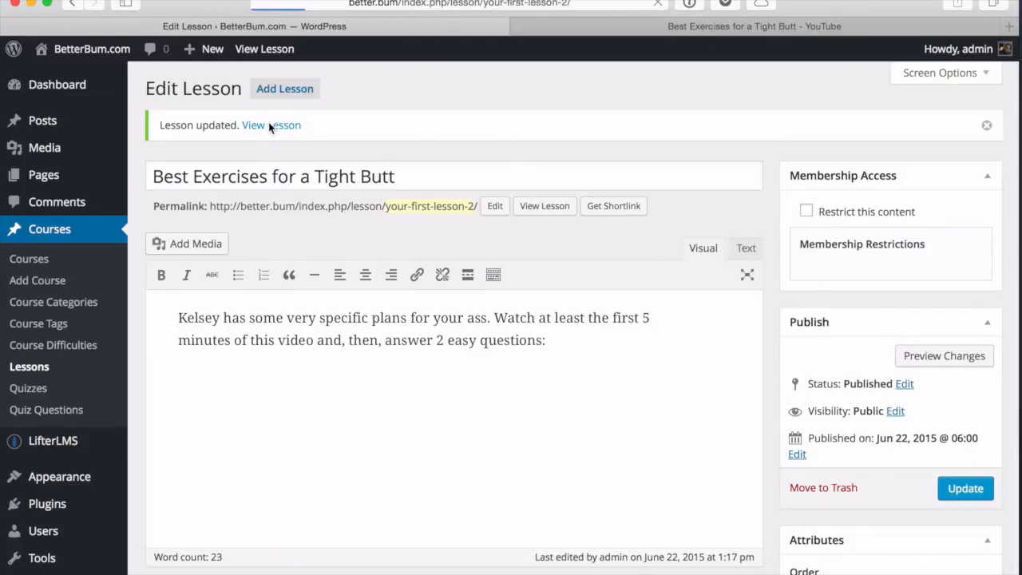
scroll(398, 295, down, 5)
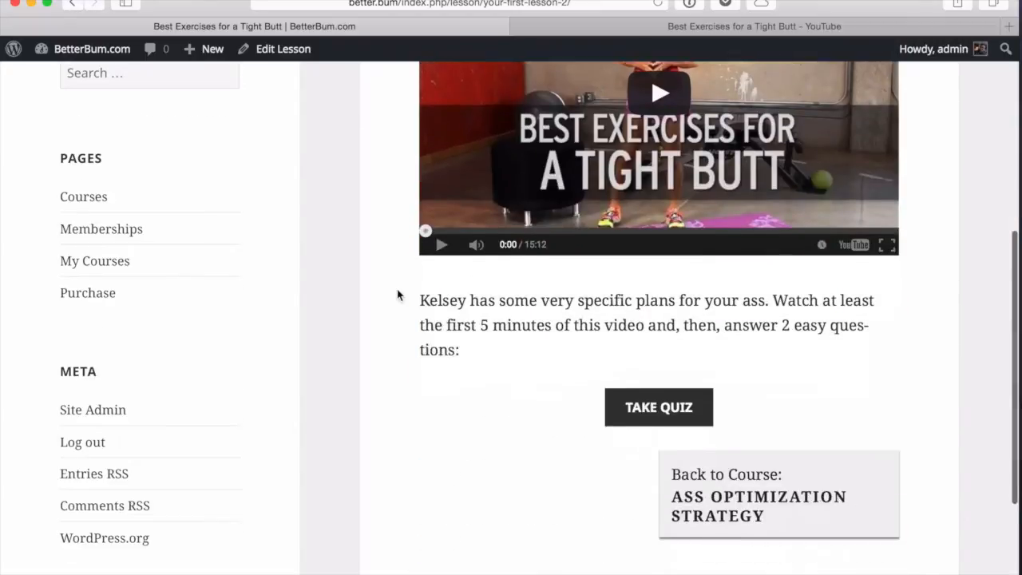
scroll(398, 293, up, 7)
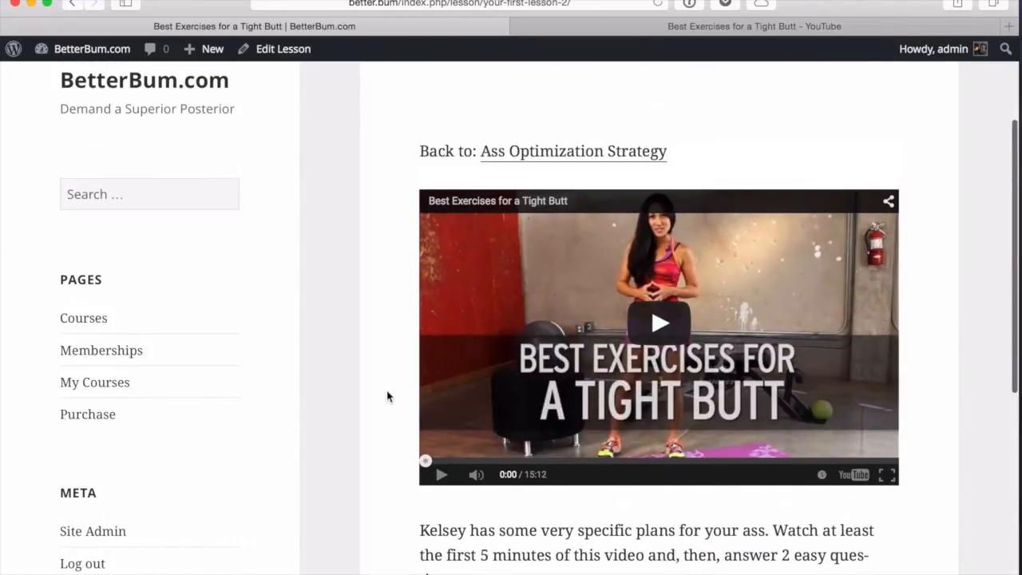
scroll(388, 394, down, 8)
Step: Take the lesson's quiz, answering "Squat to Leg Kick Back" and "The ottoman", and complete it
click(639, 343)
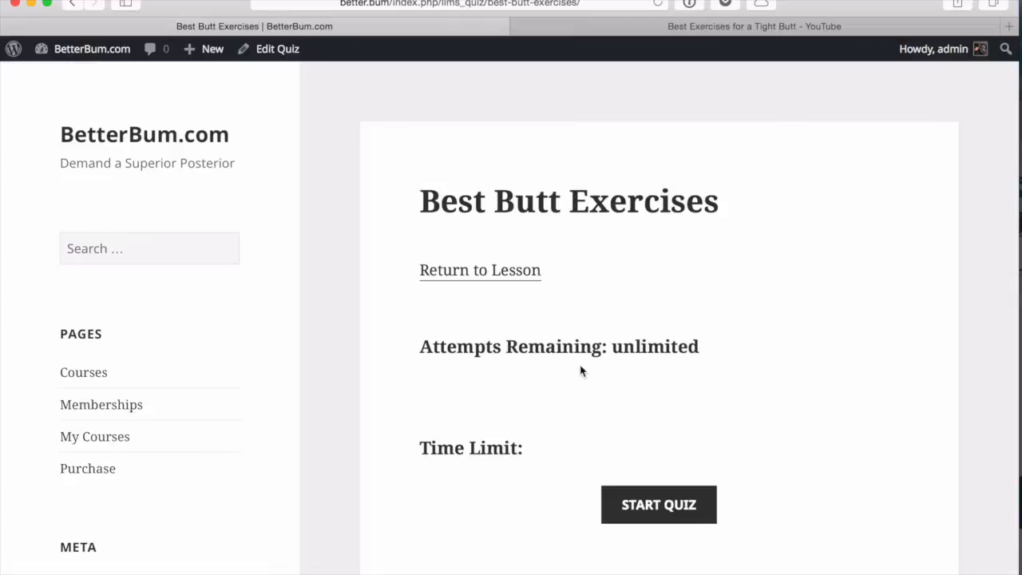
click(675, 516)
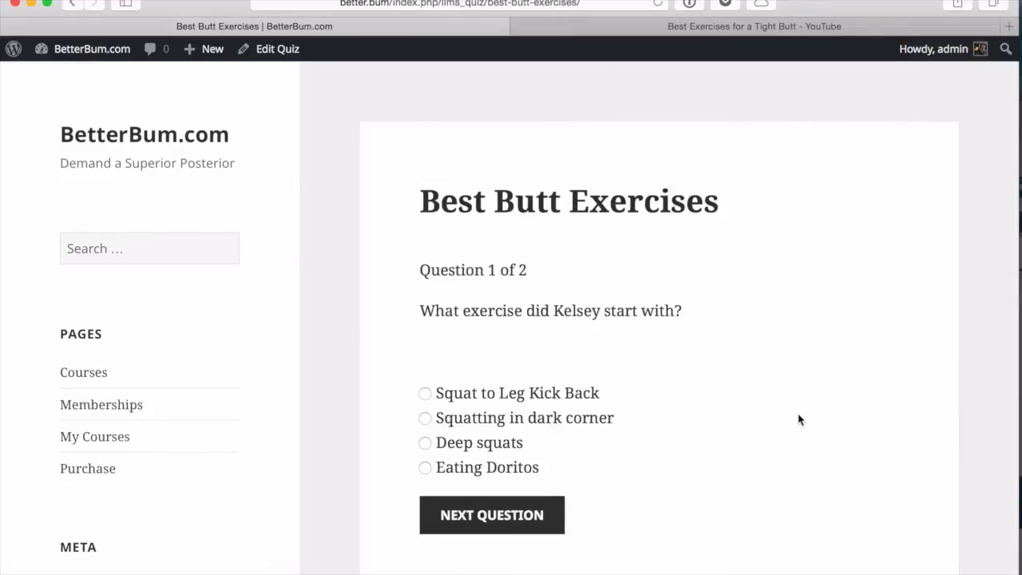
click(425, 394)
click(495, 515)
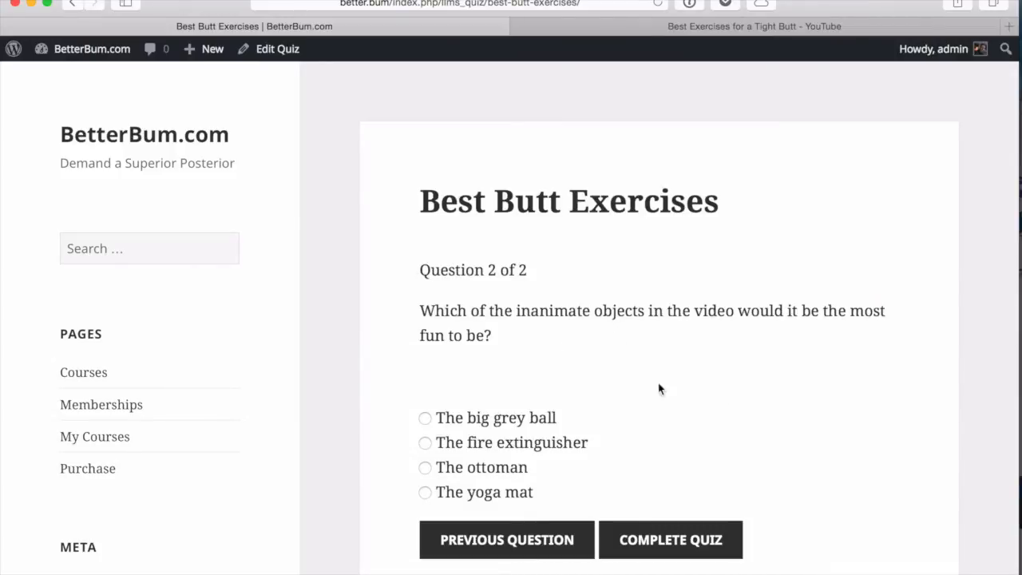
click(425, 468)
click(664, 536)
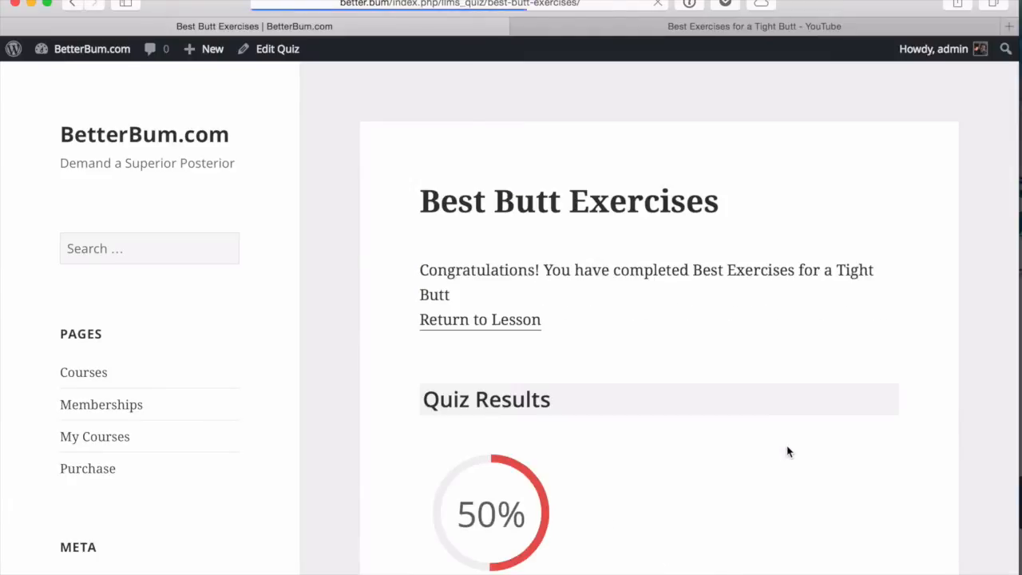
Step: Check the quiz results, return to the lesson and look over its page
scroll(789, 449, down, 3)
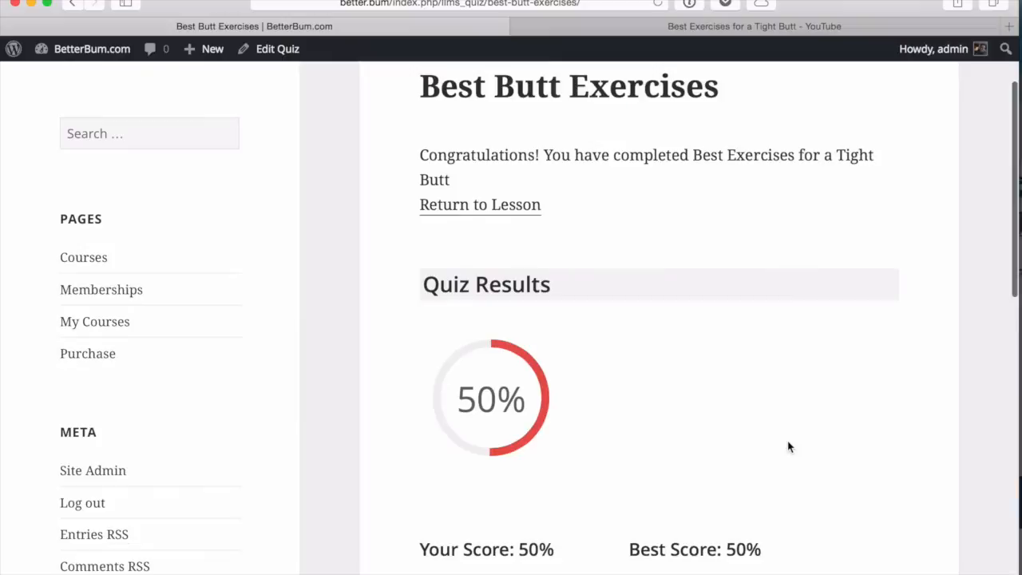
click(494, 205)
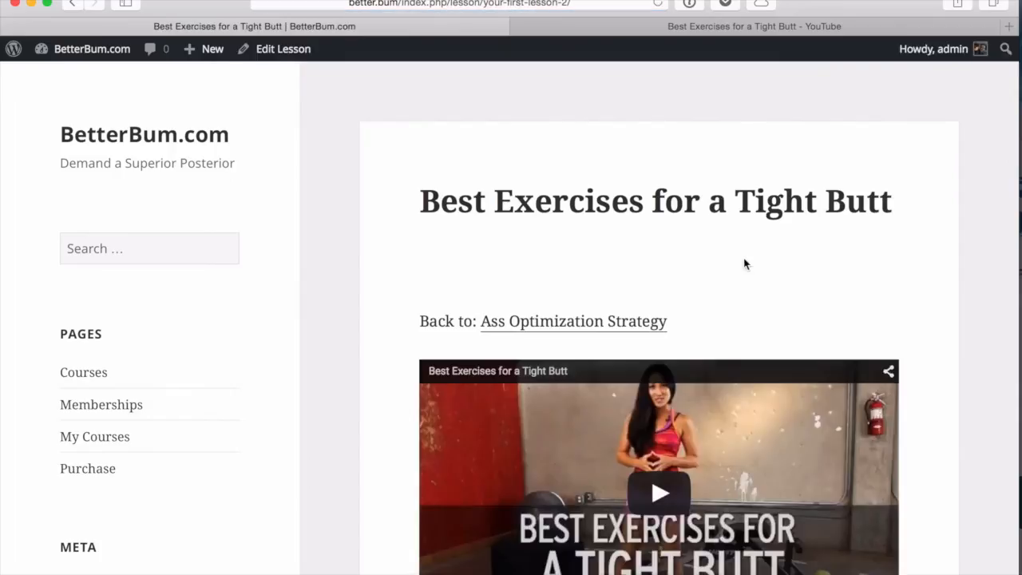
scroll(767, 318, down, 10)
scroll(768, 319, up, 6)
scroll(768, 319, down, 6)
Step: Reopen the quiz from the lesson and examine the score, pass status, correct answers, date and remaining attempts
click(659, 319)
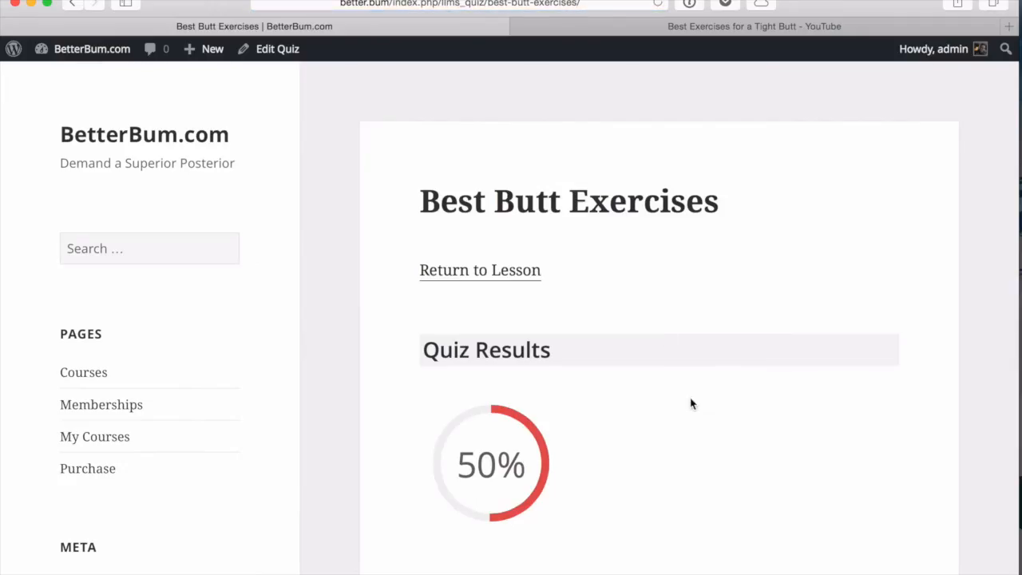
scroll(692, 404, down, 5)
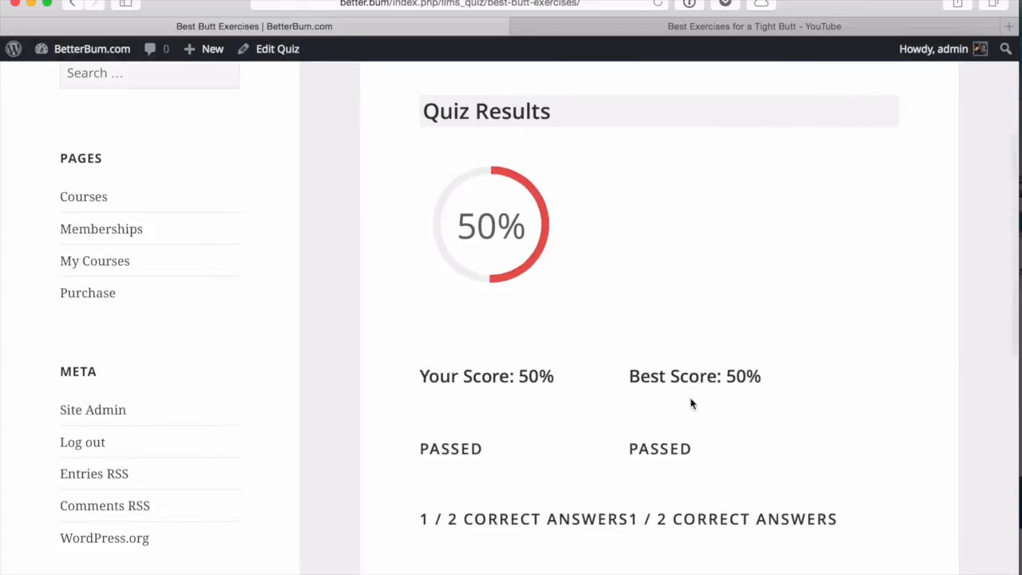
scroll(692, 404, down, 2)
scroll(696, 407, down, 3)
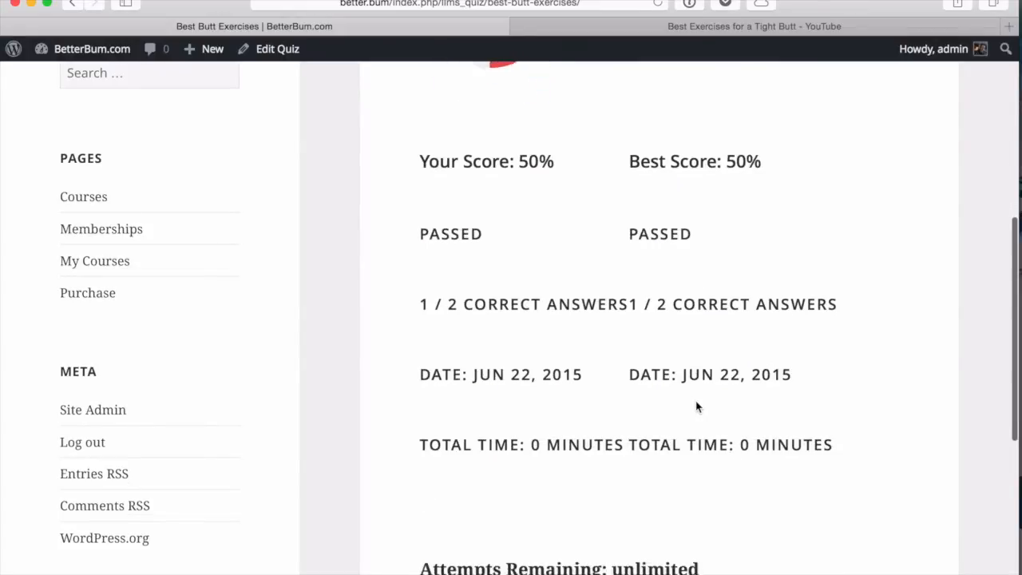
scroll(696, 407, down, 3)
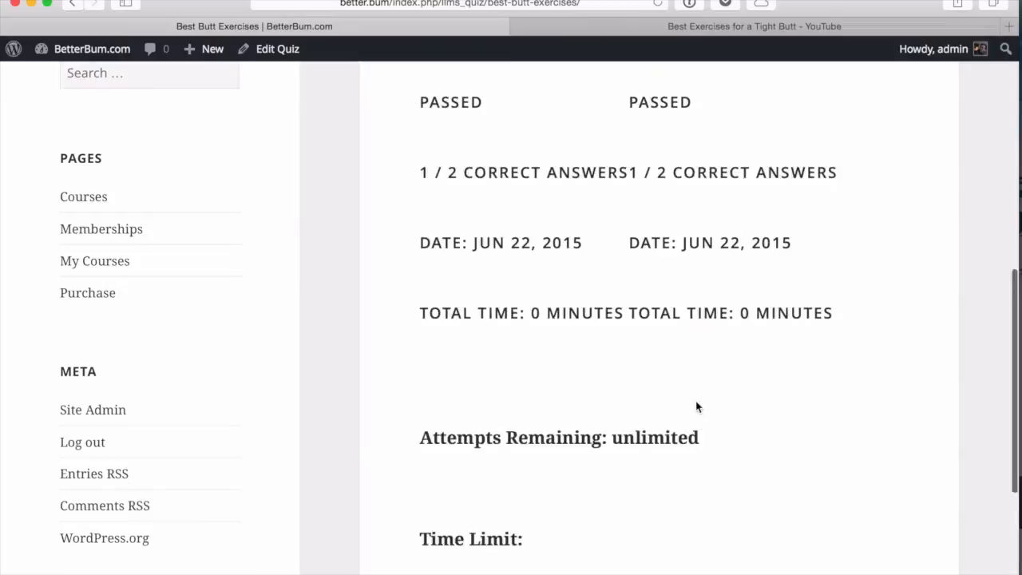
Step: Retake the quiz, answering "The big grey ball" to the second question, complete it and look over the results
scroll(695, 407, down, 3)
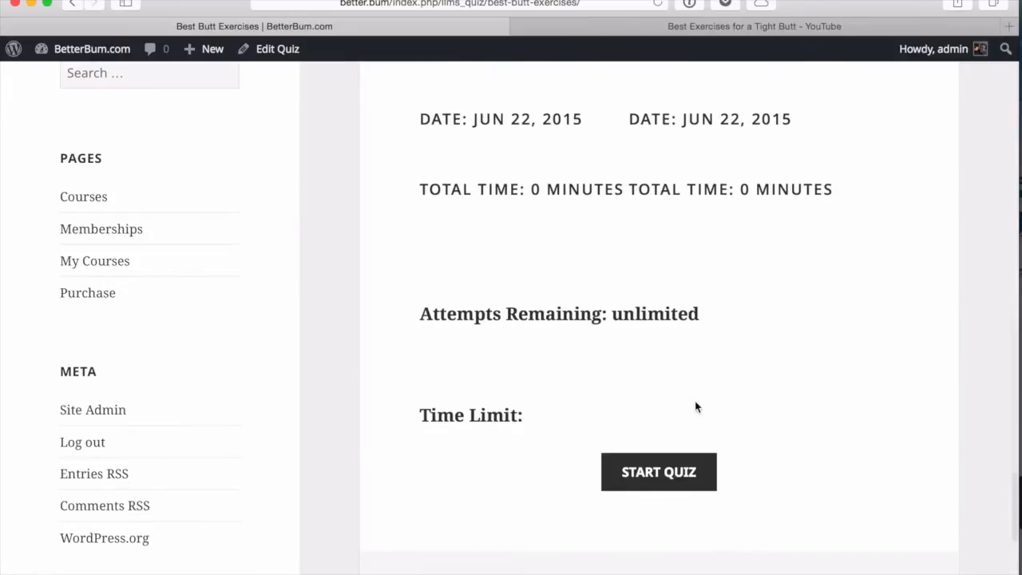
click(658, 469)
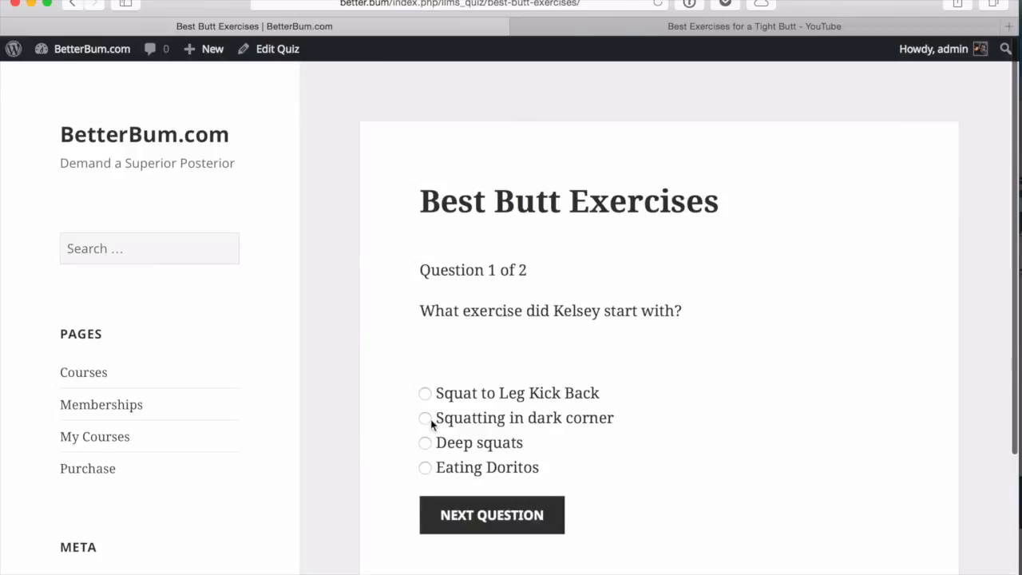
click(483, 515)
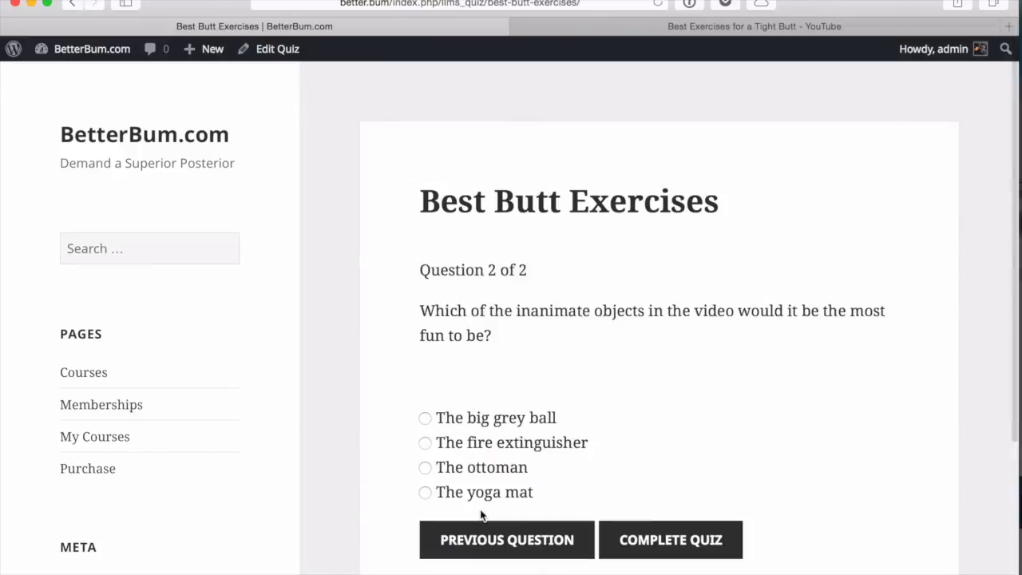
click(426, 419)
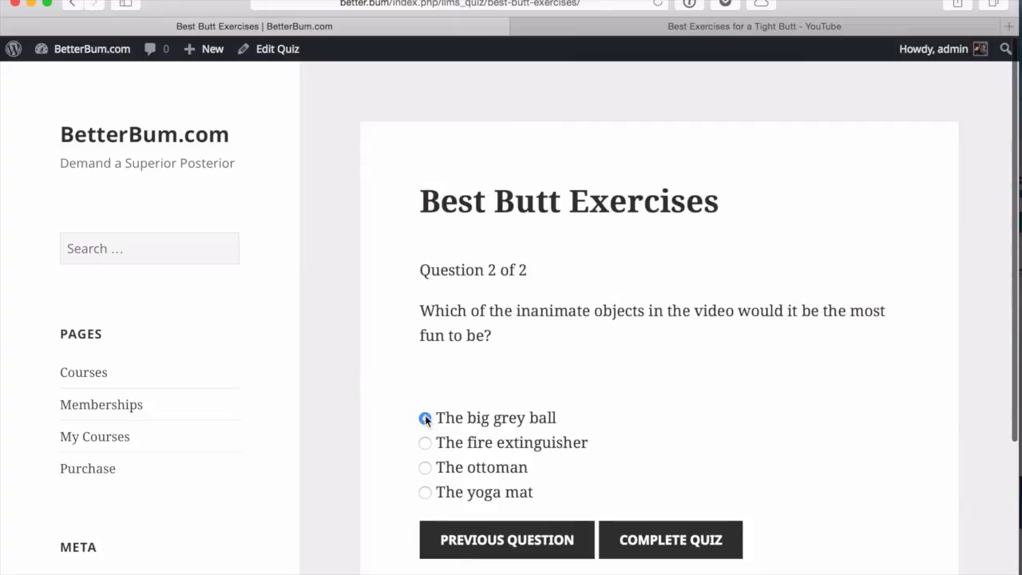
click(671, 538)
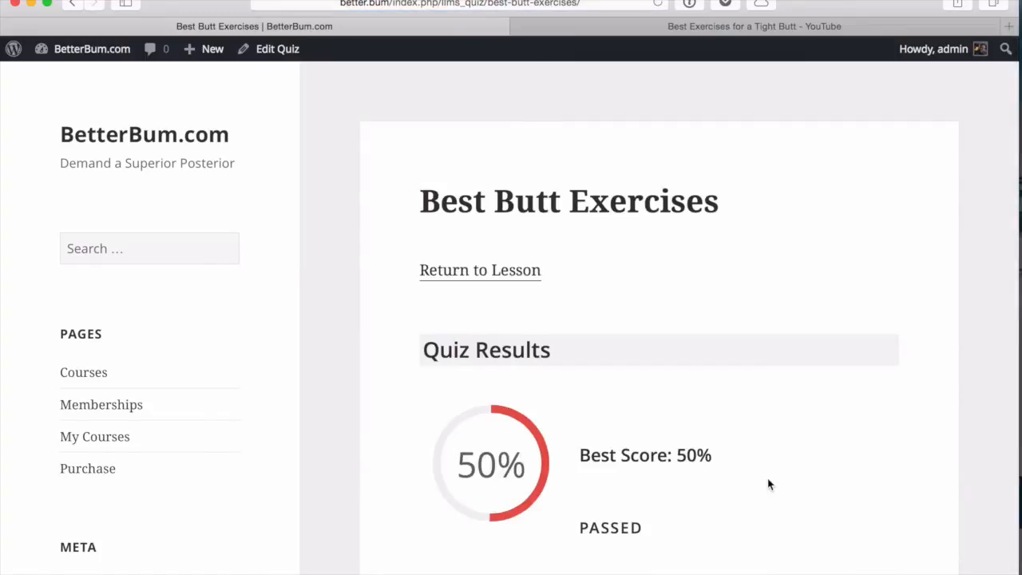
scroll(769, 485, down, 8)
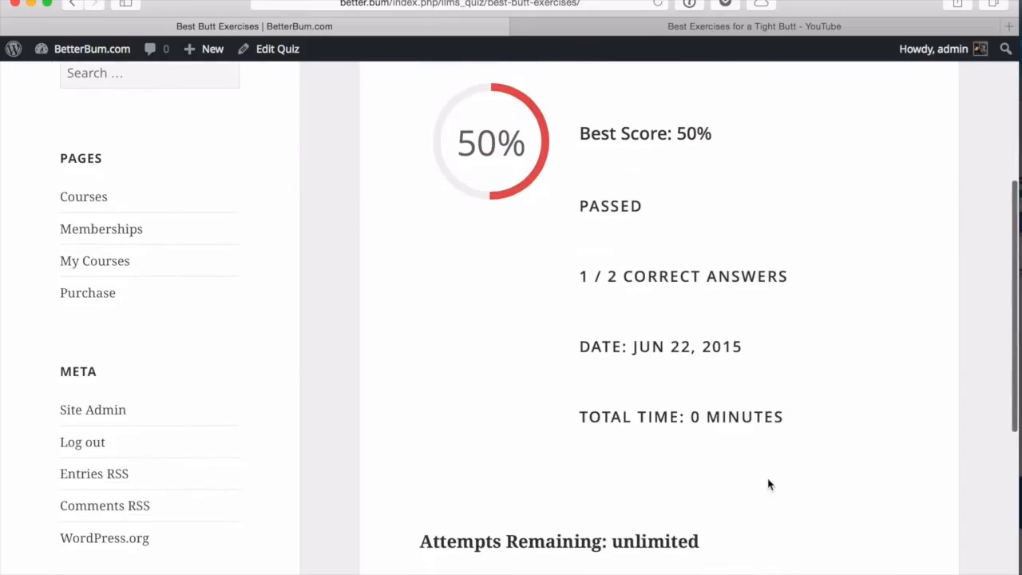
scroll(769, 485, down, 8)
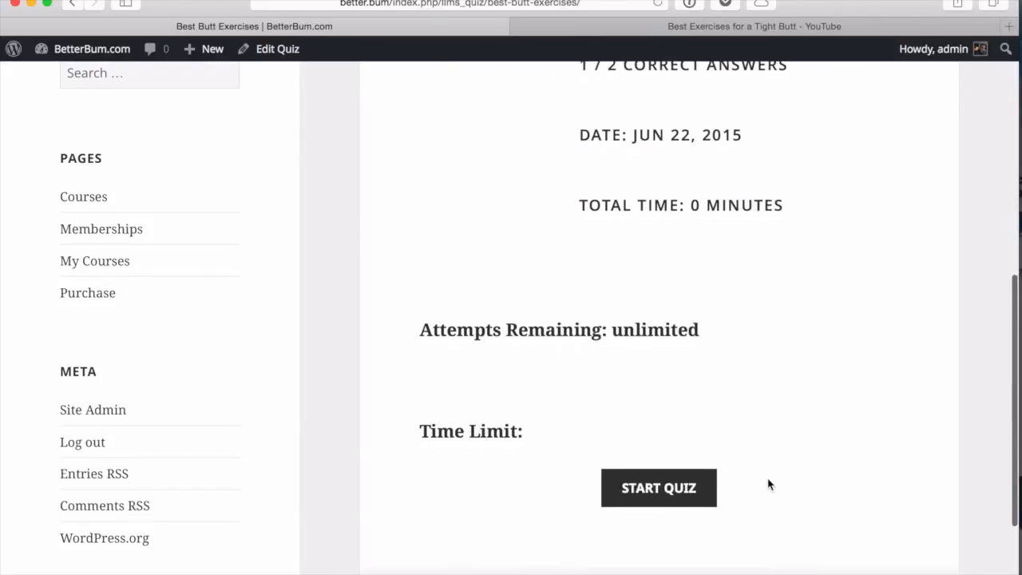
Step: Retake the quiz with the answers "Deep squats" and "The ottoman", complete it and look over the results
scroll(769, 484, up, 3)
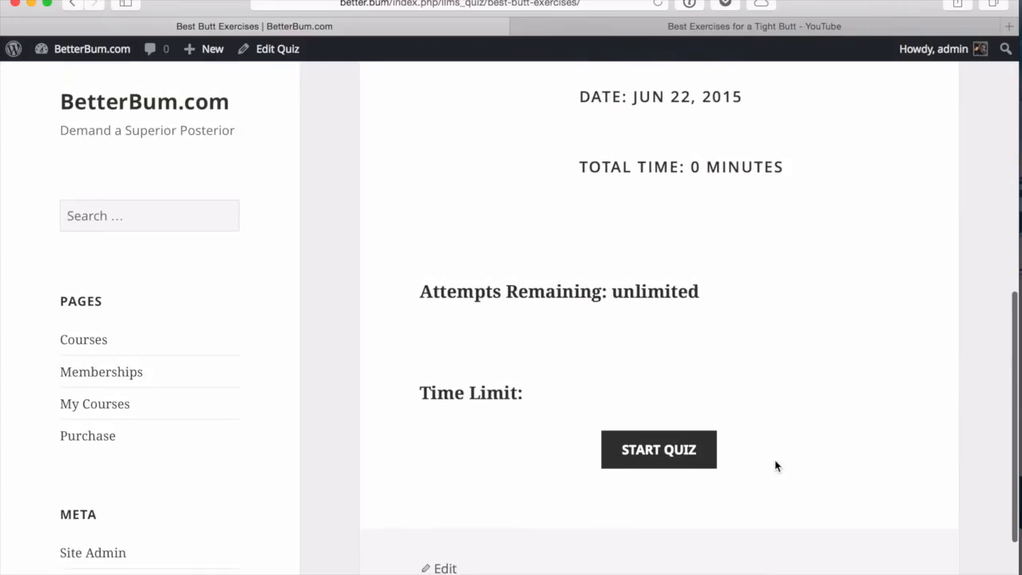
click(668, 449)
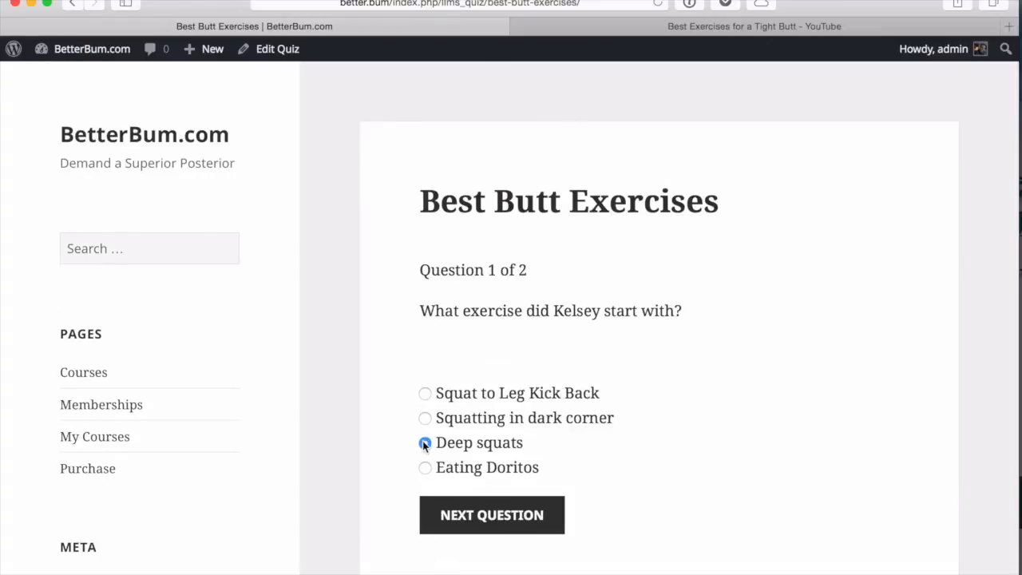
click(493, 518)
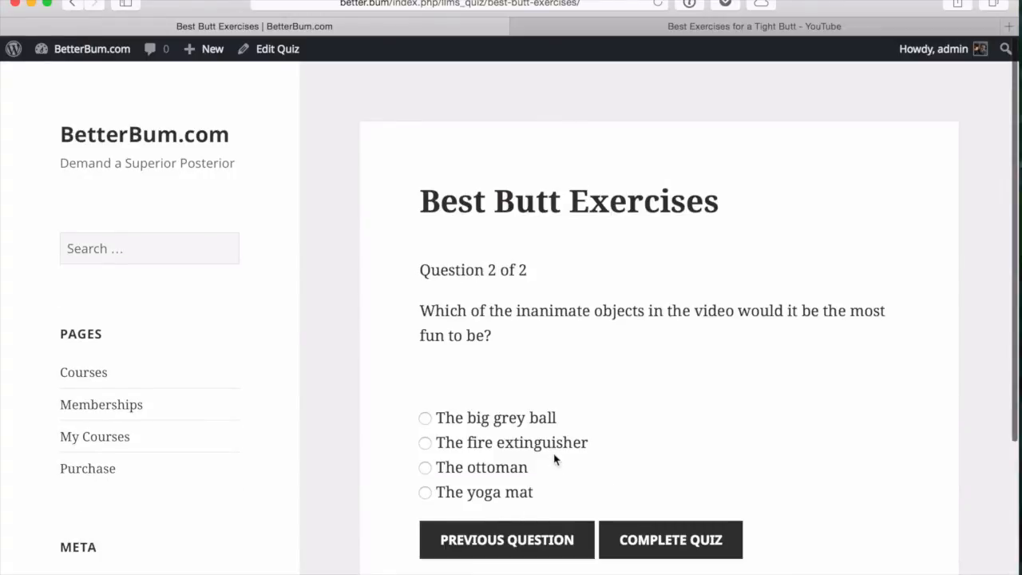
click(425, 470)
click(675, 540)
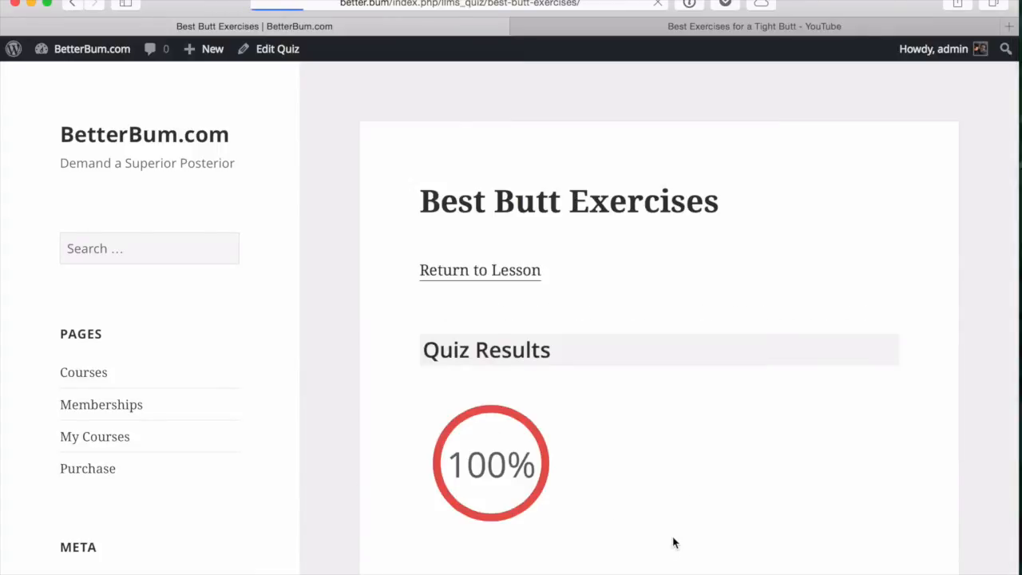
scroll(738, 447, down, 5)
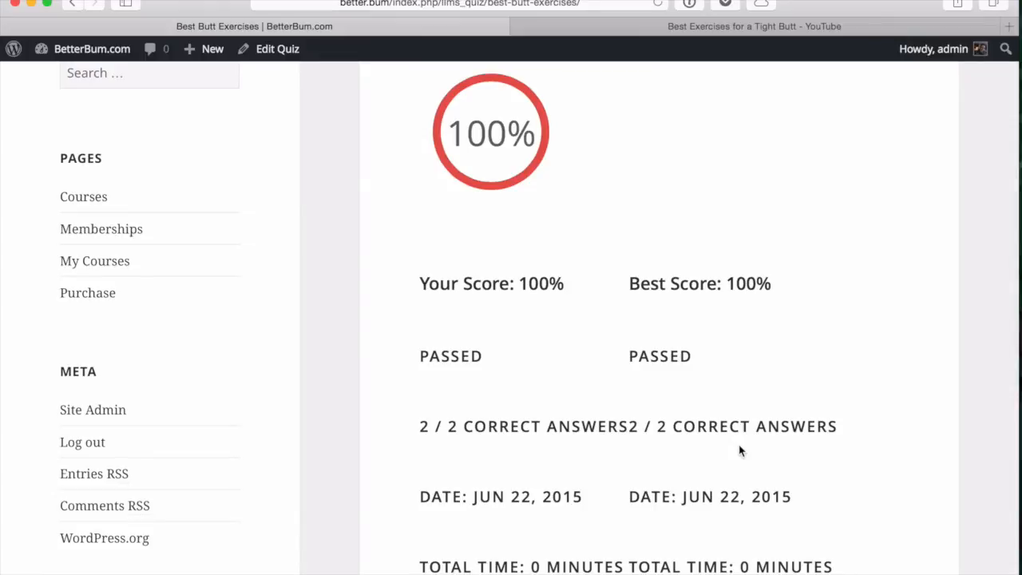
scroll(740, 447, down, 6)
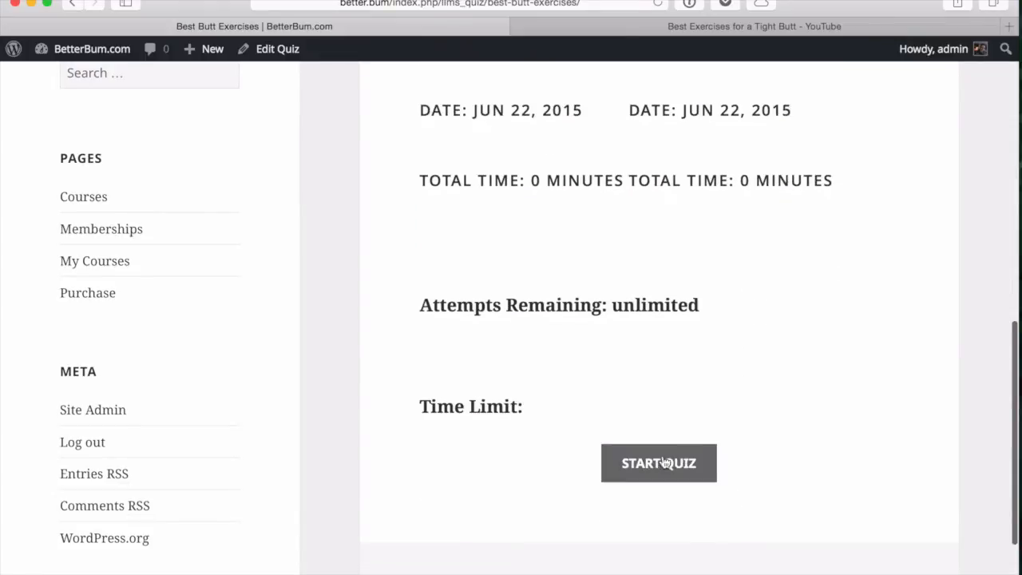
Step: Retake the quiz with the answers "Squat to Leg Kick Back" and "The yoga mat" and complete it
click(667, 462)
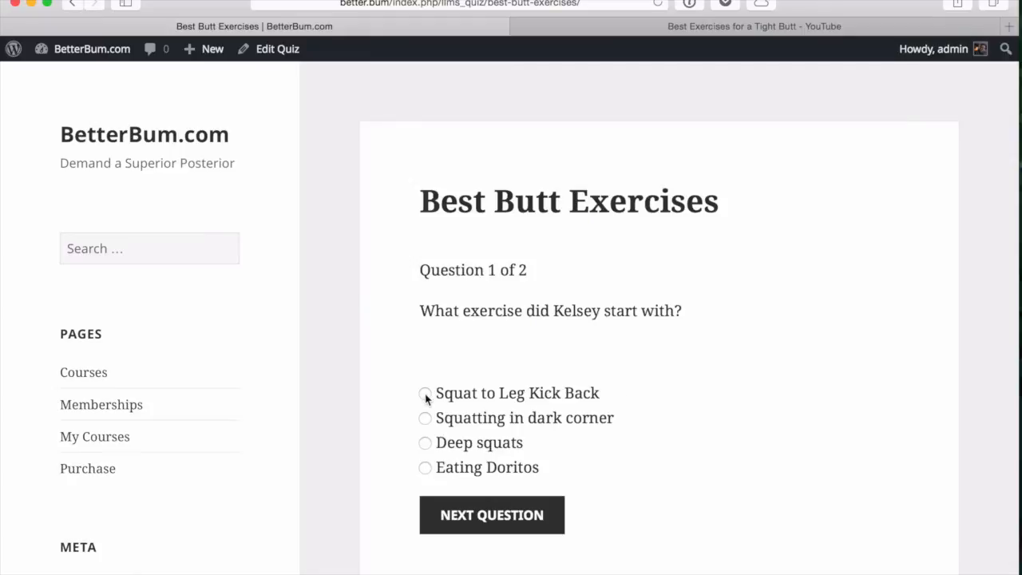
click(426, 395)
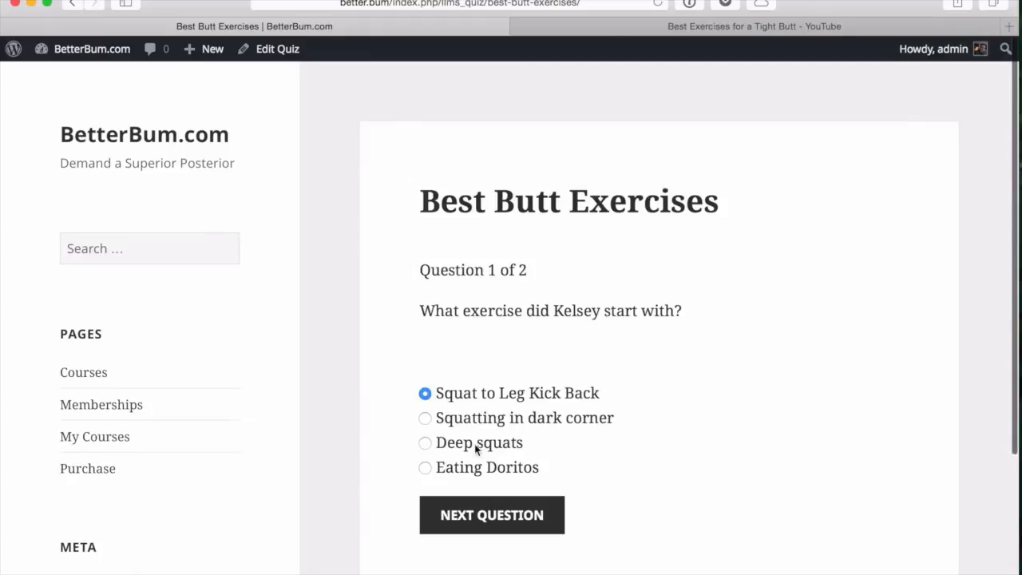
click(512, 529)
click(425, 493)
click(679, 541)
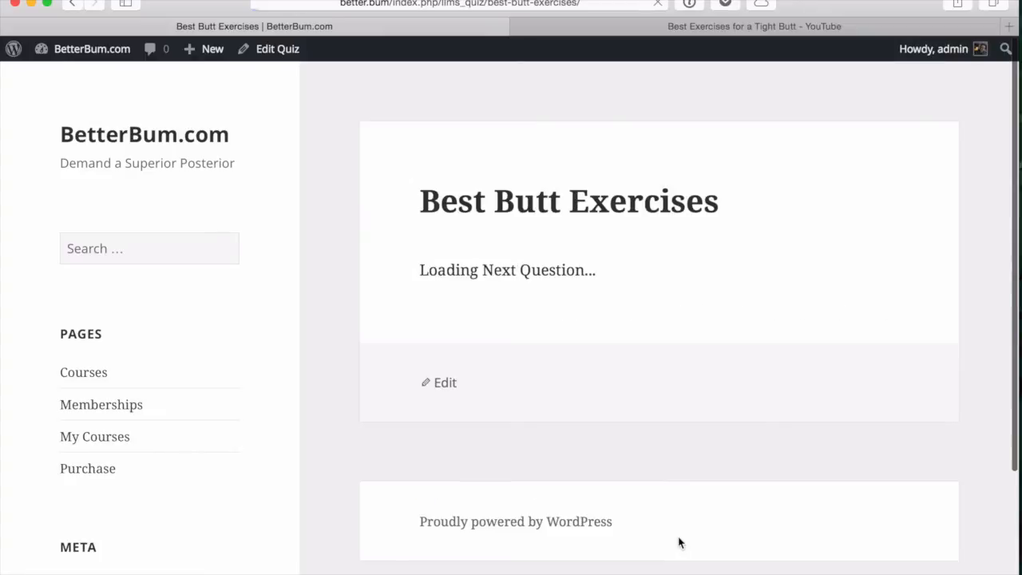
Step: Check the results page for the best score, pass status, correct answers, date and remaining attempts
scroll(794, 520, down, 3)
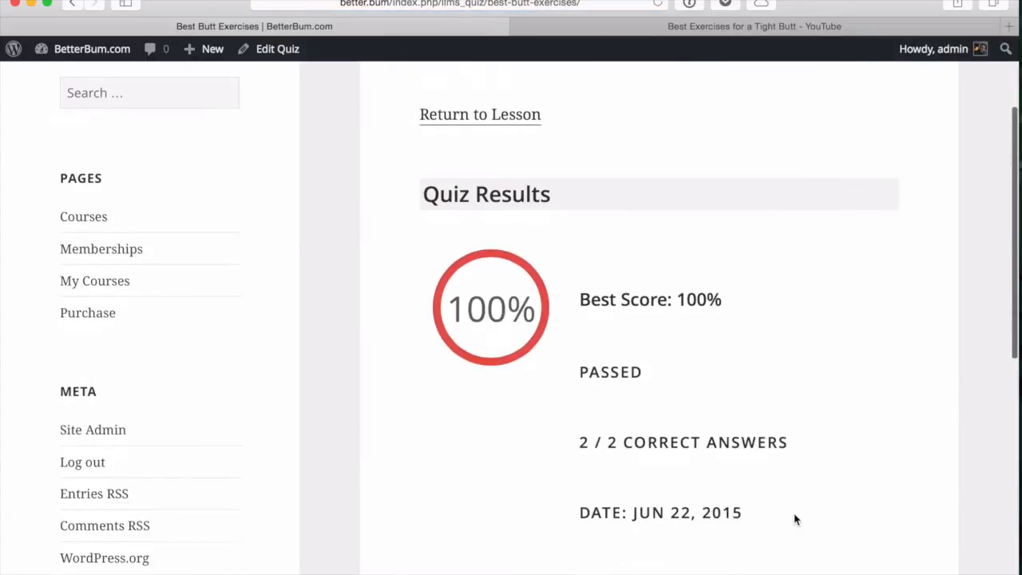
scroll(794, 520, down, 1)
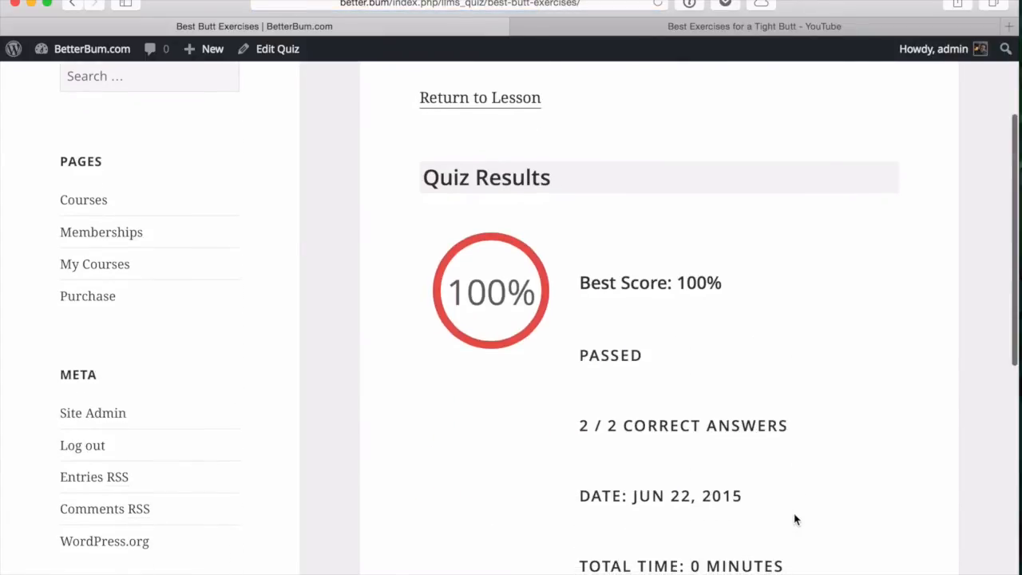
scroll(795, 520, down, 5)
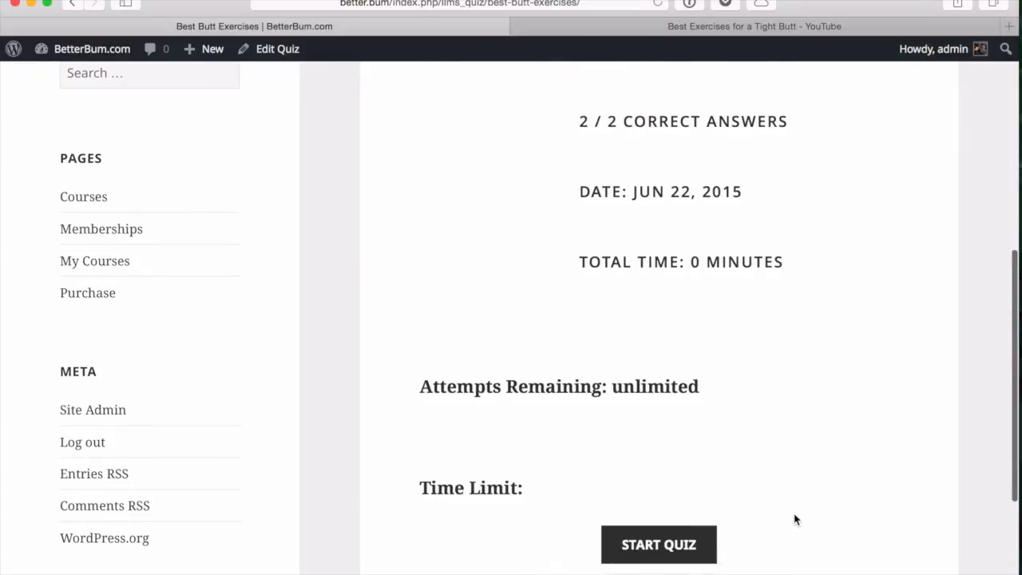
scroll(795, 520, up, 10)
scroll(795, 520, up, 2)
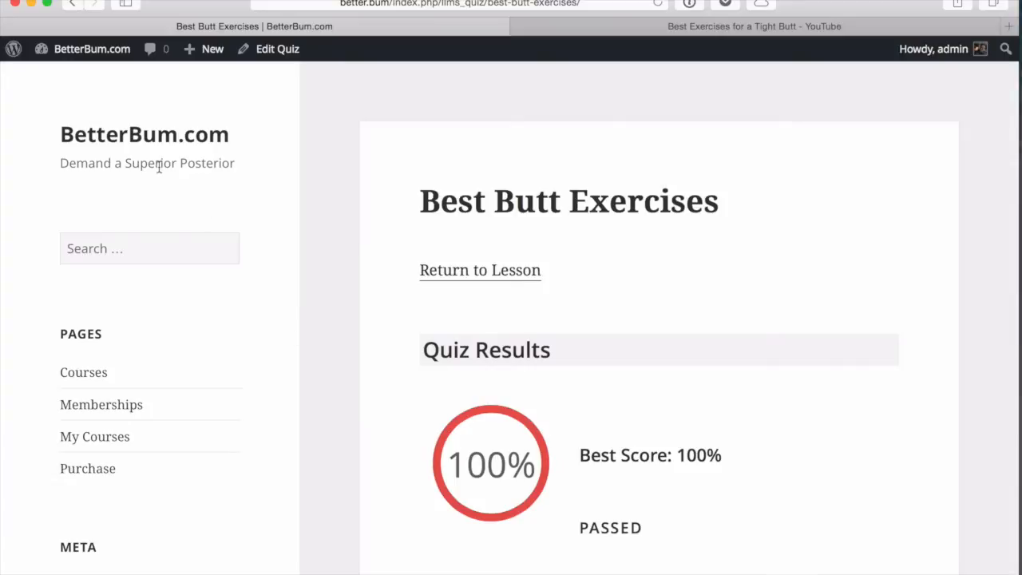
Step: Open the draft course "Ass Optimization Strategy" from the admin course list and look over its outline and course options
click(88, 52)
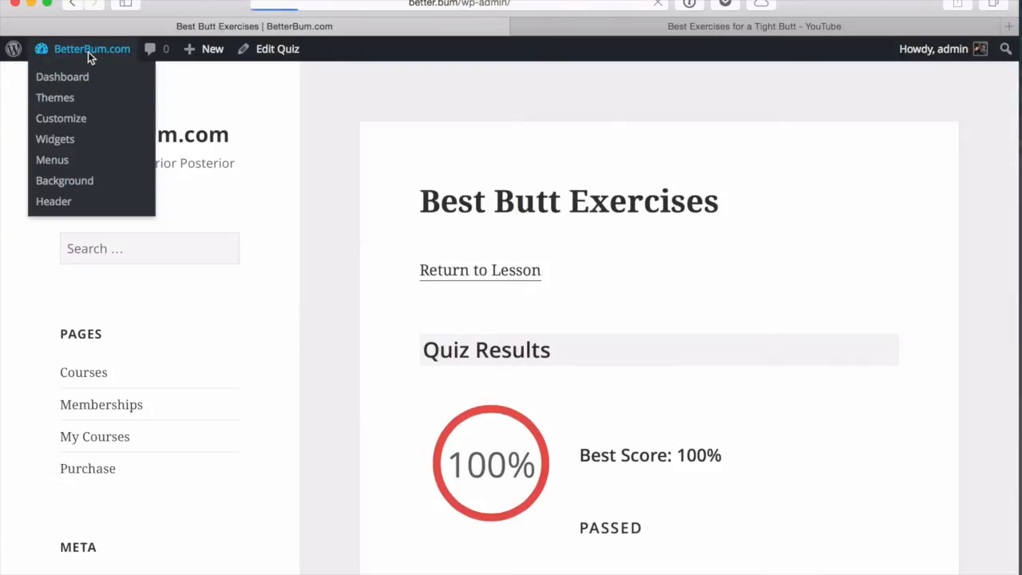
mouse_move(81, 299)
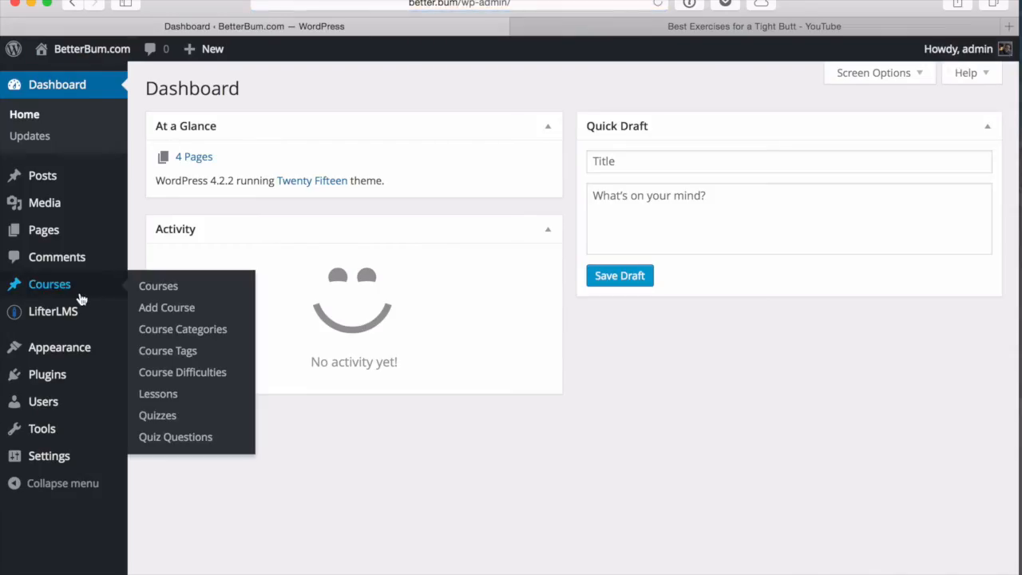
click(56, 289)
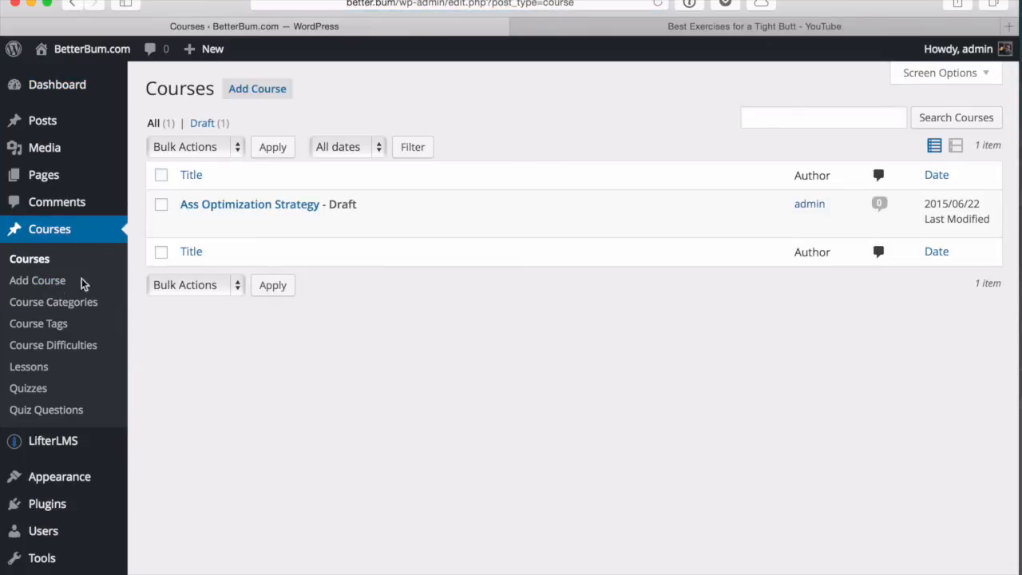
click(189, 222)
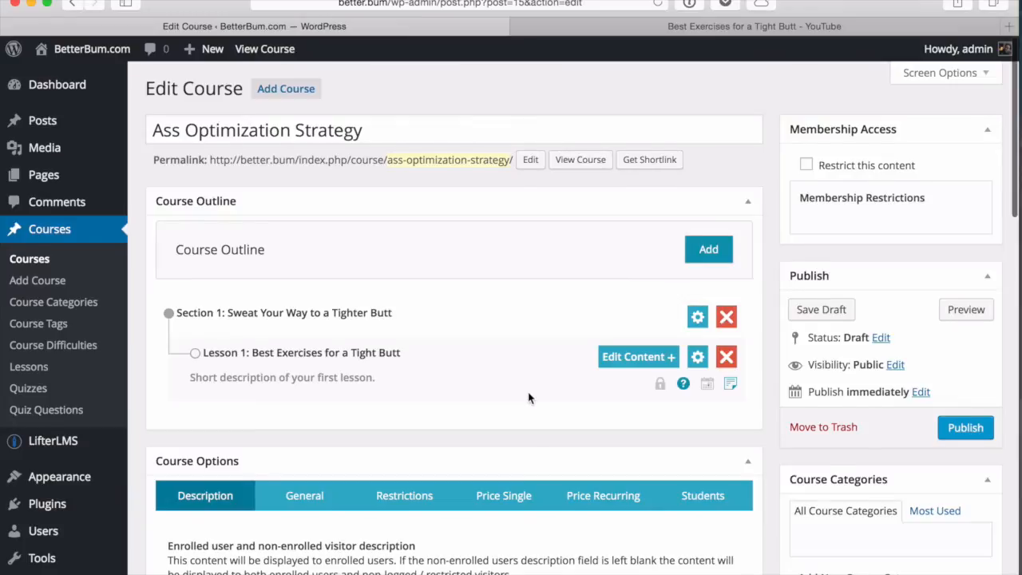
scroll(528, 398, down, 3)
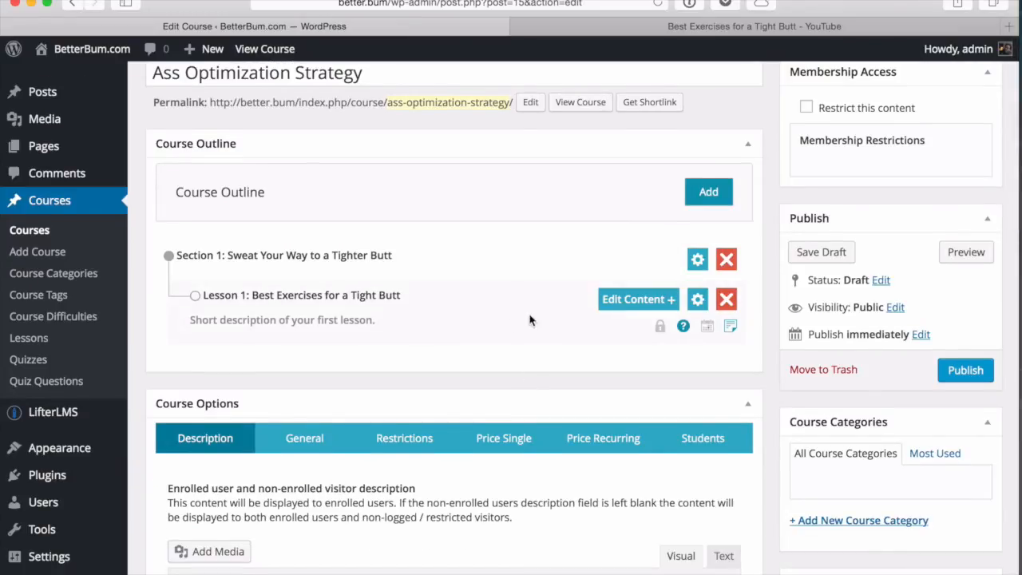
scroll(502, 342, down, 5)
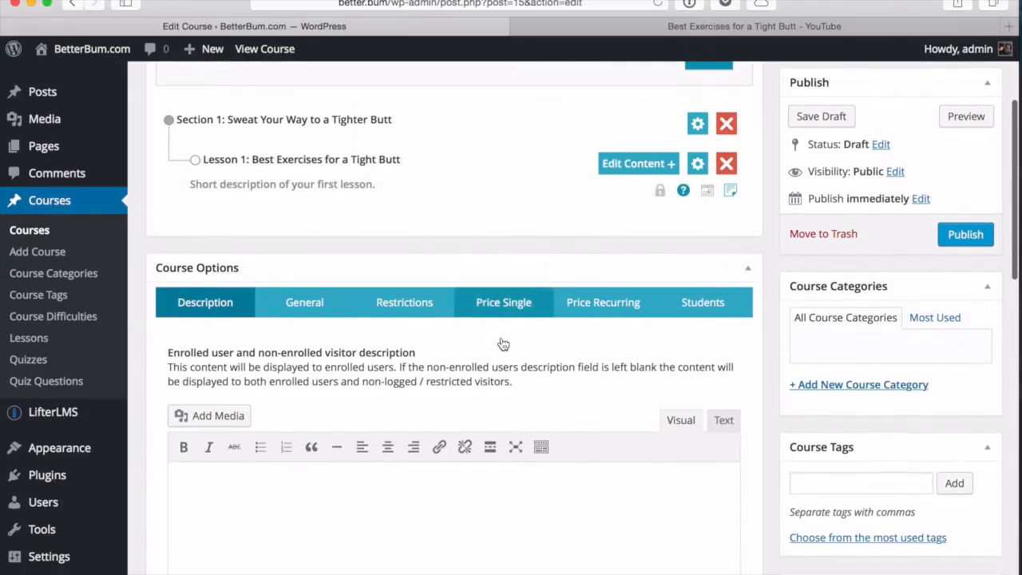
scroll(501, 343, down, 2)
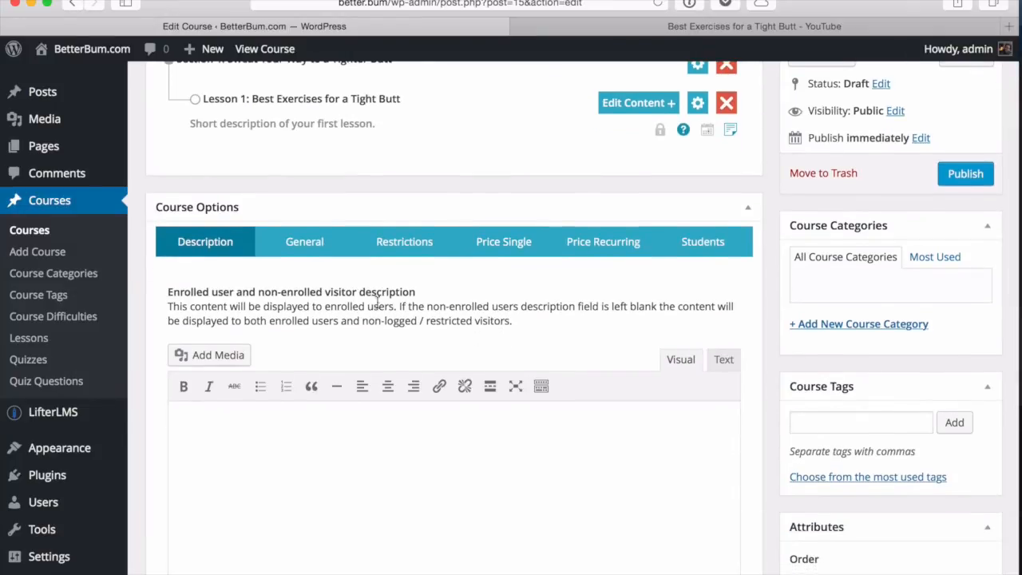
Step: View the LifterLMS settings and students pages, and start a new membership from the membership list
click(66, 411)
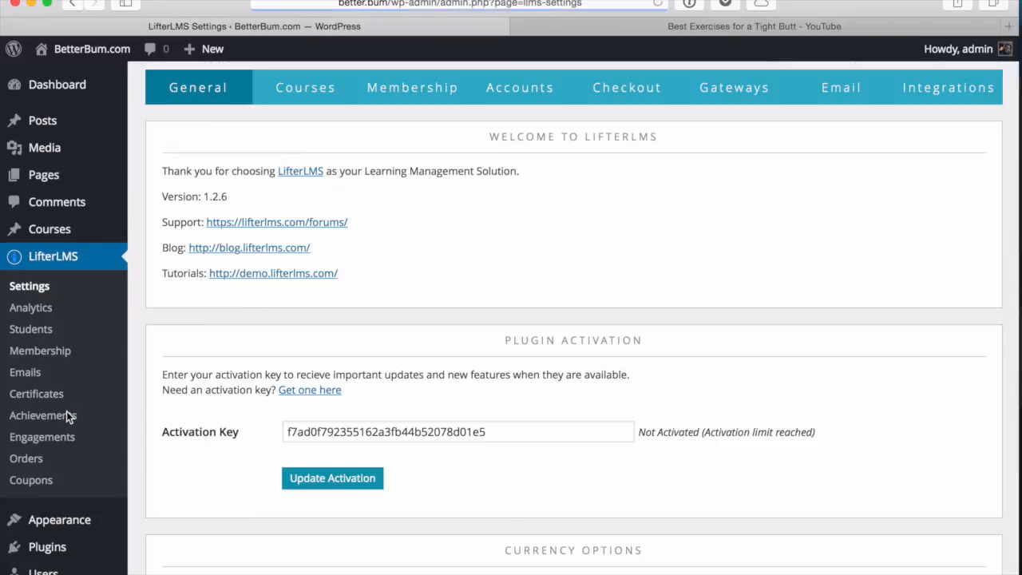
click(39, 309)
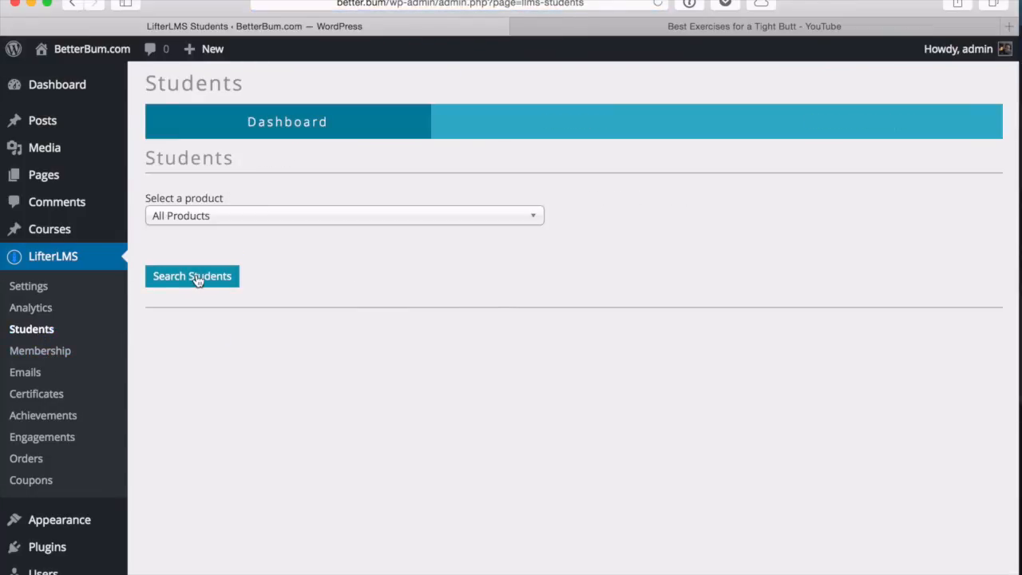
right_click(43, 353)
click(46, 359)
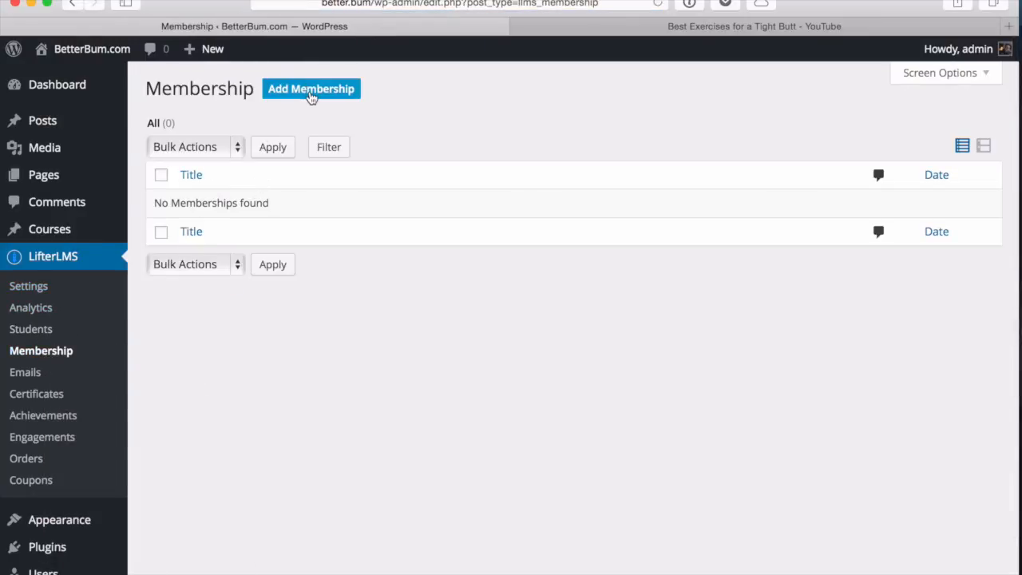
click(313, 89)
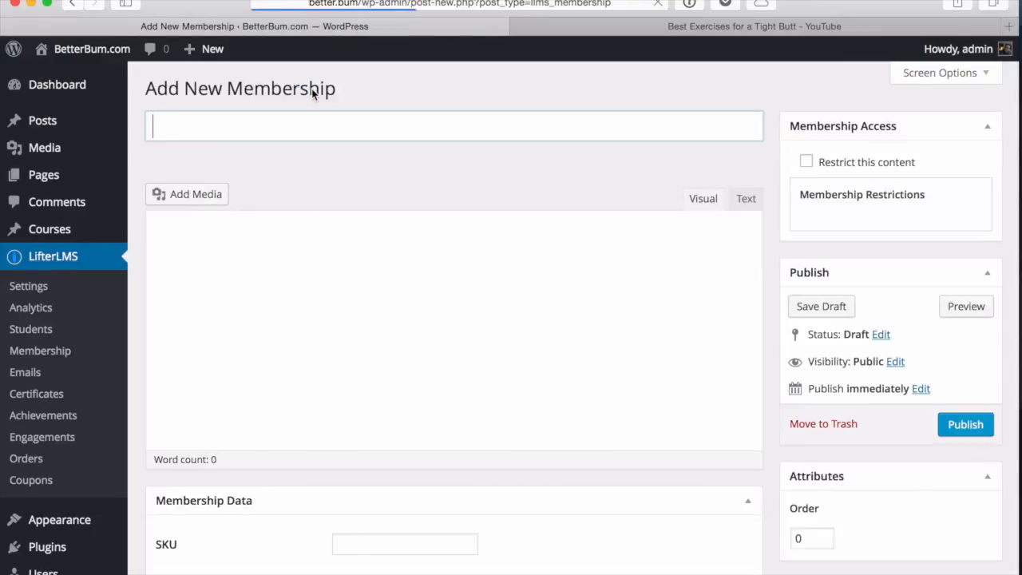
Step: Examine the new membership form's payment options, excerpt, custom fields, discussion and expiration settings
scroll(373, 279, down, 1)
scroll(374, 283, down, 5)
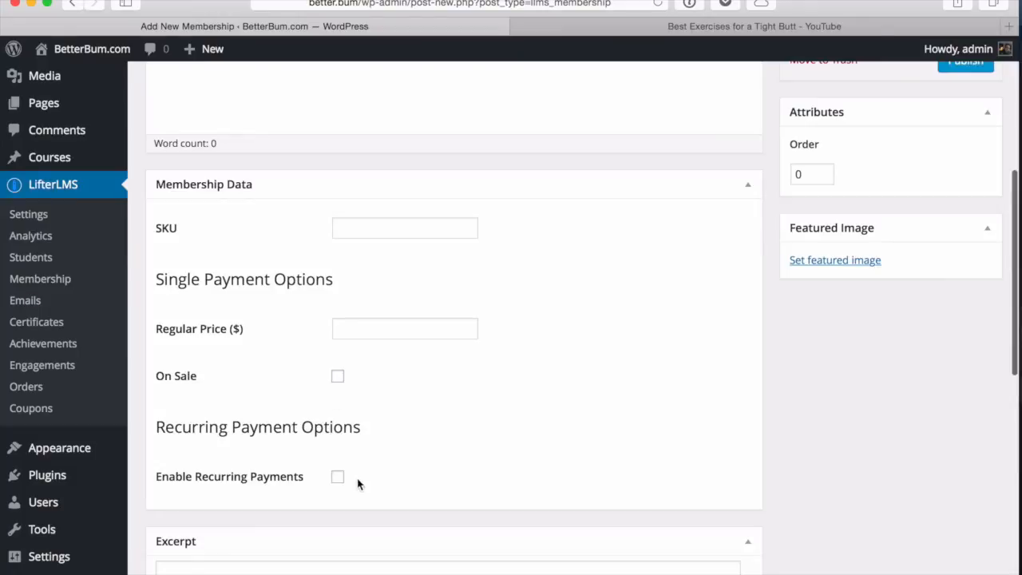
scroll(286, 498, down, 7)
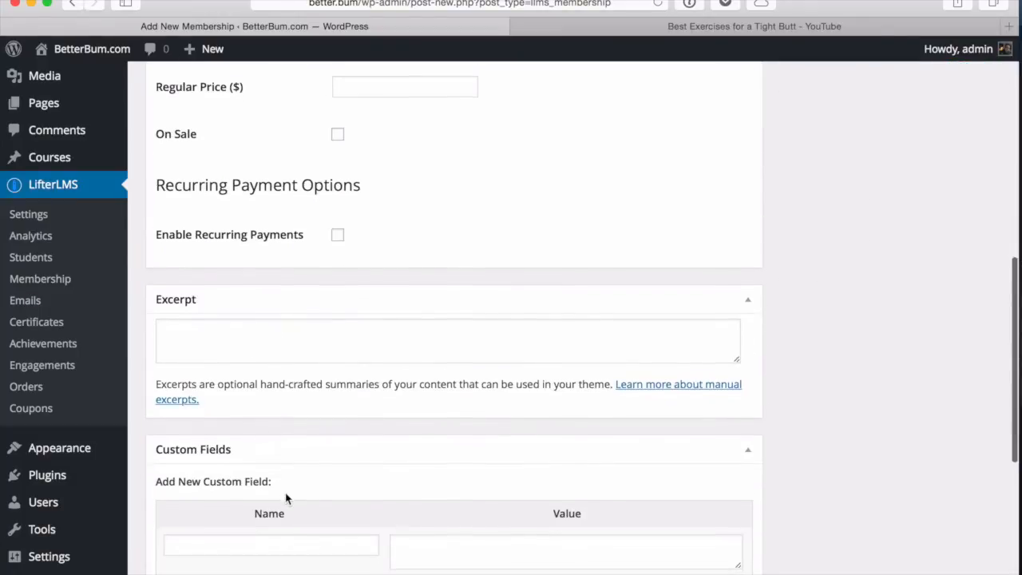
scroll(286, 498, down, 2)
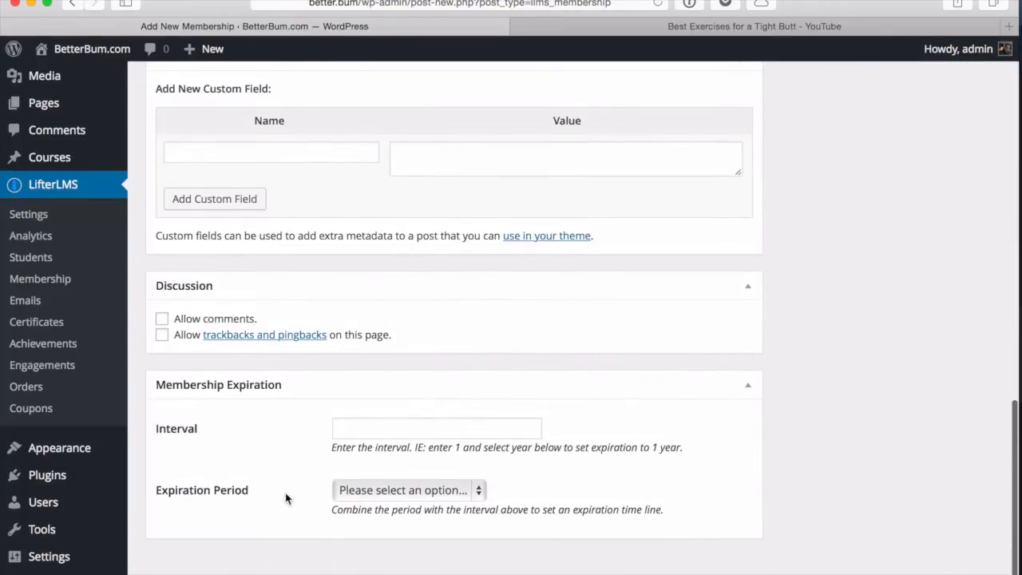
scroll(288, 497, up, 5)
scroll(288, 495, down, 4)
scroll(284, 496, down, 1)
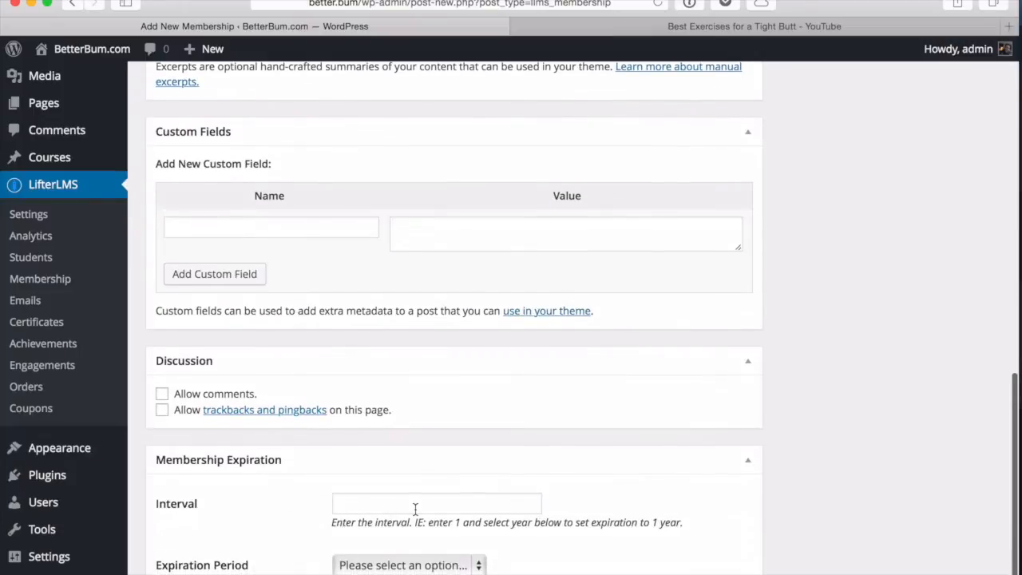
Step: Check the interval field and the available expiration period choices in the new membership's expiration settings
scroll(415, 508, down, 2)
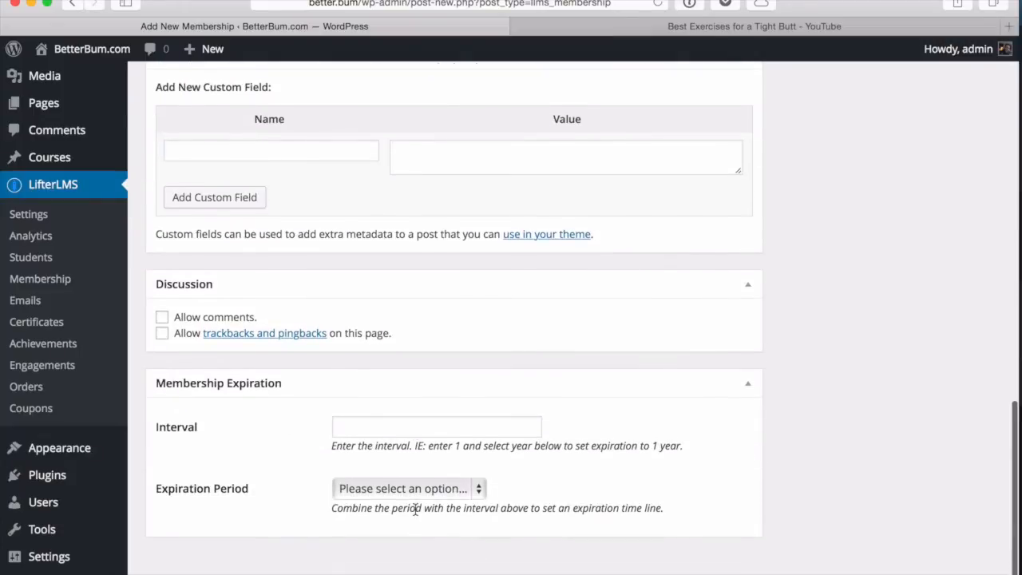
click(480, 492)
click(482, 492)
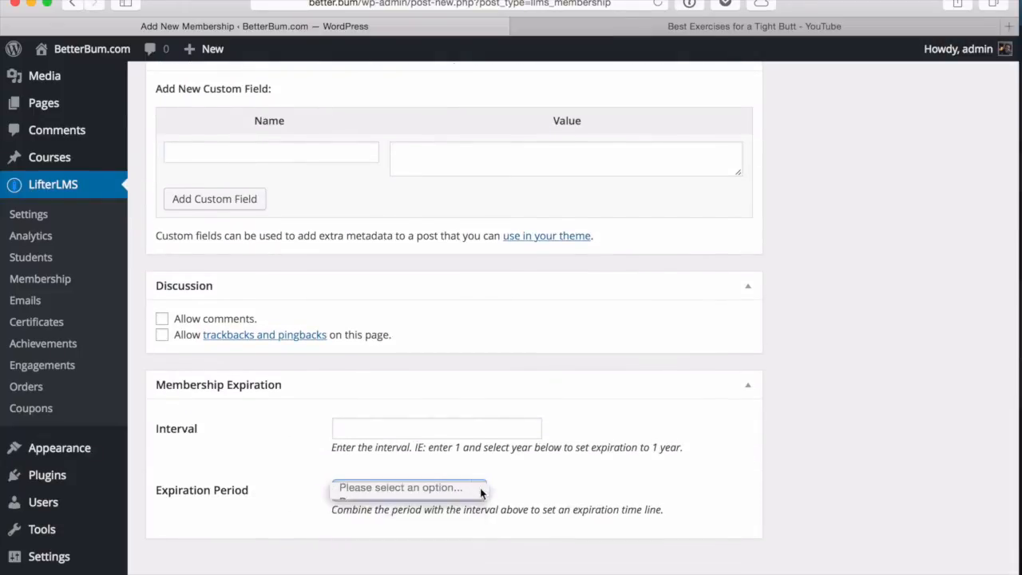
scroll(595, 458, up, 15)
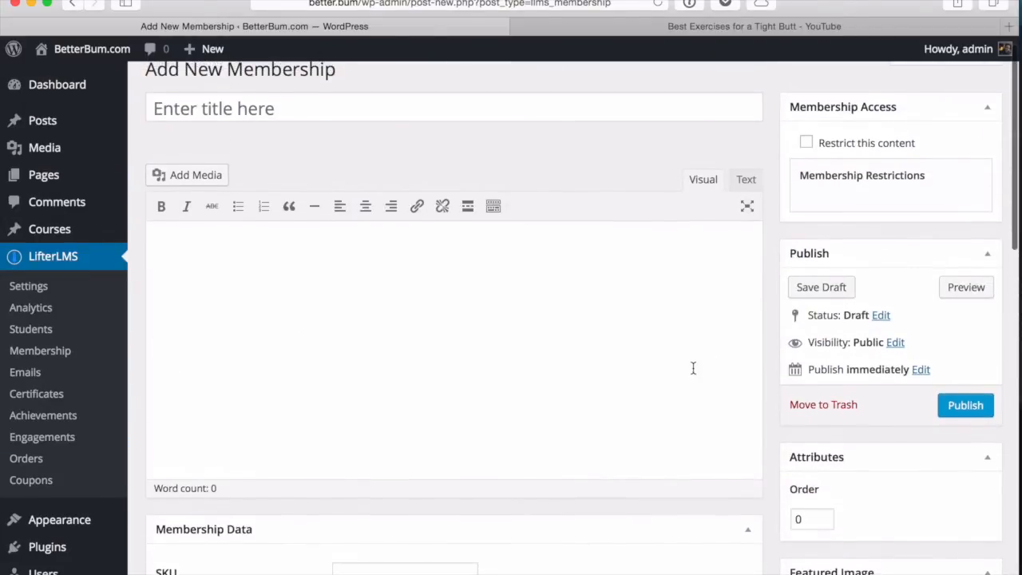
Step: Open the Welcome Email from the LifterLMS emails and review its content, subject and heading settings, and merge fields
click(25, 372)
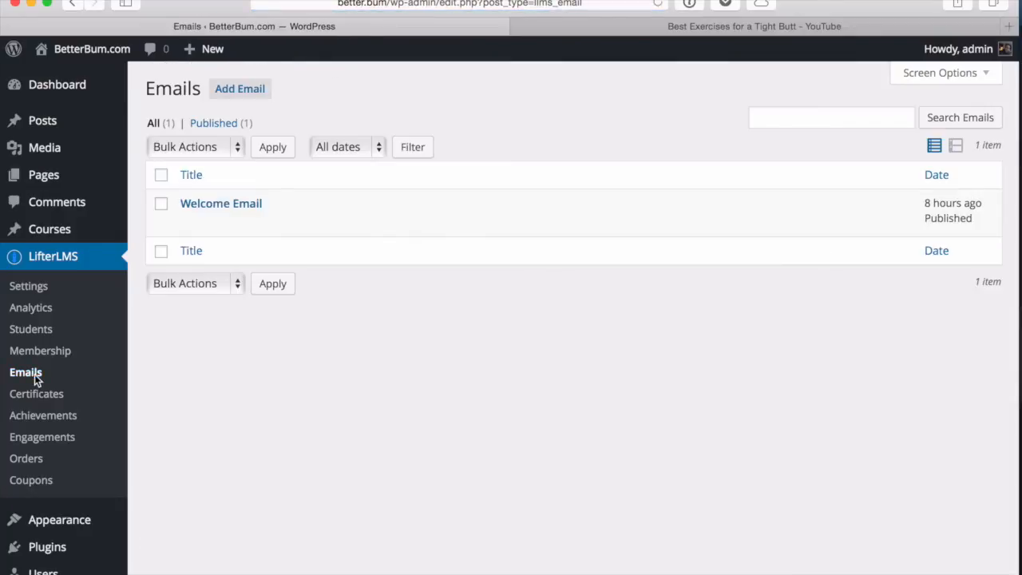
click(190, 223)
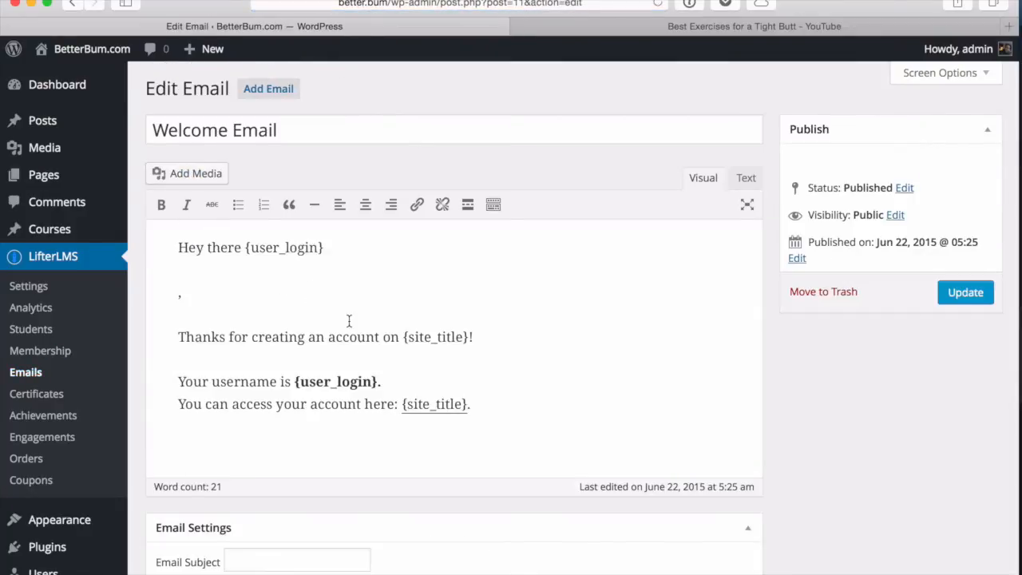
scroll(349, 320, down, 3)
scroll(349, 320, down, 6)
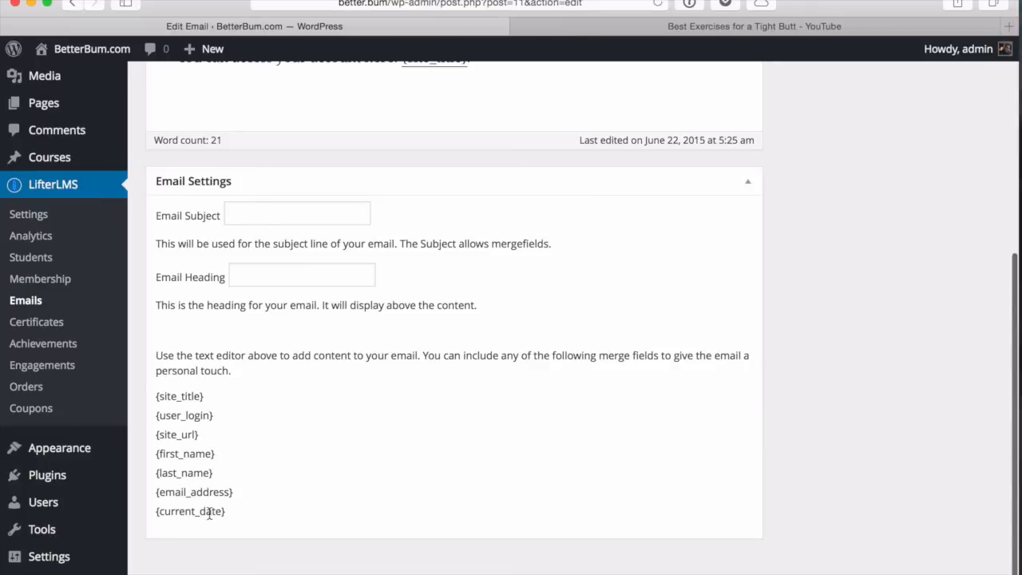
Step: Start a new certificate from the certificates list and examine its title, background image and merge field options
click(43, 322)
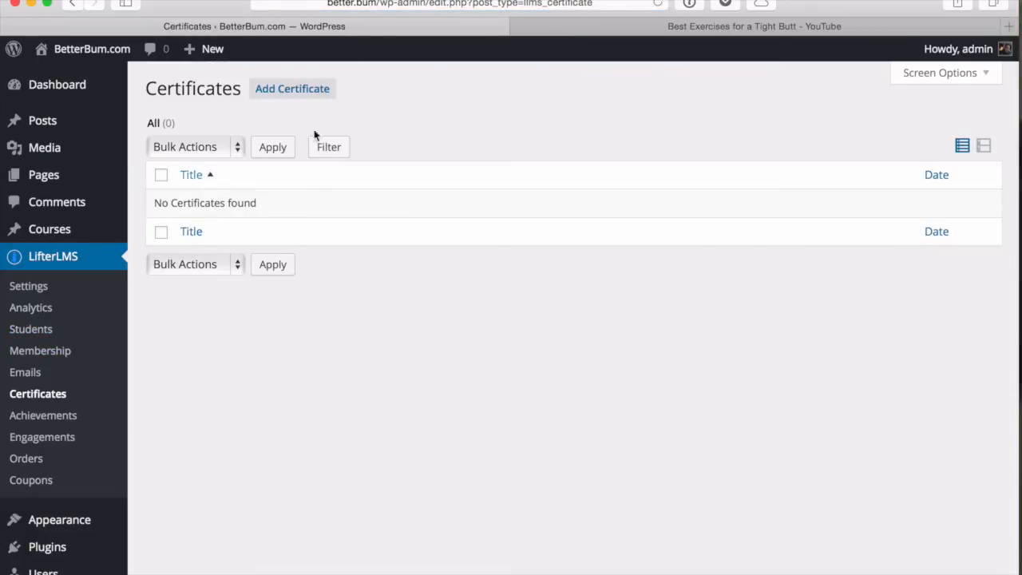
click(298, 93)
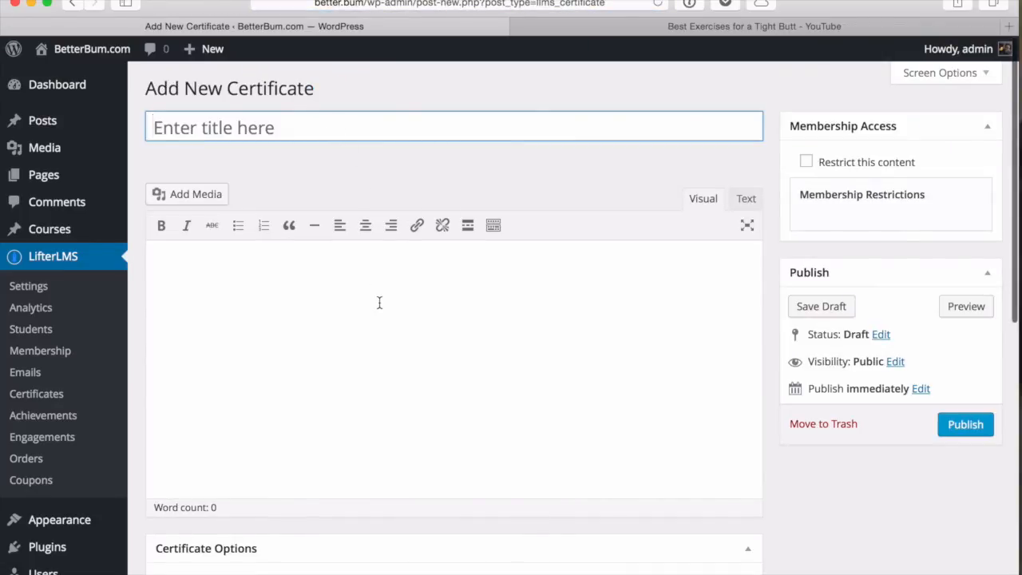
scroll(379, 304, down, 10)
scroll(380, 306, up, 1)
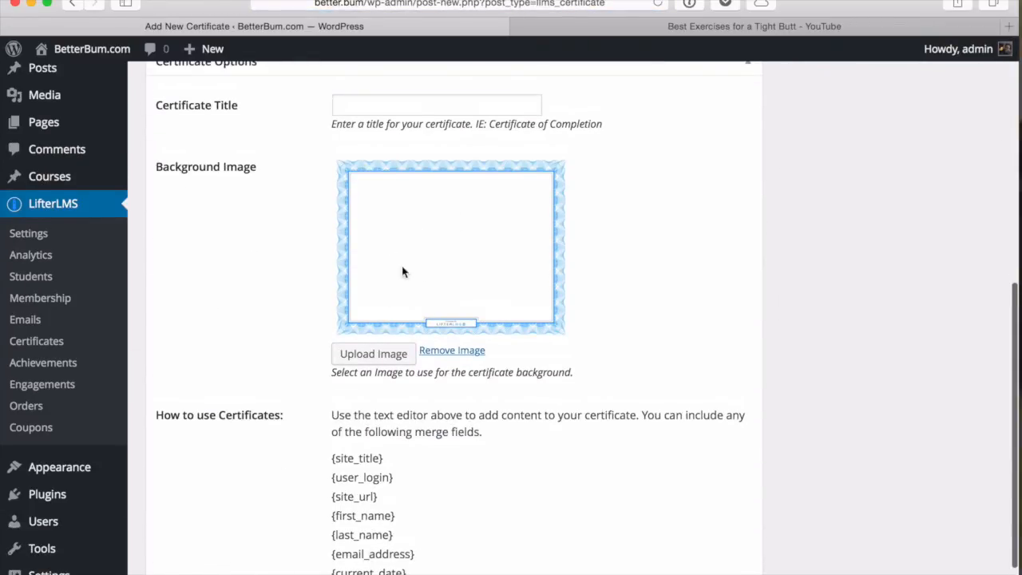
scroll(573, 429, down, 3)
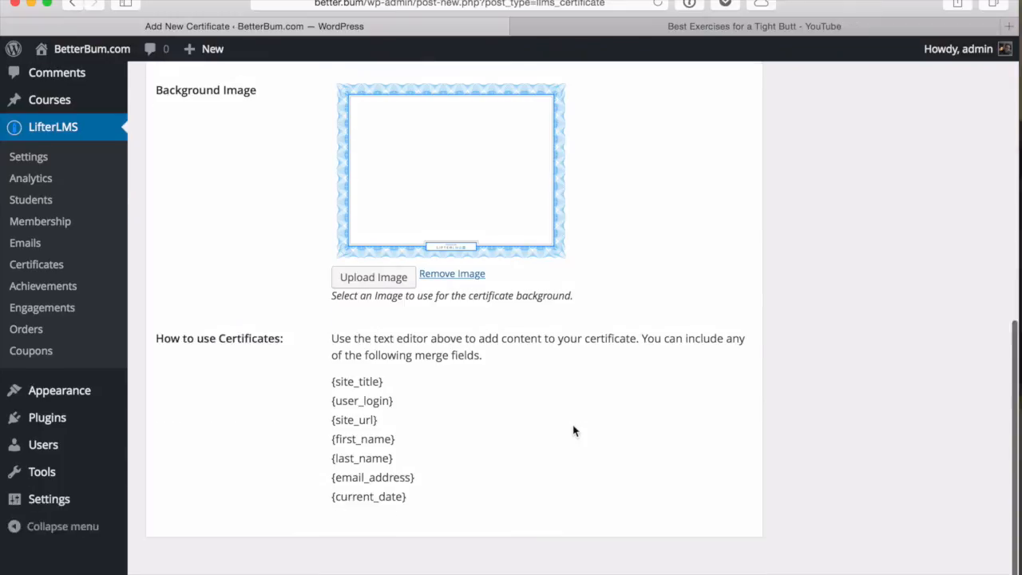
scroll(573, 432, up, 10)
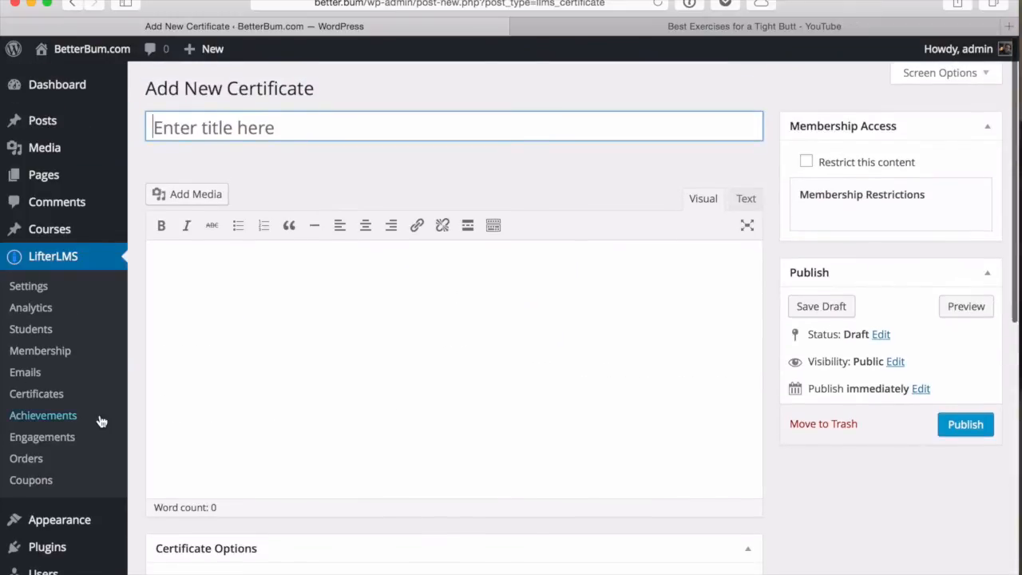
Step: Look over the new achievement form and the LifterLMS engagements, orders and coupons lists
click(54, 419)
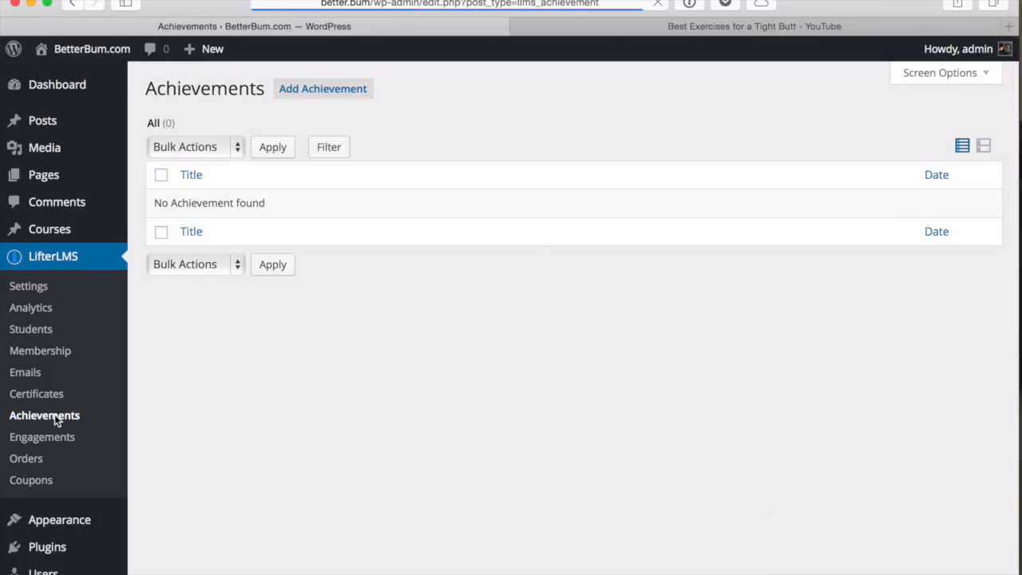
click(320, 89)
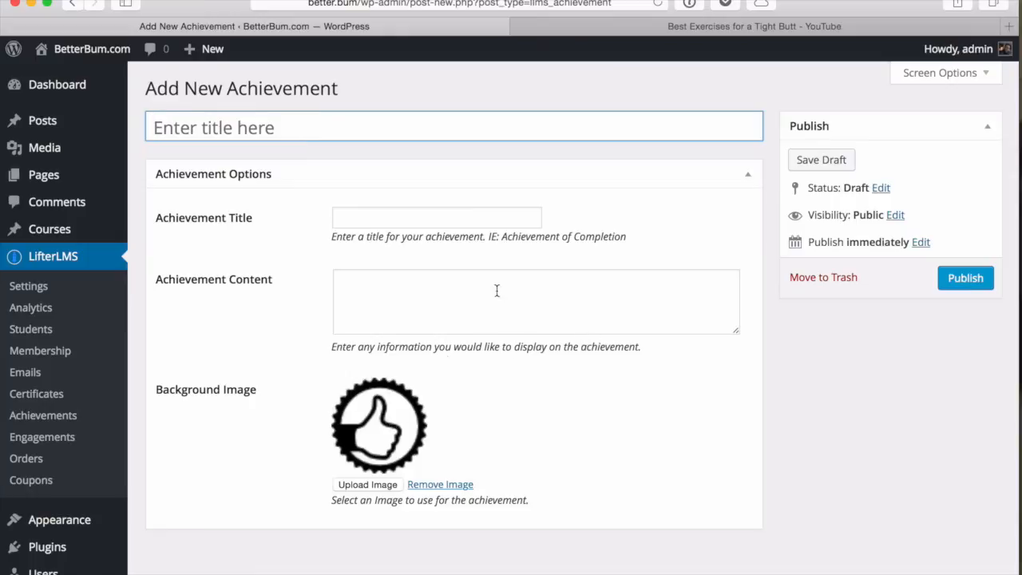
click(52, 435)
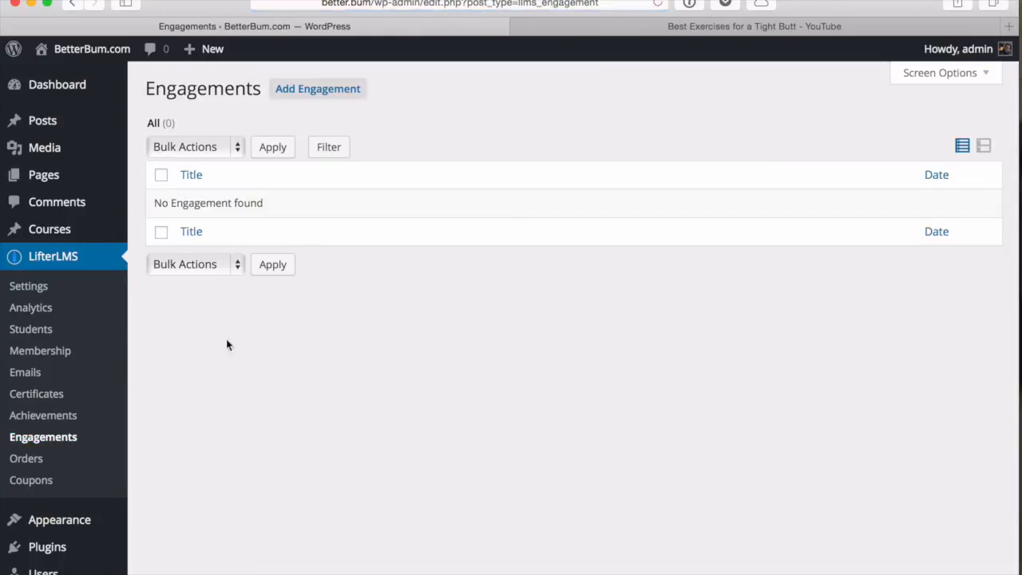
click(30, 459)
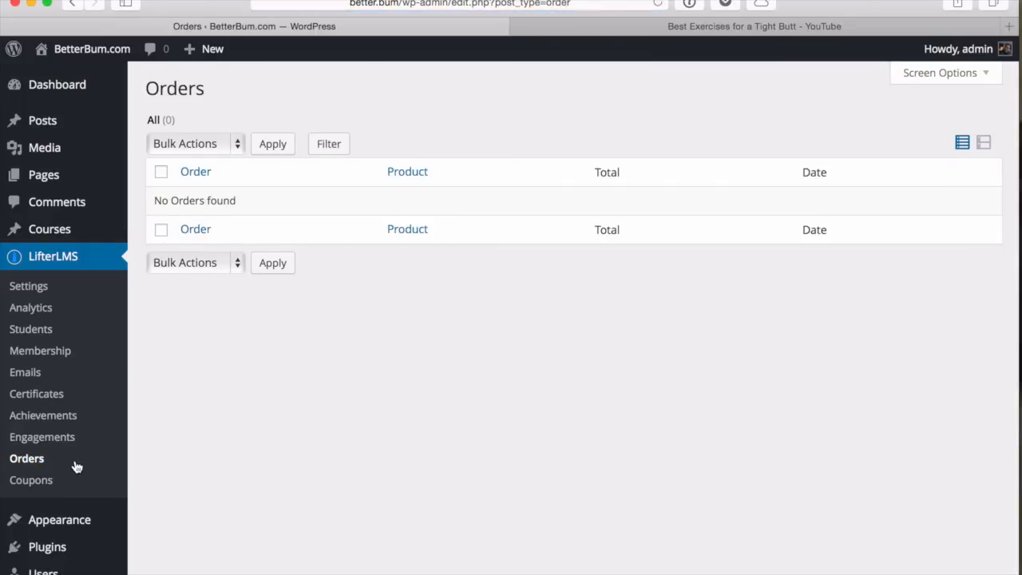
click(35, 481)
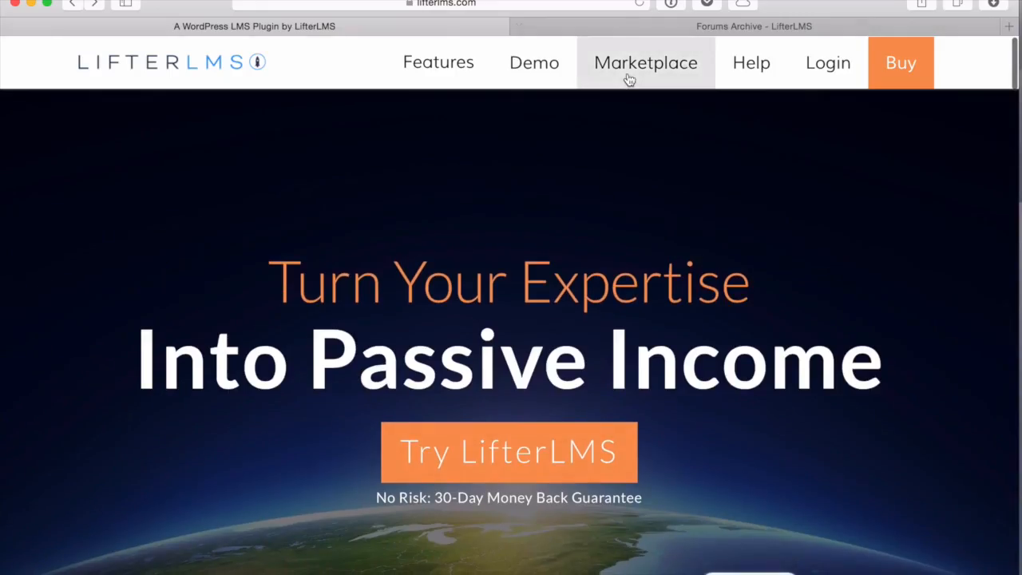
Step: Open the LifterLMS product from the website's marketplace and select the Developer (Use on 5 Sites) license to check its price
click(627, 74)
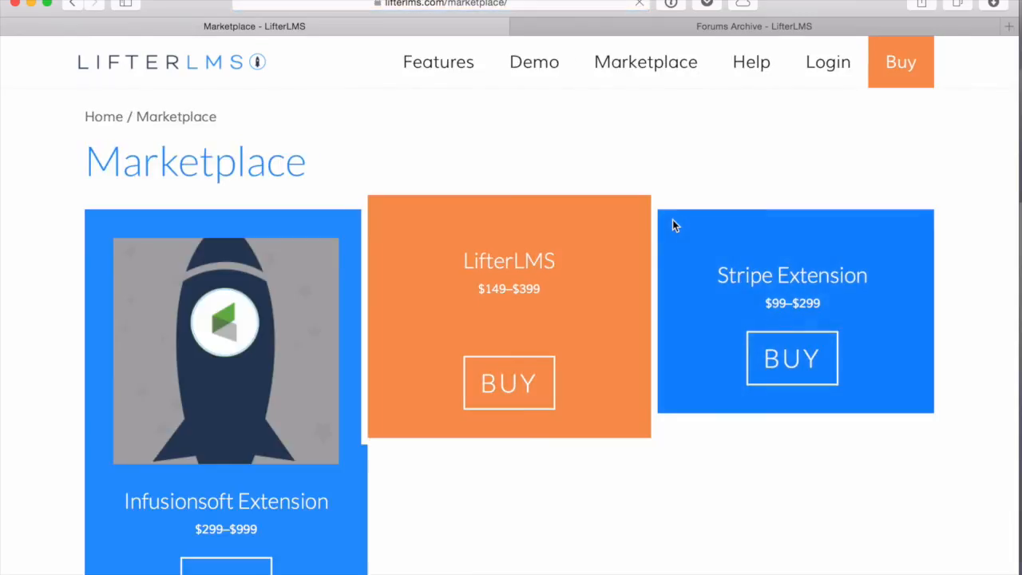
scroll(553, 198, down, 3)
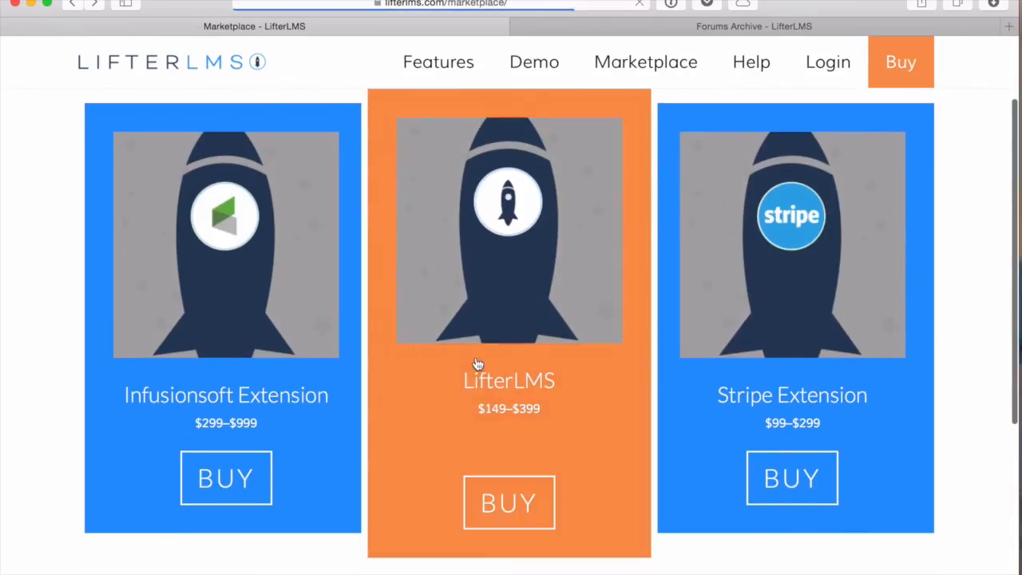
click(519, 502)
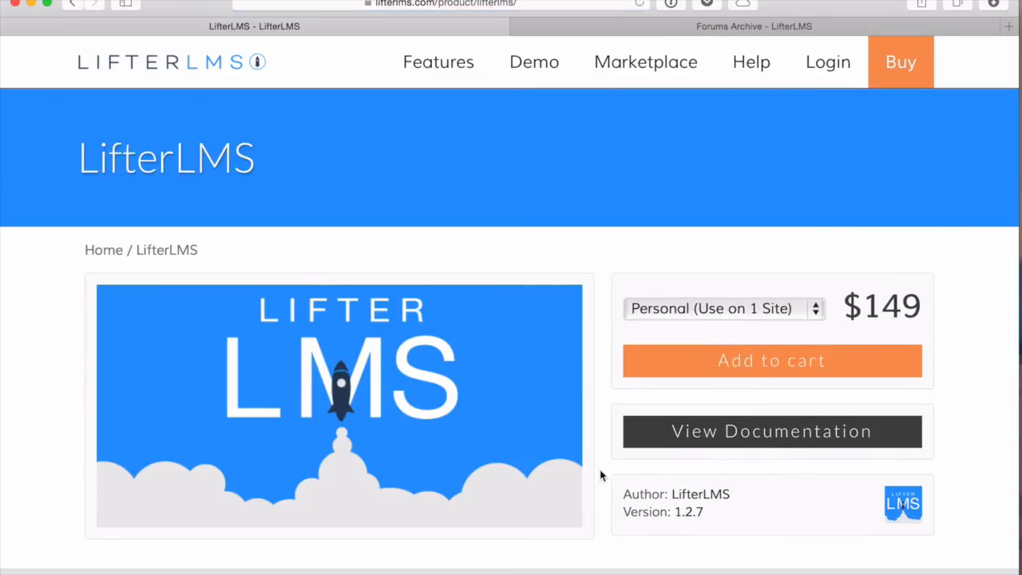
scroll(602, 472, down, 1)
click(815, 286)
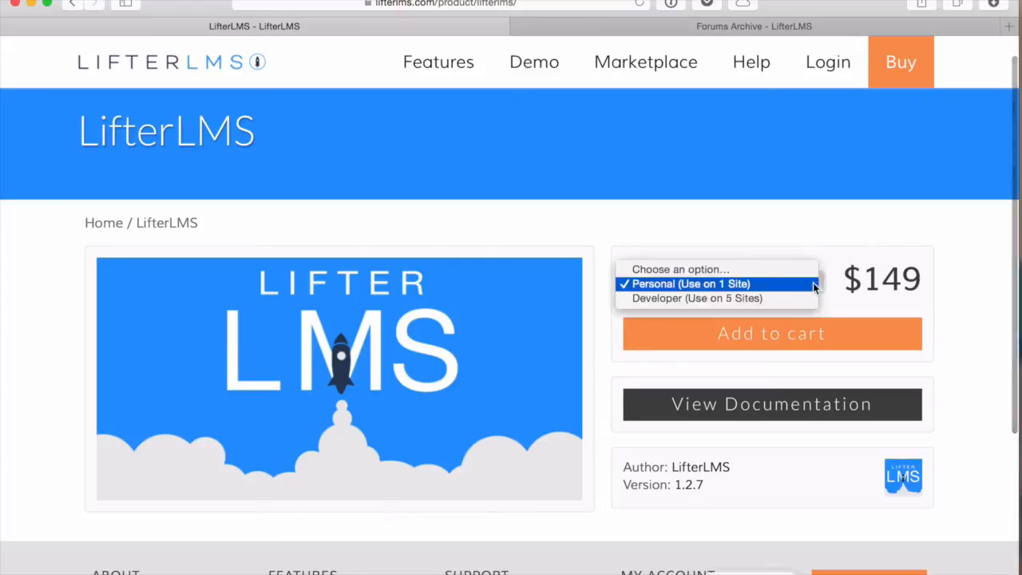
click(802, 299)
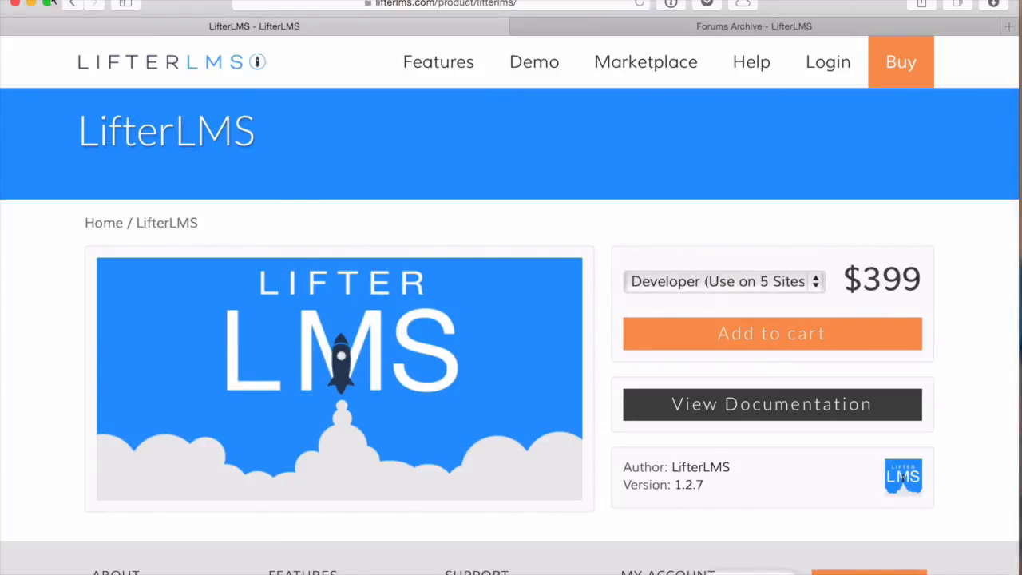
Step: Return to the marketplace, open the Stripe Extension, and review its description and license choices
click(71, 4)
scroll(296, 80, down, 2)
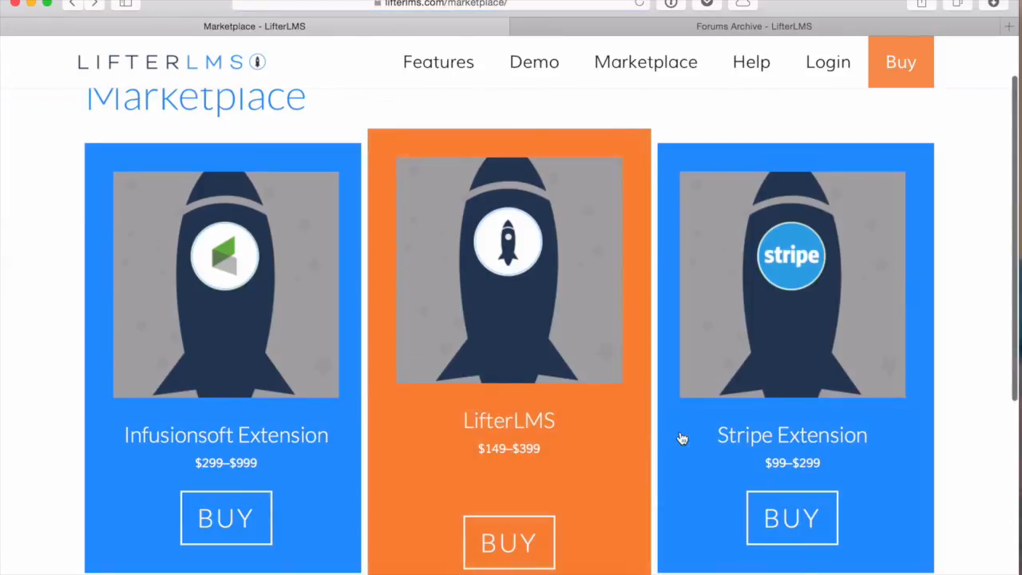
click(795, 531)
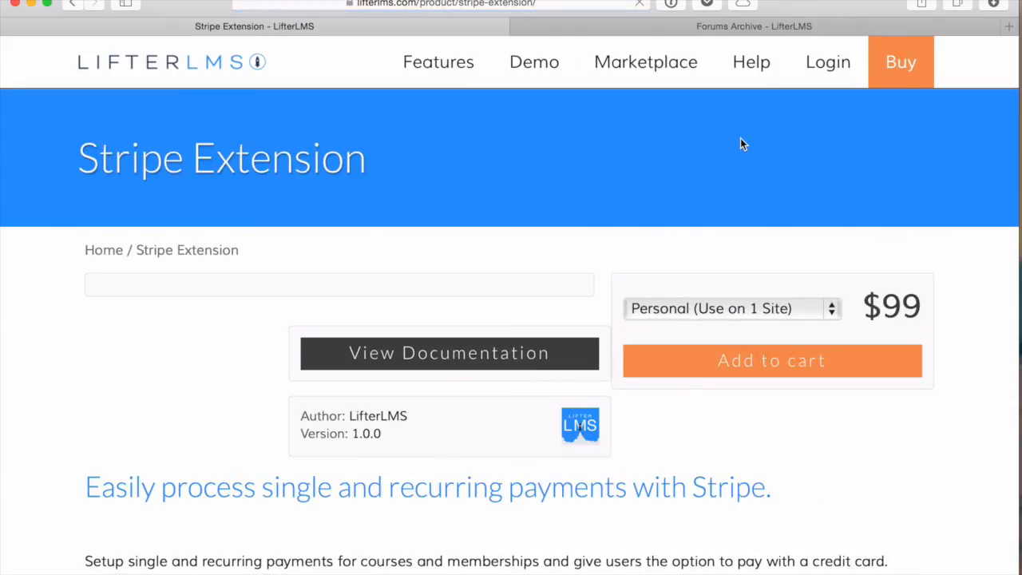
scroll(367, 382, down, 5)
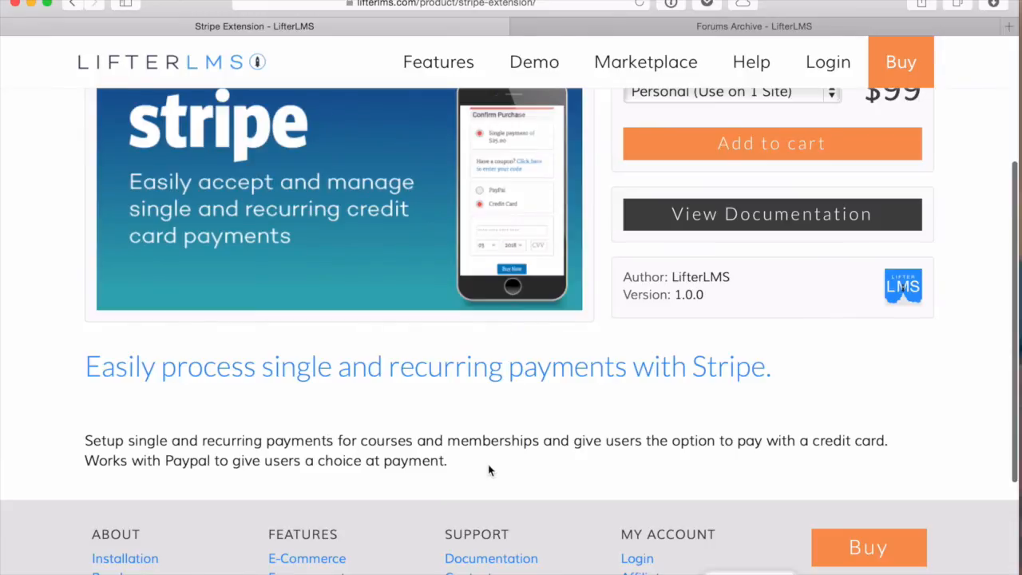
scroll(470, 462, up, 3)
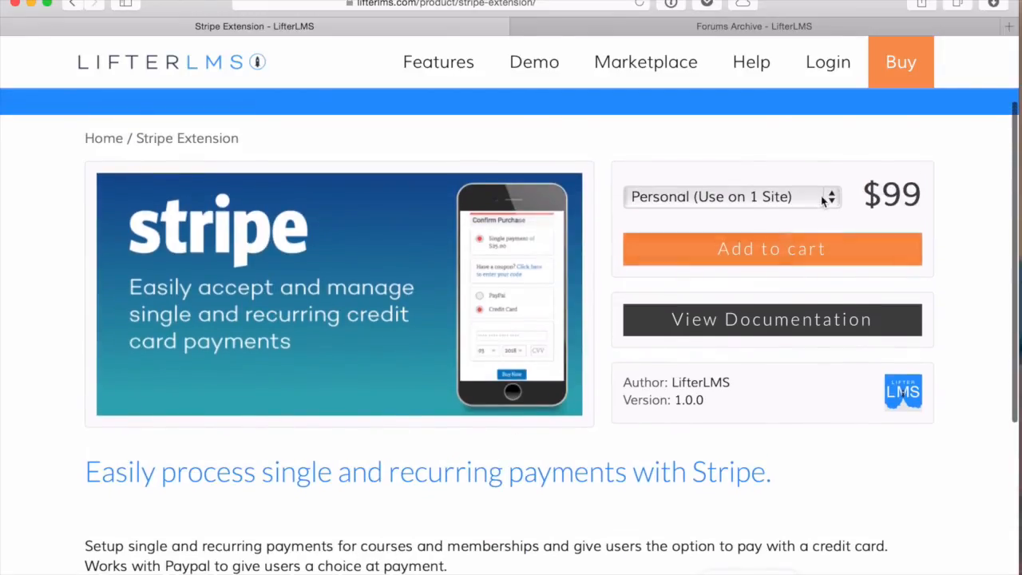
click(823, 200)
click(806, 213)
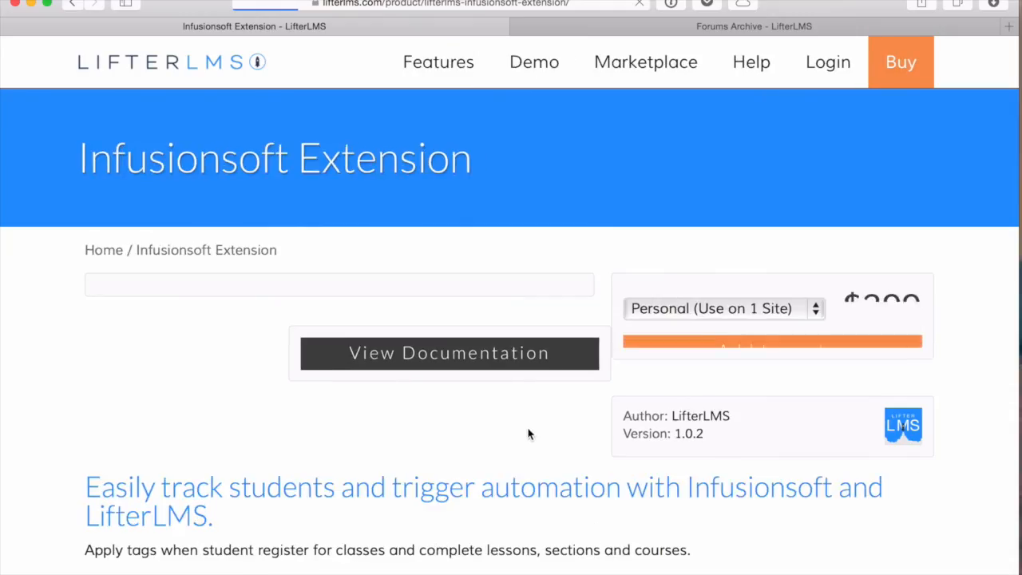
Step: Select the Developer (Use on 5 Sites) license on the Infusionsoft Extension page to check its price
click(809, 311)
click(796, 325)
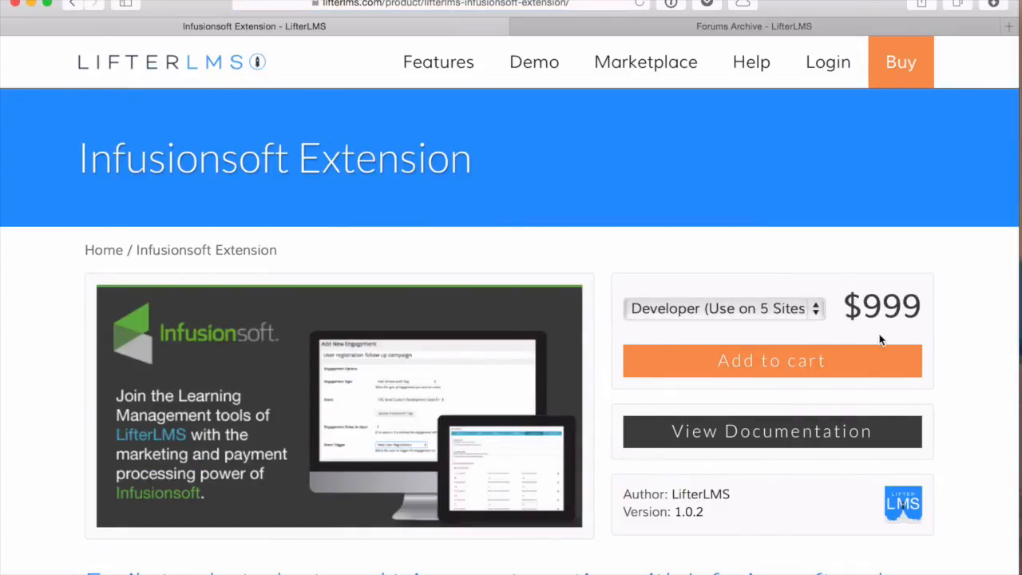